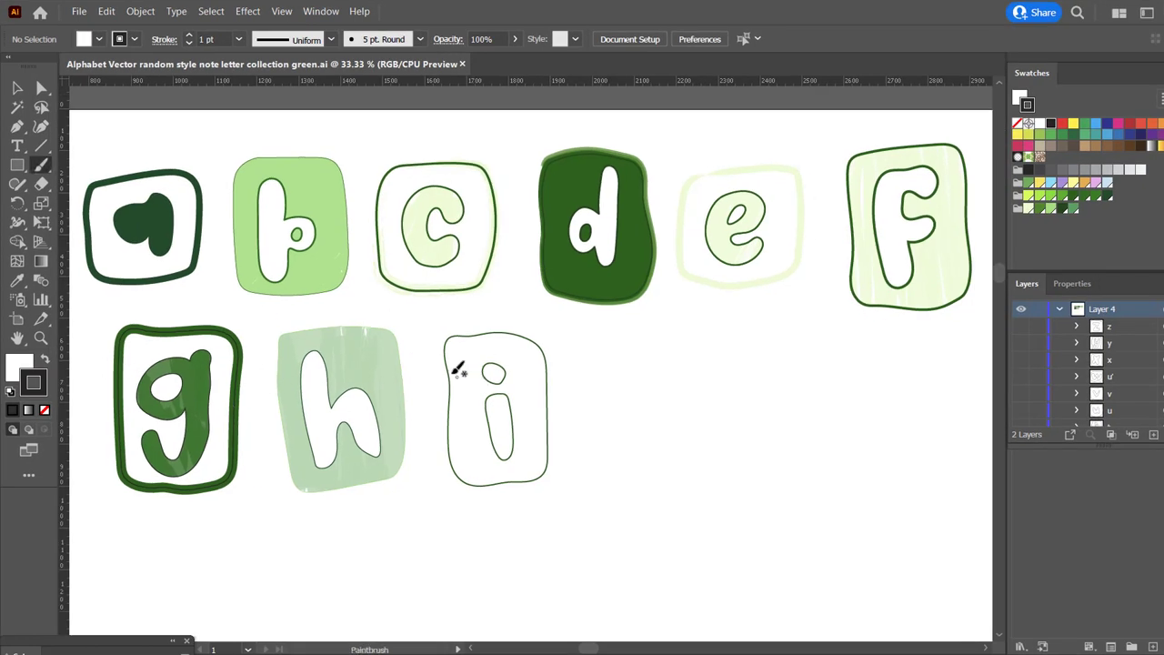
Step: Set the fill to None, the stroke to pale green, and choose a rough textured brush
key(slash)
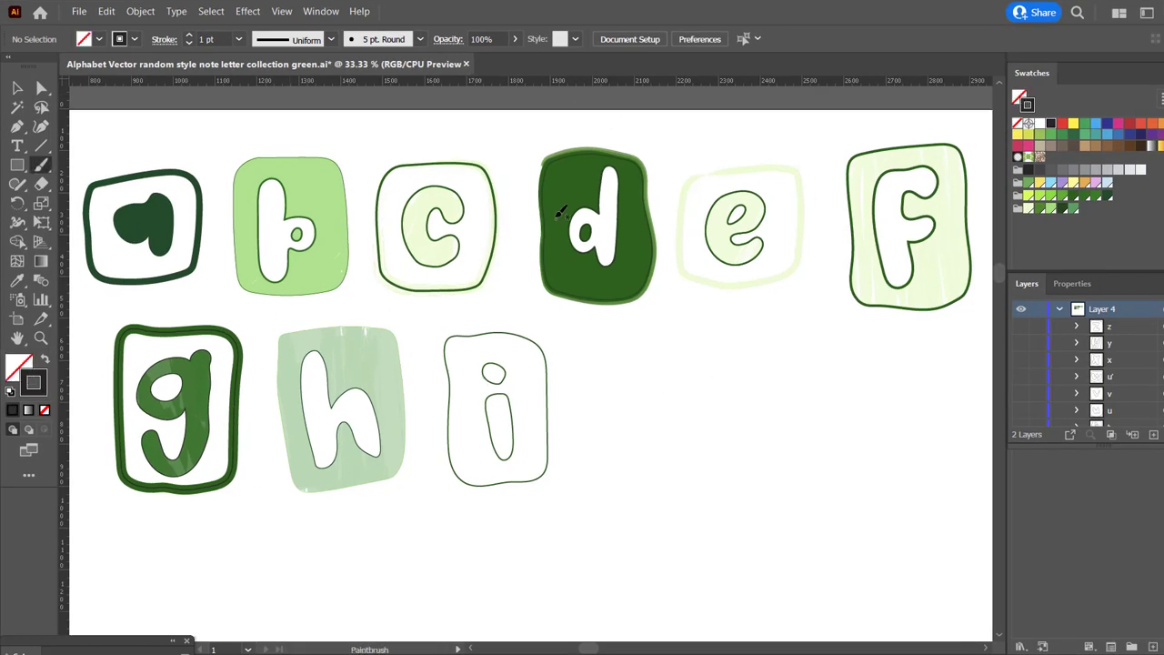
click(1050, 211)
click(420, 39)
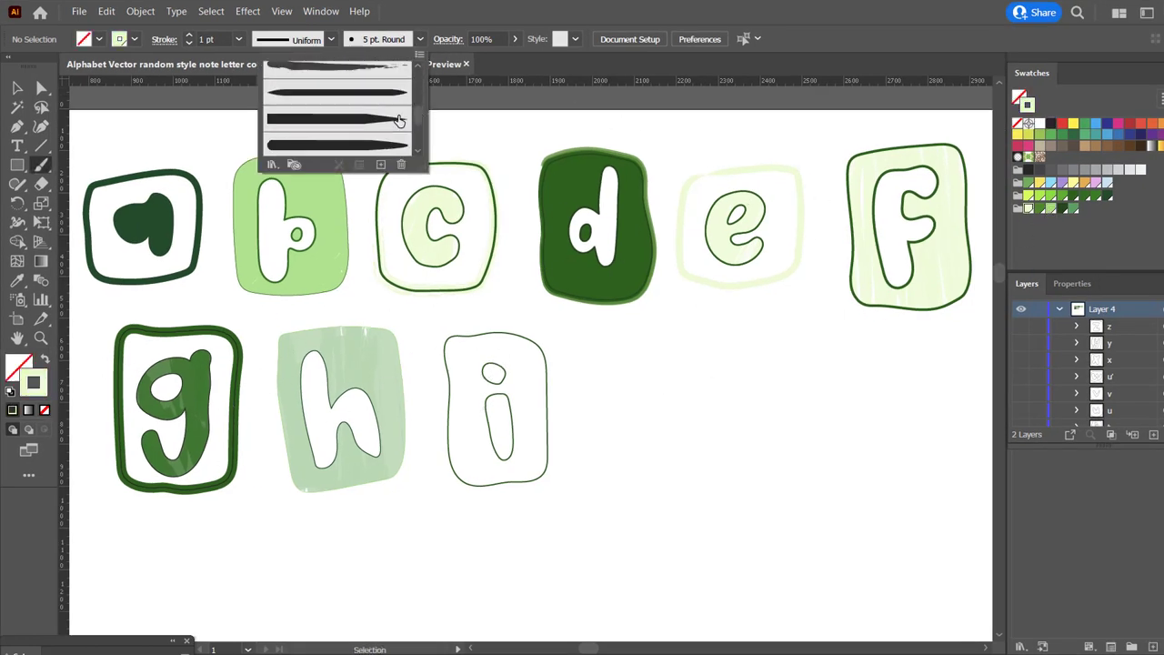
click(399, 120)
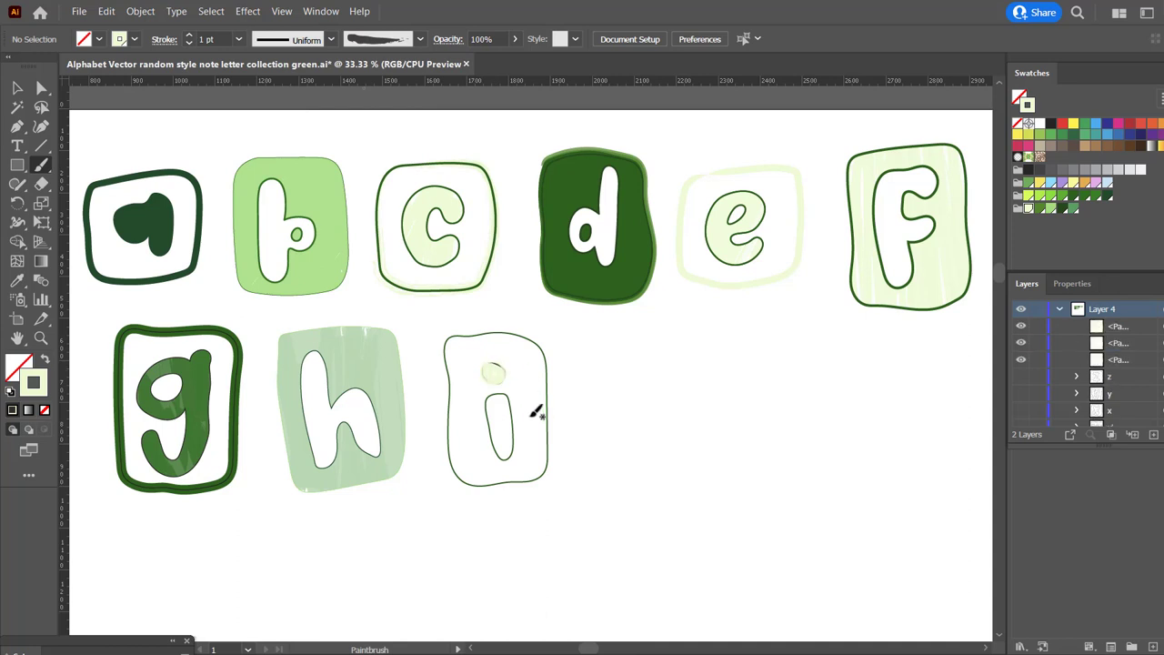
key(v)
Step: Paint pale green brush texture inside the i stem using Draw Inside
click(493, 373)
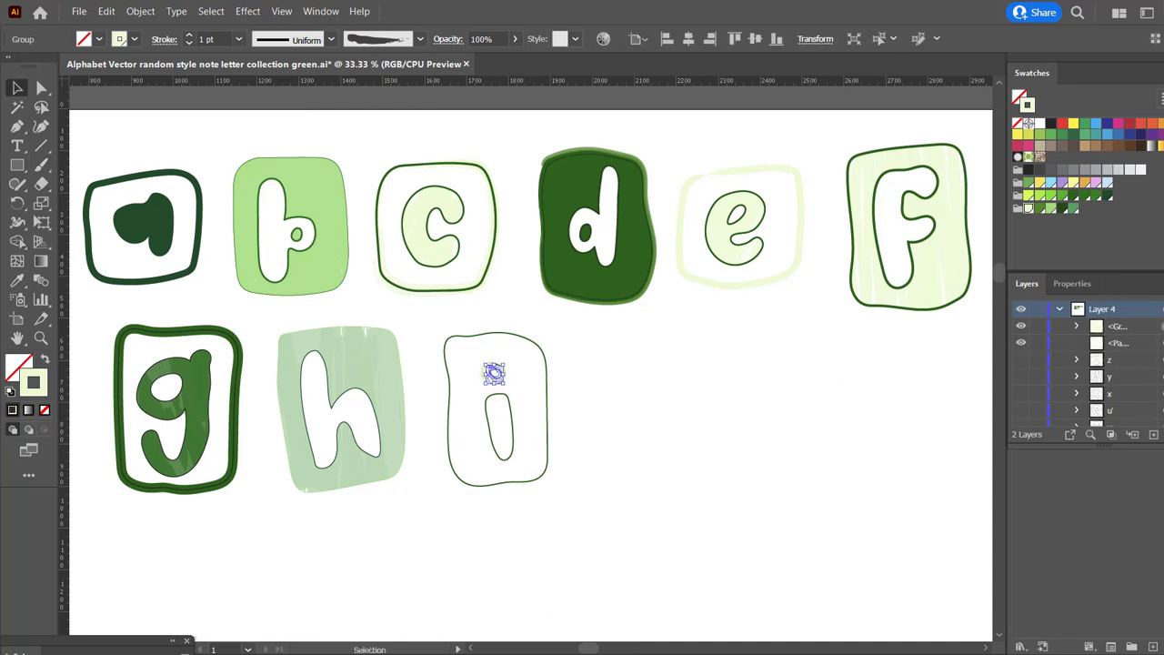
shift+click(852, 243)
click(496, 399)
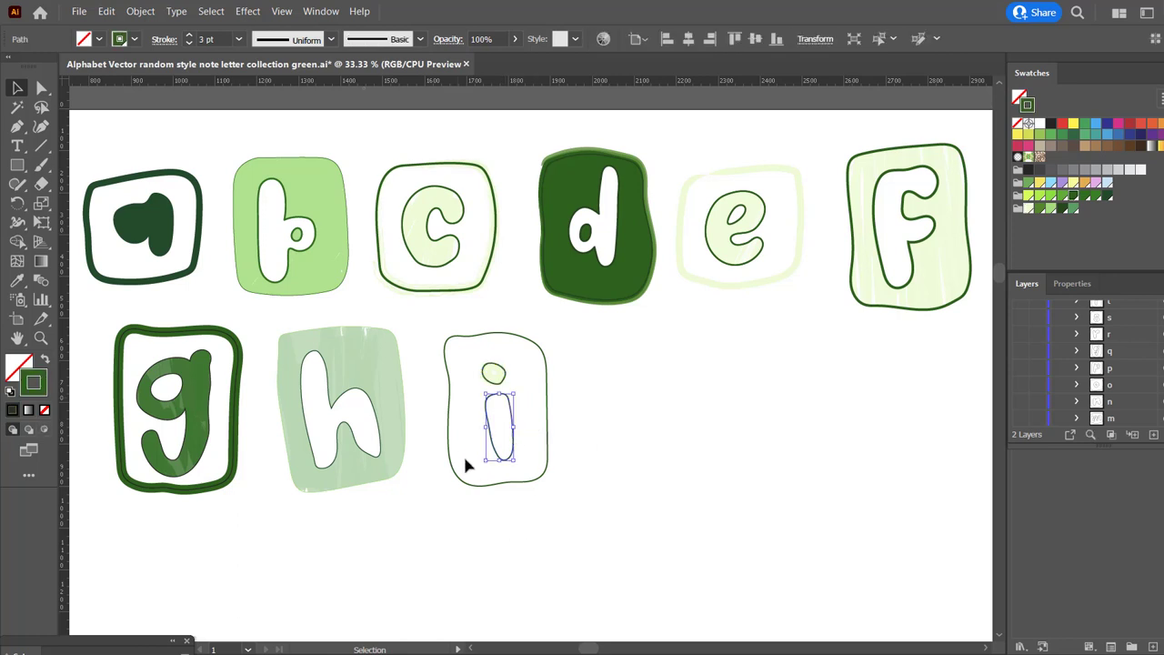
key(shift+d)
key(b)
drag(494, 401, 499, 429)
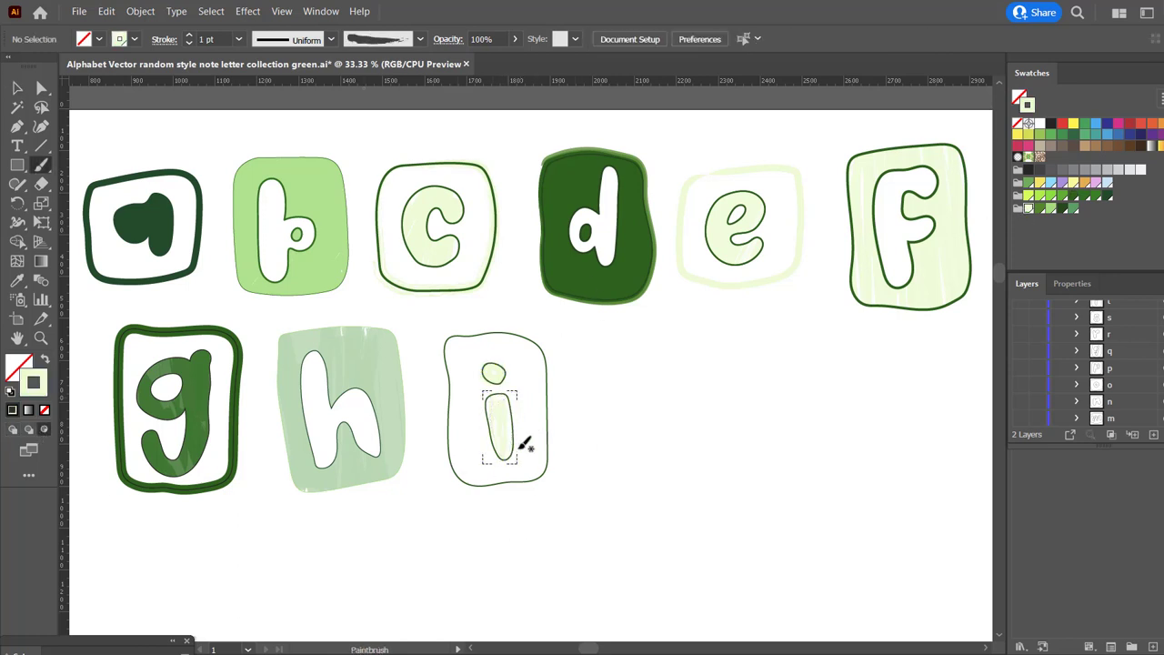
key(v)
key(shift+d)
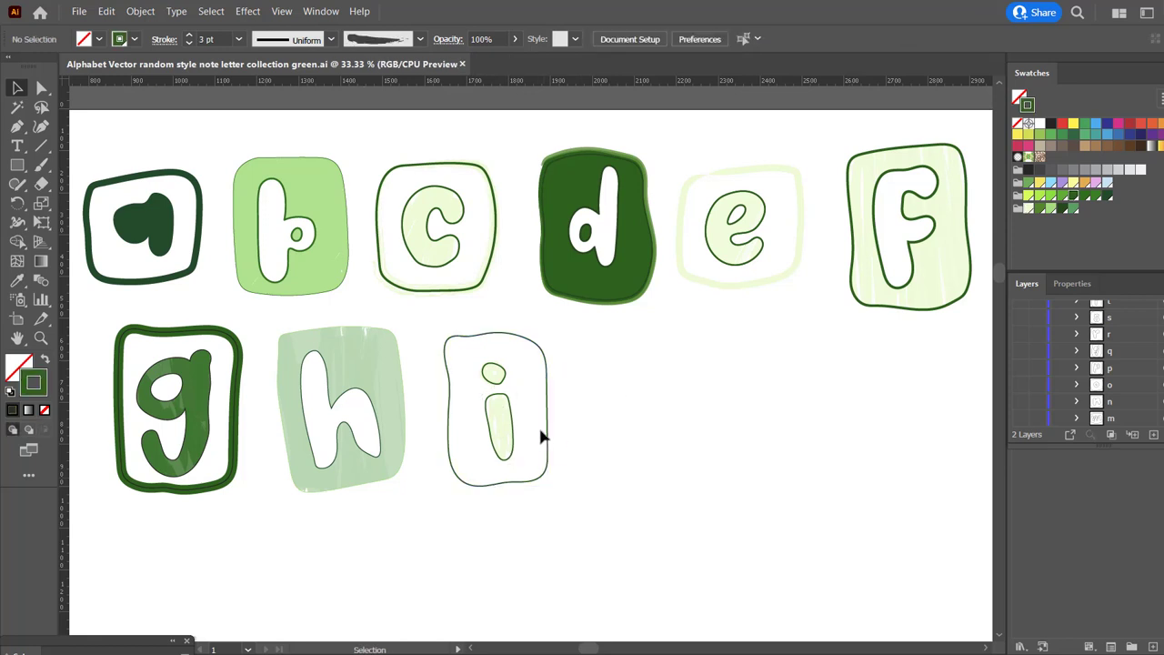
Step: Brush a pale green stroke down the i tile's left edge, undoing a stray dark mark
key(b)
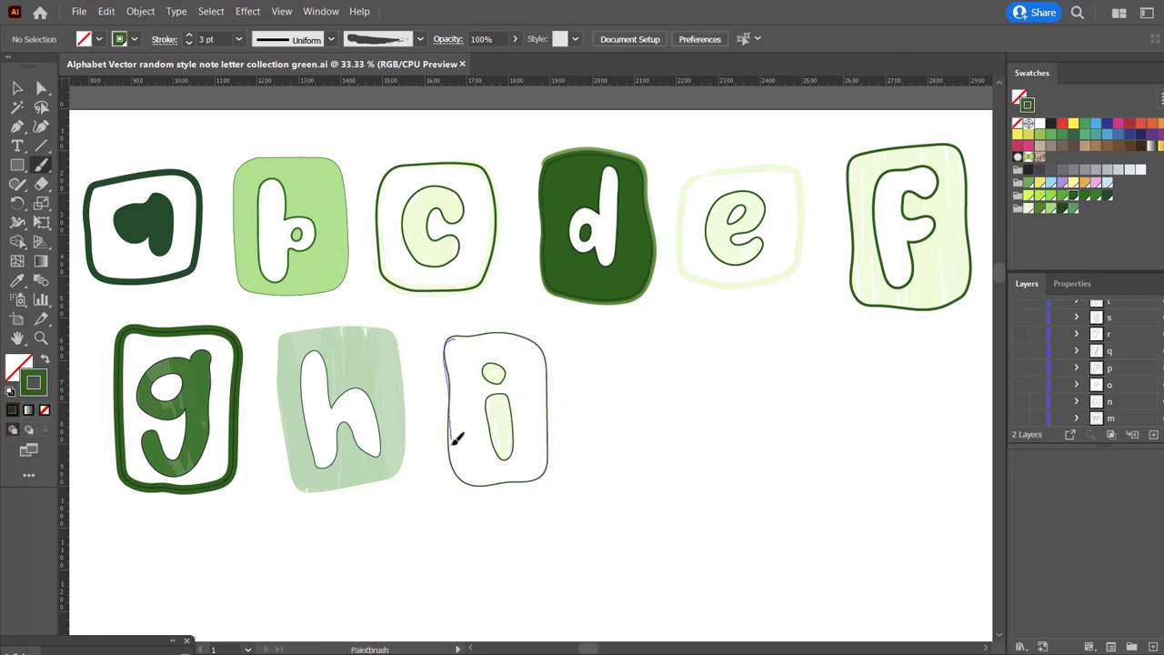
drag(455, 439, 469, 482)
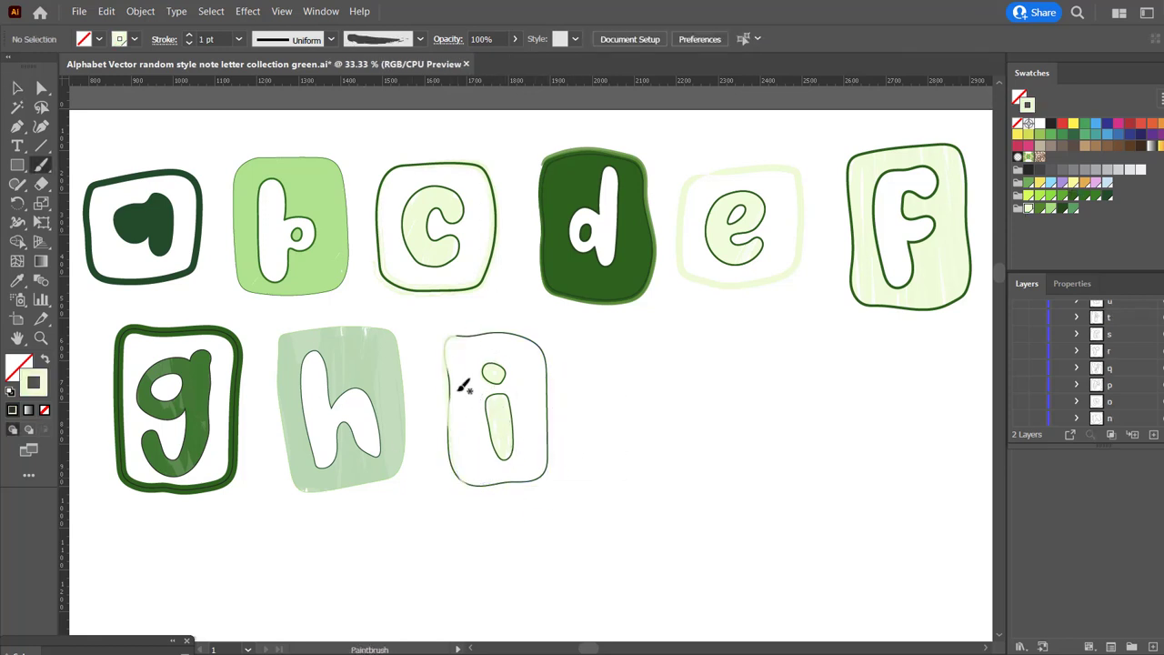
drag(459, 418, 470, 480)
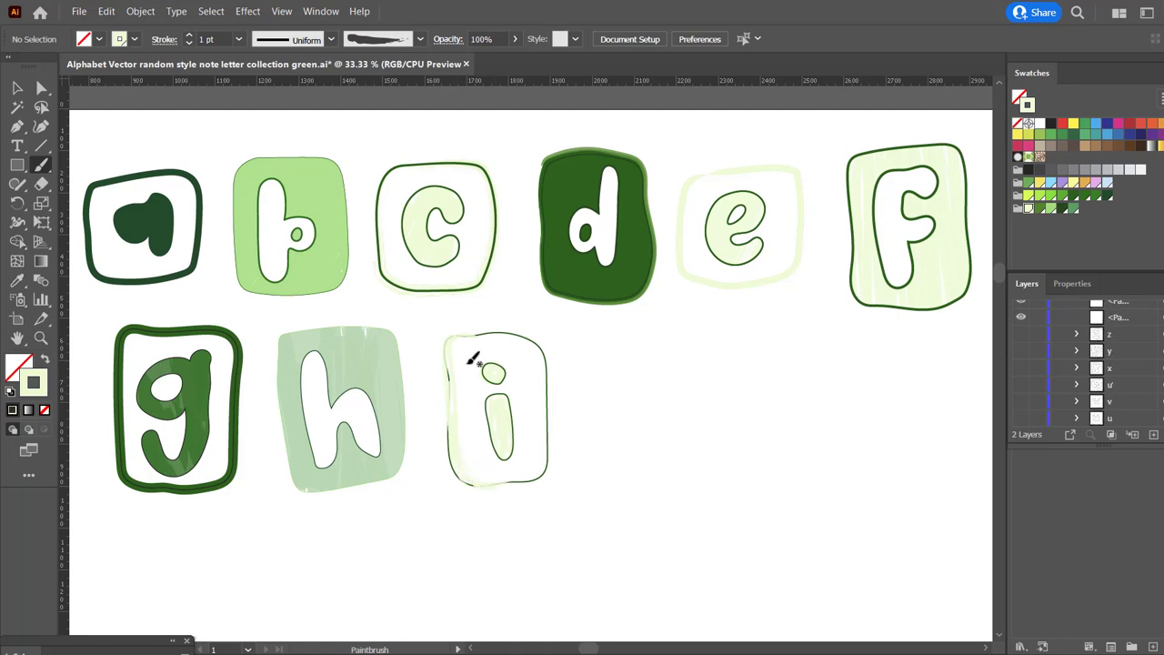
key(v)
click(544, 364)
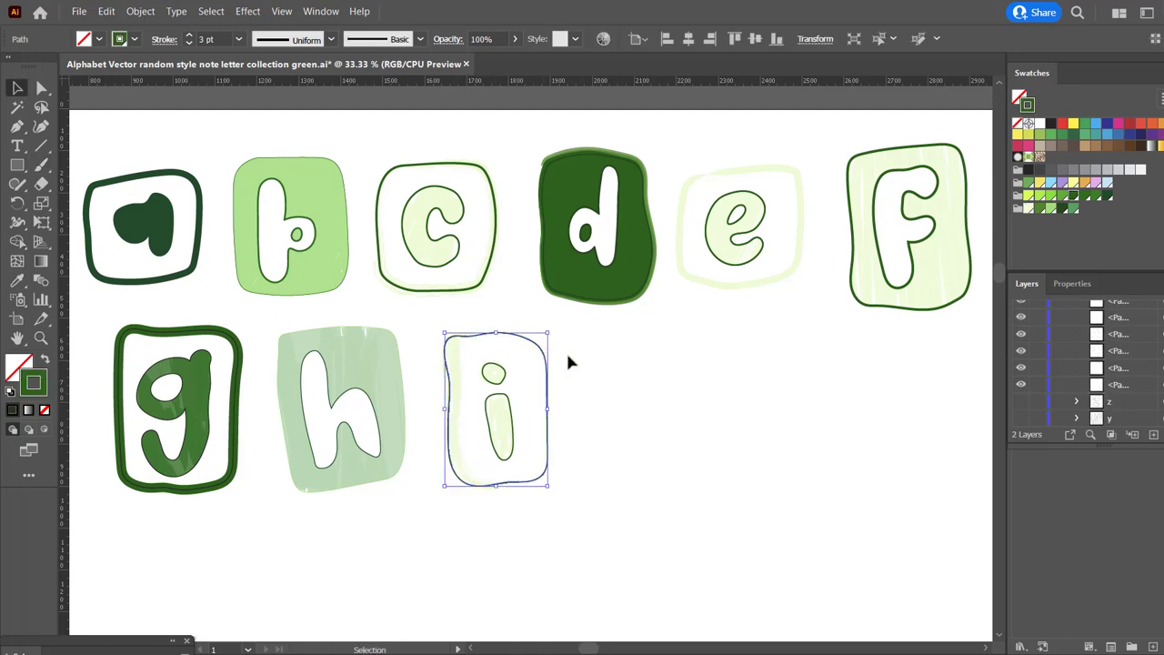
click(566, 350)
key(ctrl+z)
key(i)
click(483, 410)
key(b)
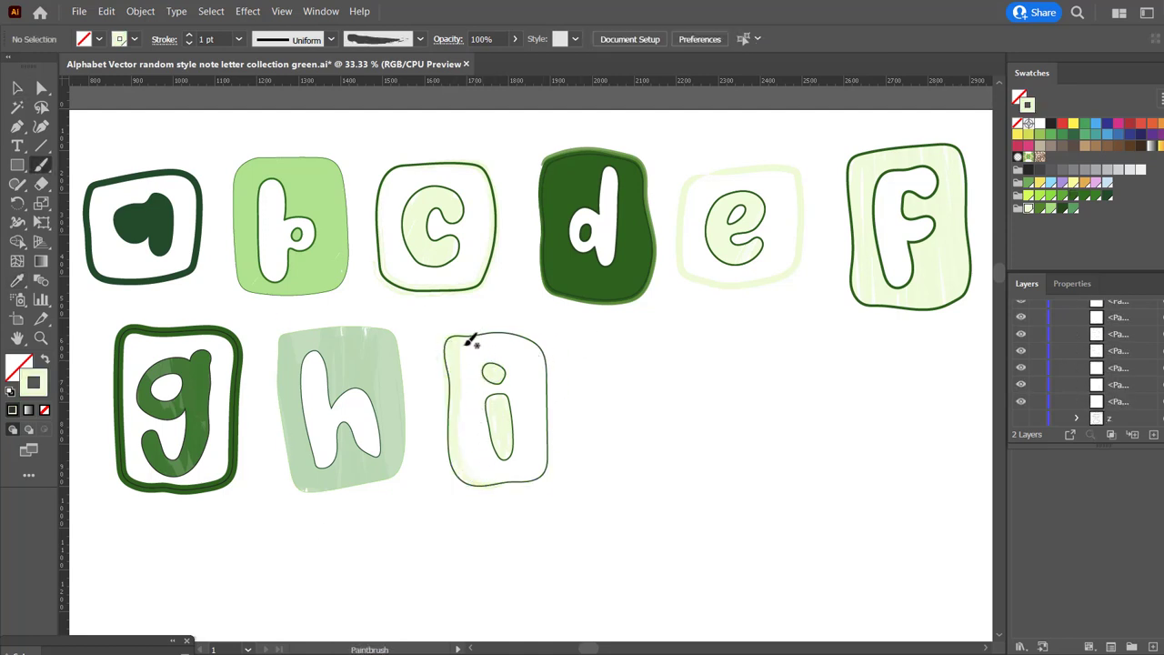
Step: Group all pieces of the i tile and reveal the j outline tile
key(v)
click(546, 423)
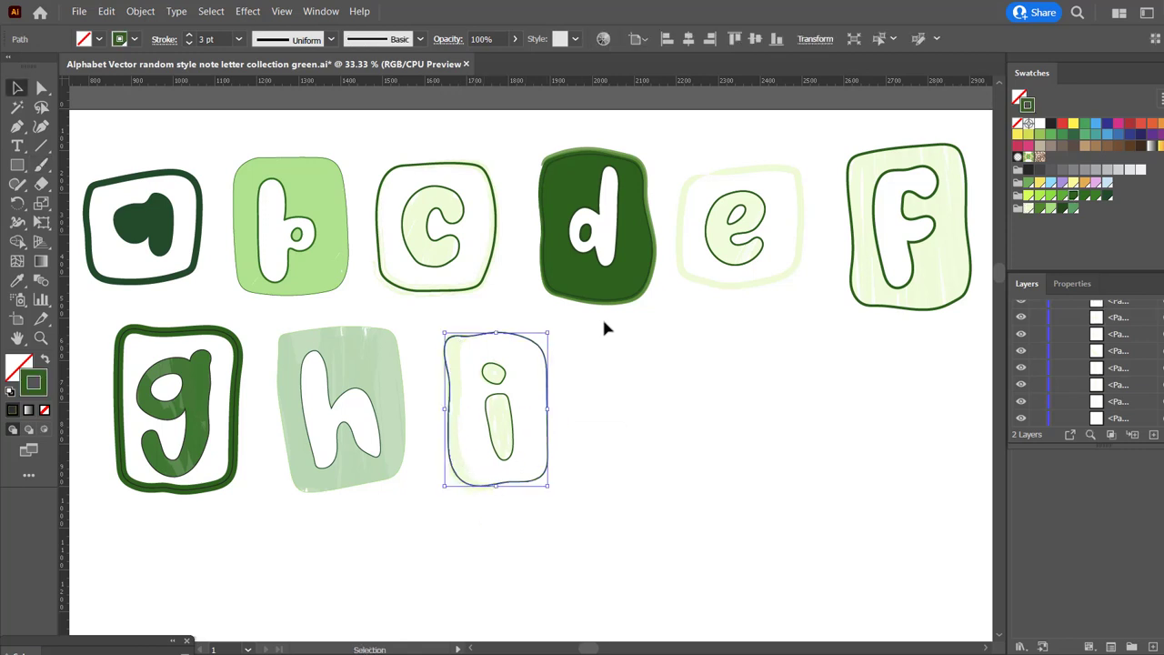
click(602, 316)
drag(559, 338, 469, 506)
key(ctrl+g)
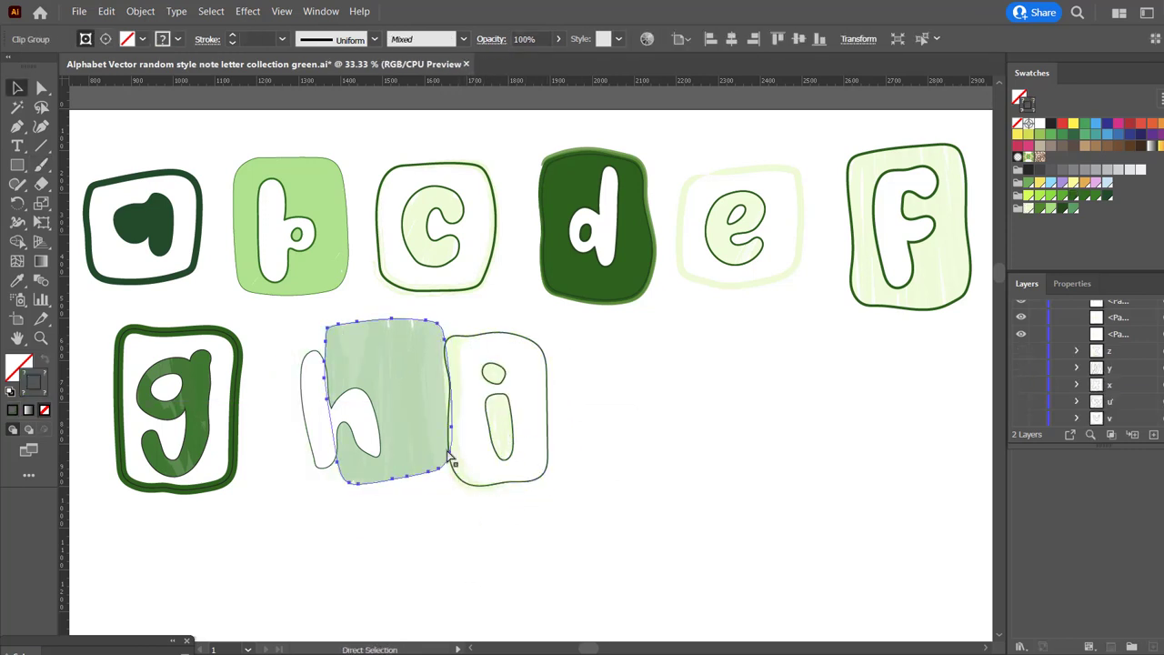
click(637, 545)
click(1020, 316)
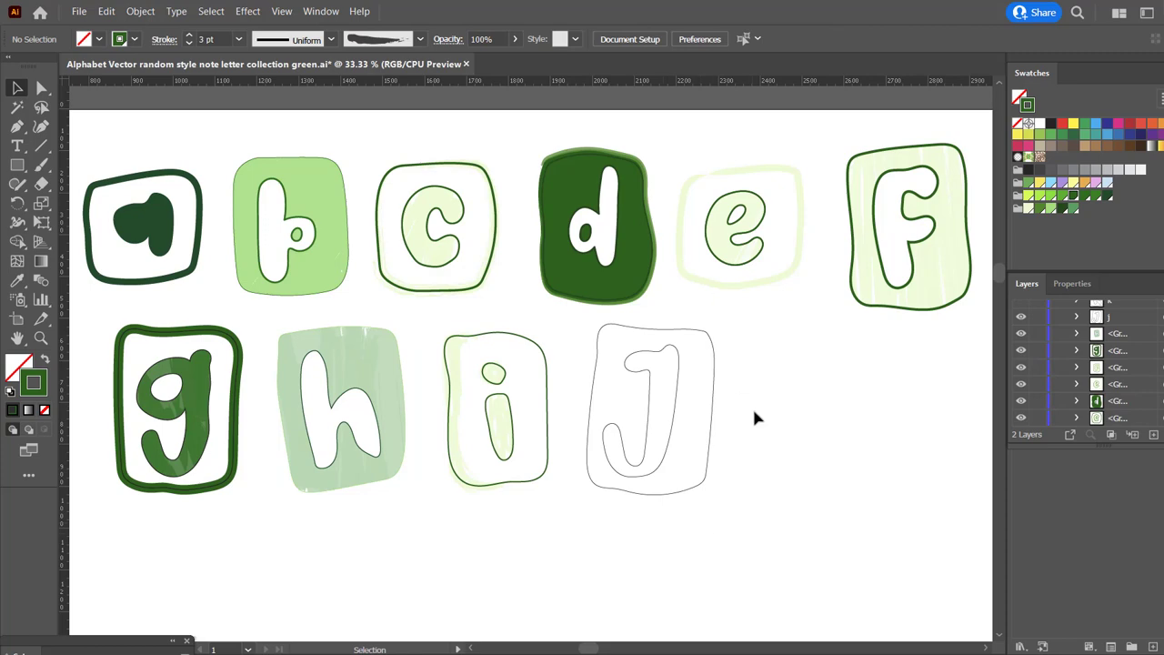
Step: Give the j tile outline a textured brush at 2 pt in dark grey-green
click(628, 469)
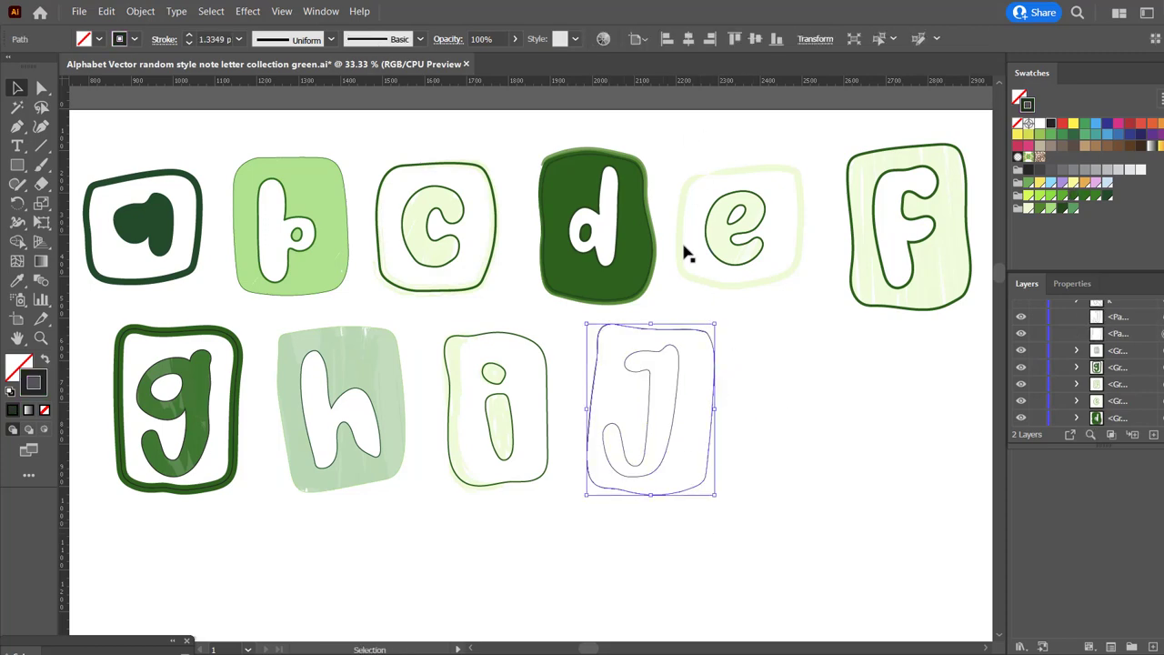
click(419, 39)
click(368, 96)
click(188, 34)
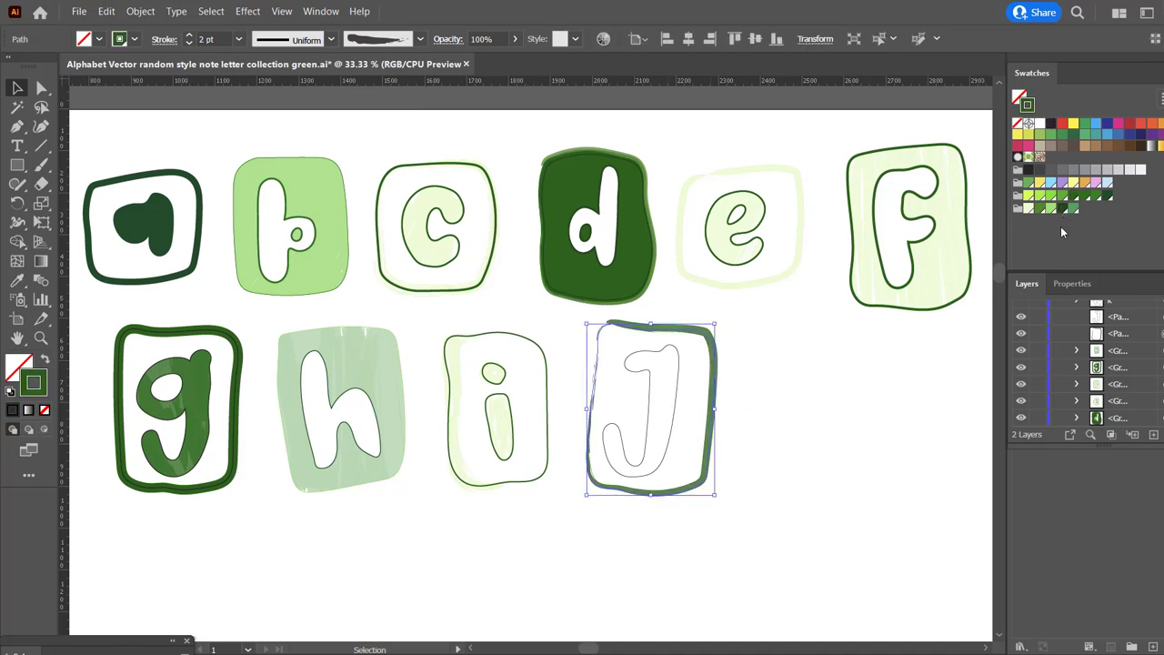
click(1107, 195)
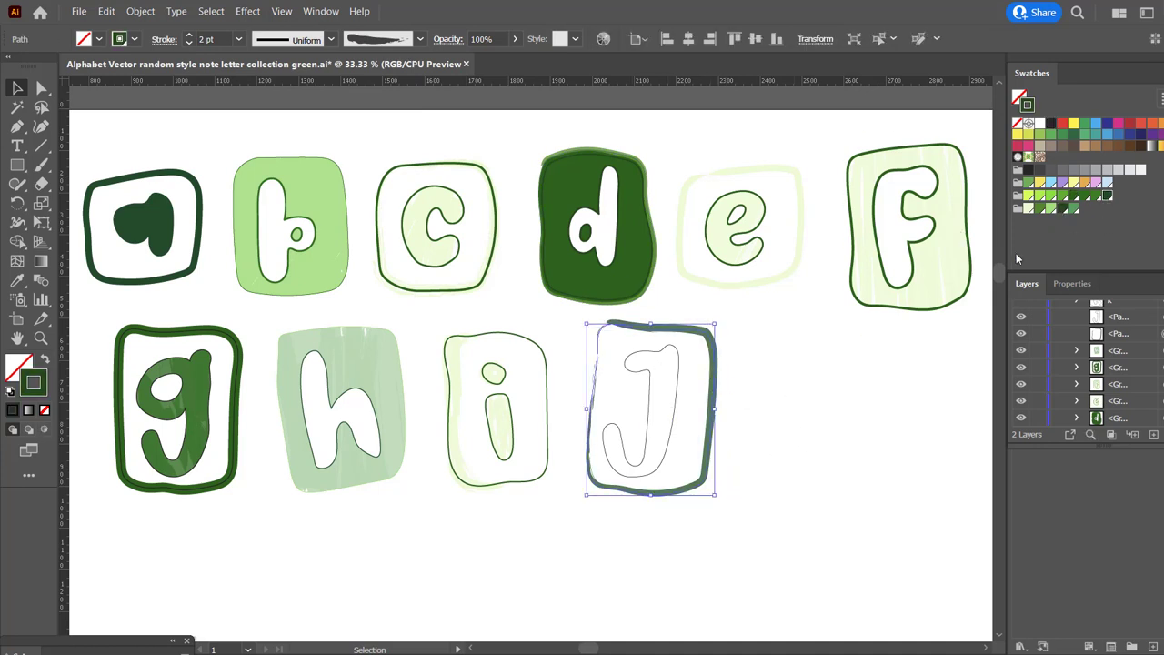
click(728, 392)
Step: Paint thick dark brush strokes down the j tile's left and right edges
key(b)
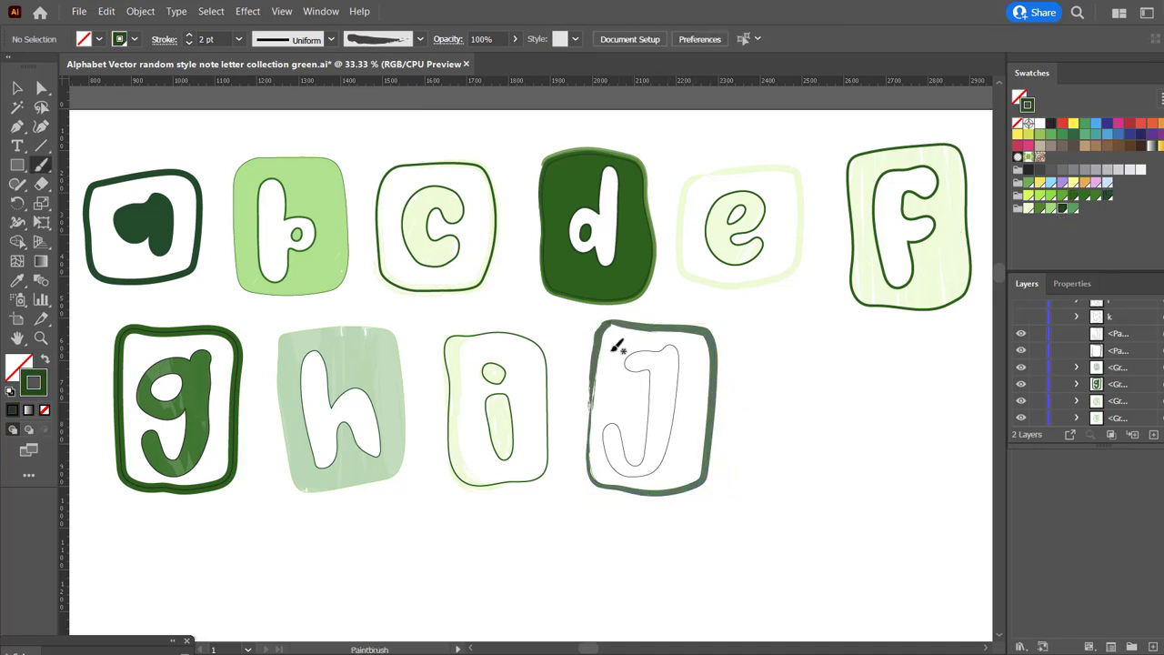
drag(616, 316, 596, 482)
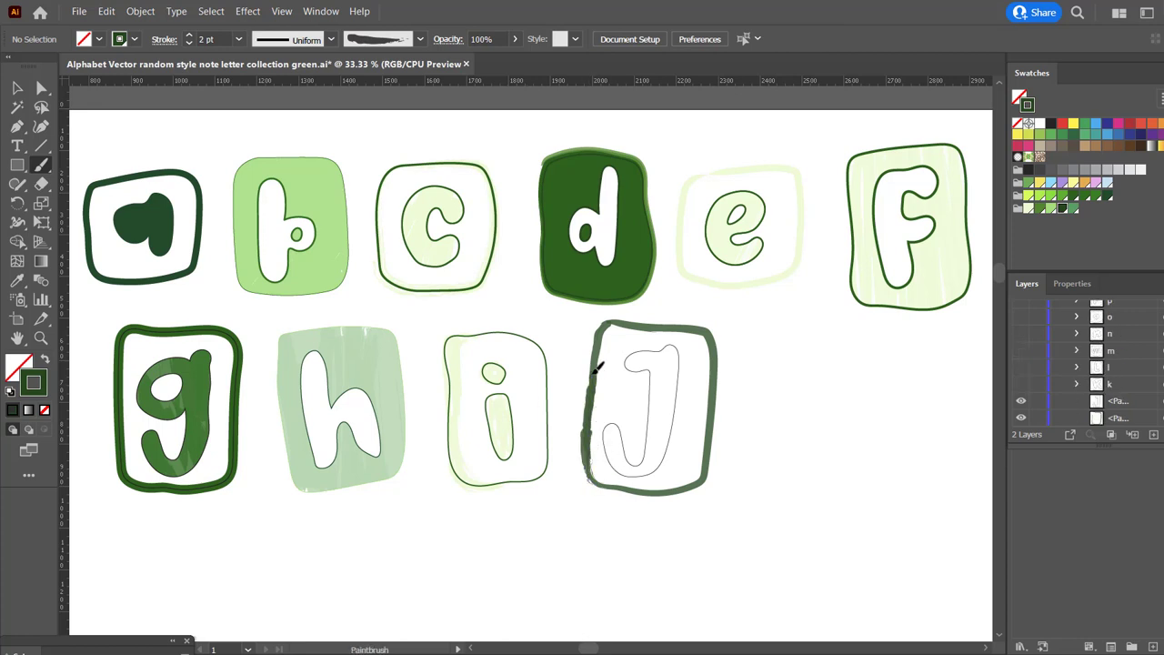
drag(713, 332, 705, 462)
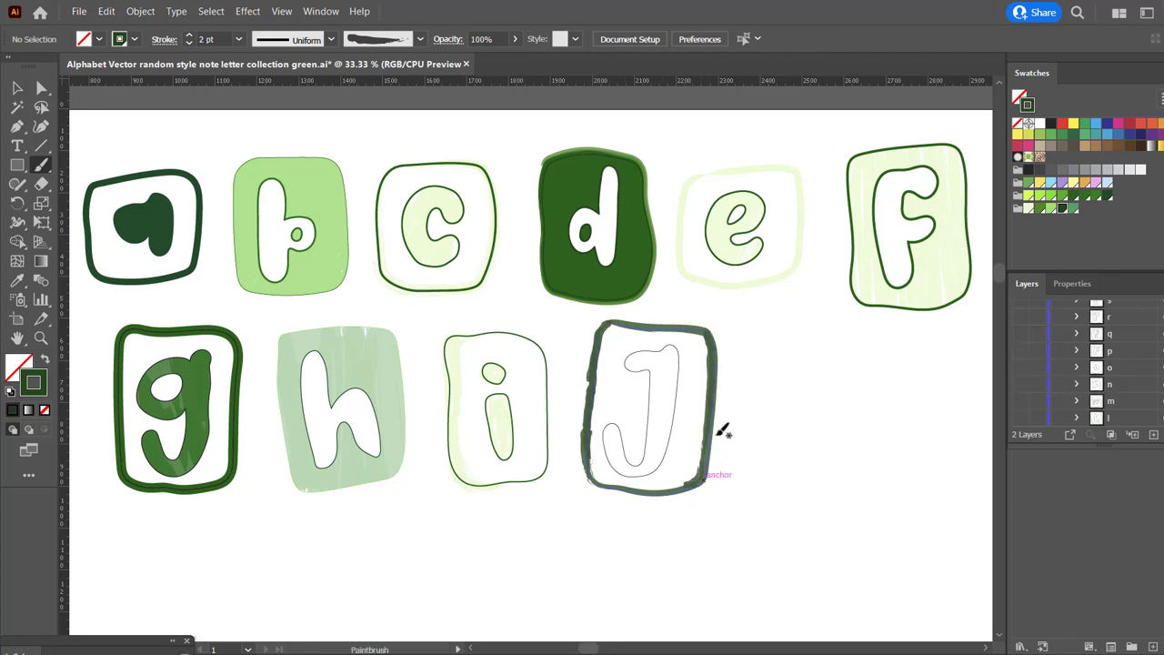
key(ctrl+z)
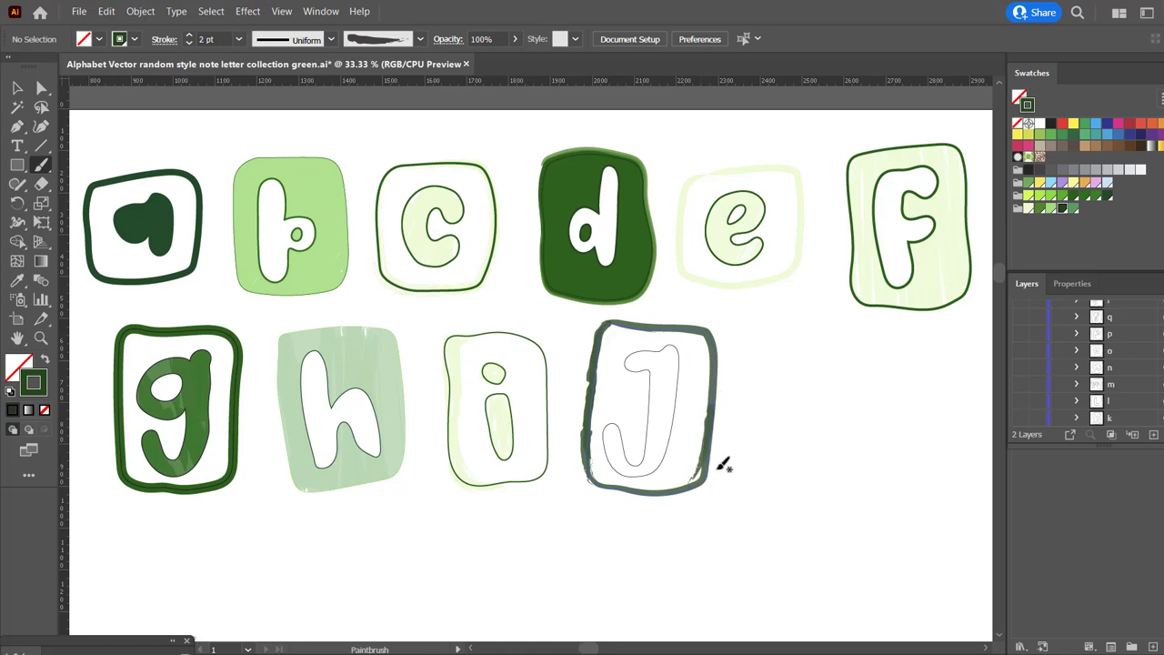
drag(713, 327, 691, 486)
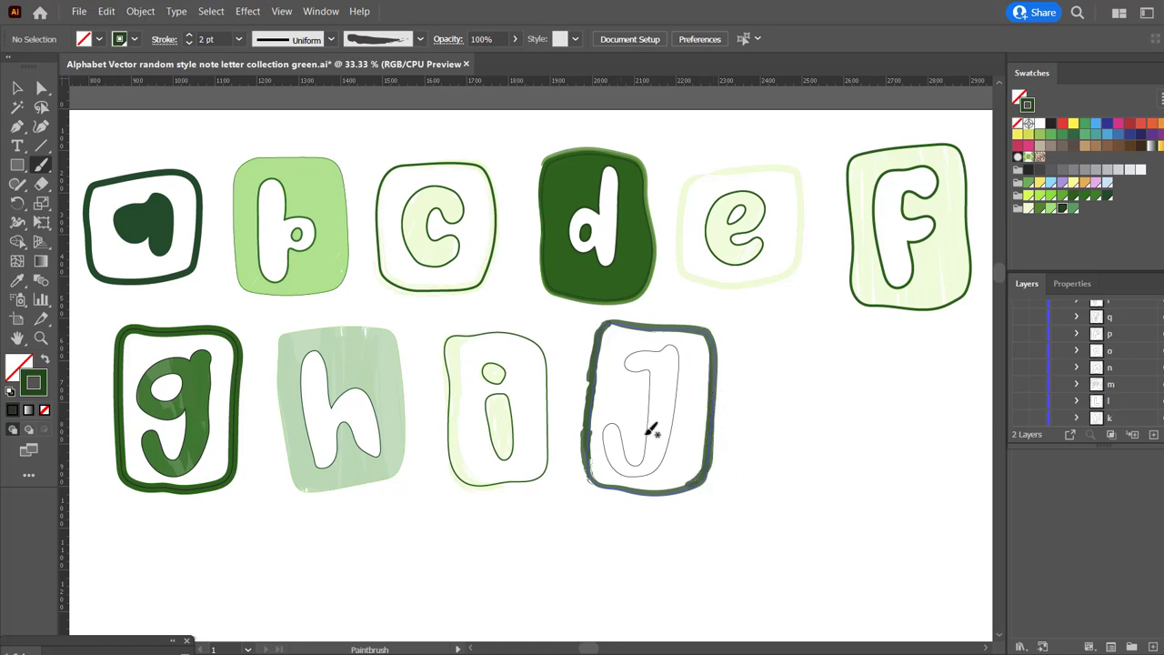
Step: Select the J letter and begin painting dark texture inside it
key(v)
click(664, 487)
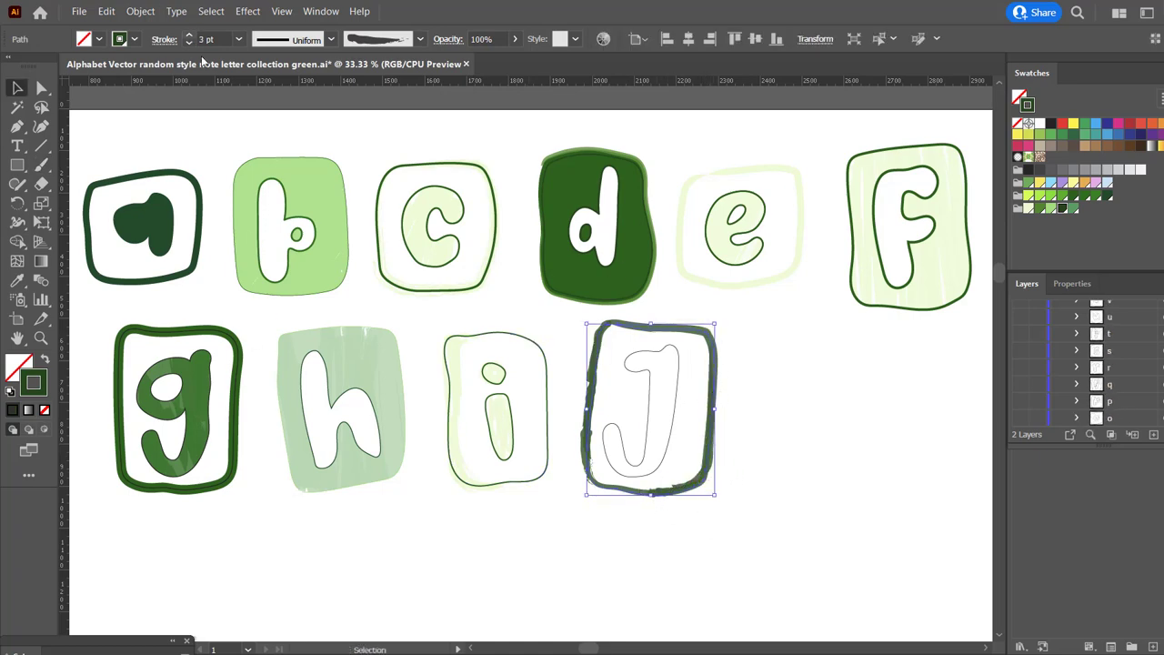
click(791, 540)
click(634, 465)
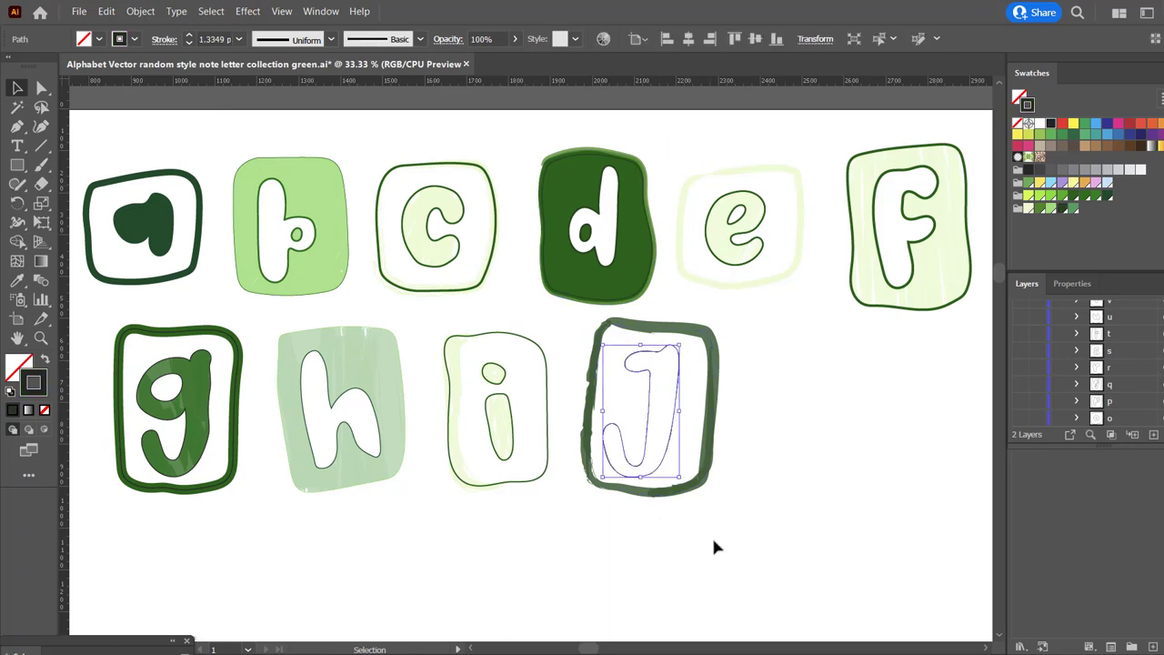
key(b)
drag(617, 481, 676, 371)
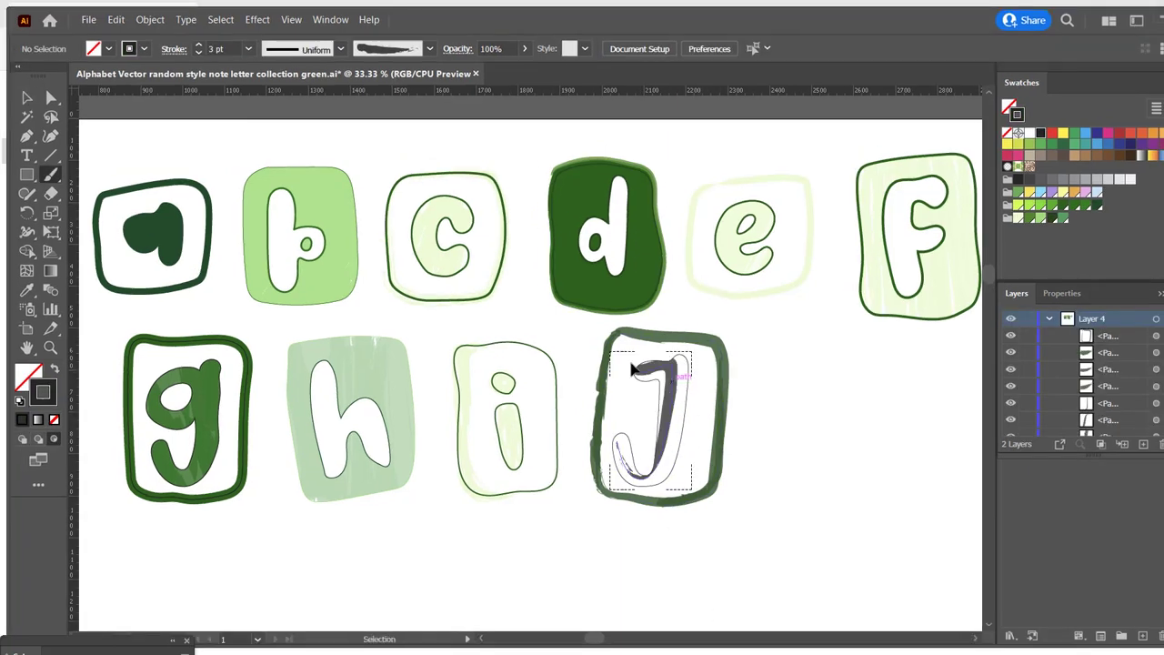
Step: Replace the thin stroke with thick dark strokes filling the J letter
key(ctrl+z)
drag(649, 364, 641, 478)
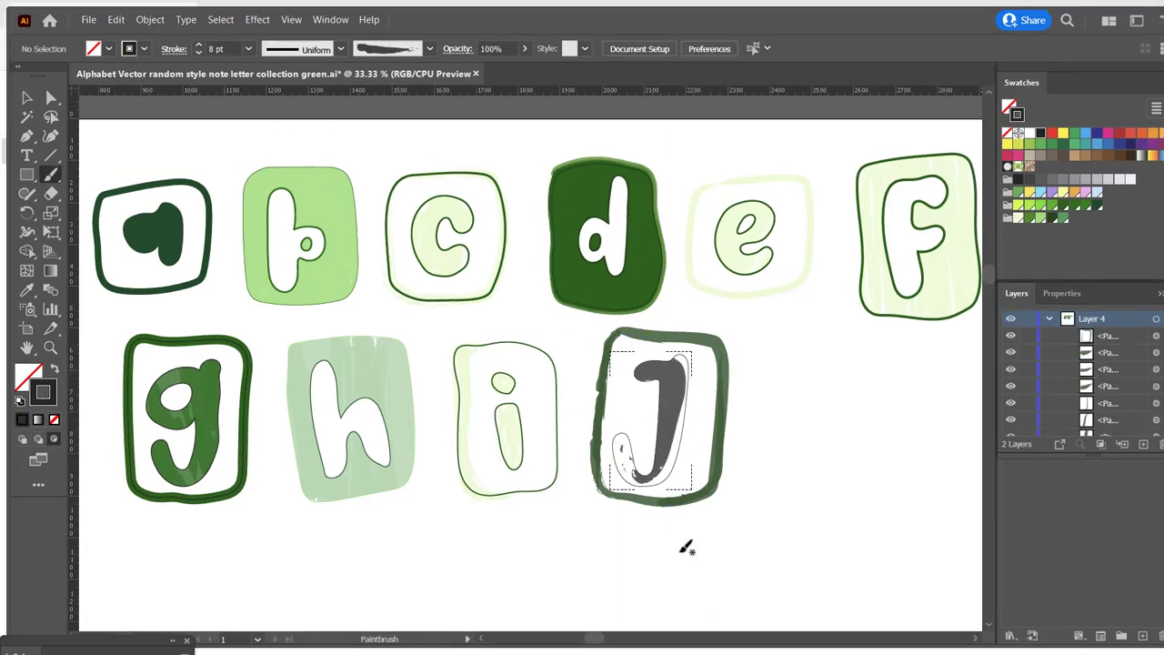
mouse_move(684, 355)
mouse_down()
mouse_move(690, 474)
mouse_move(630, 454)
mouse_up()
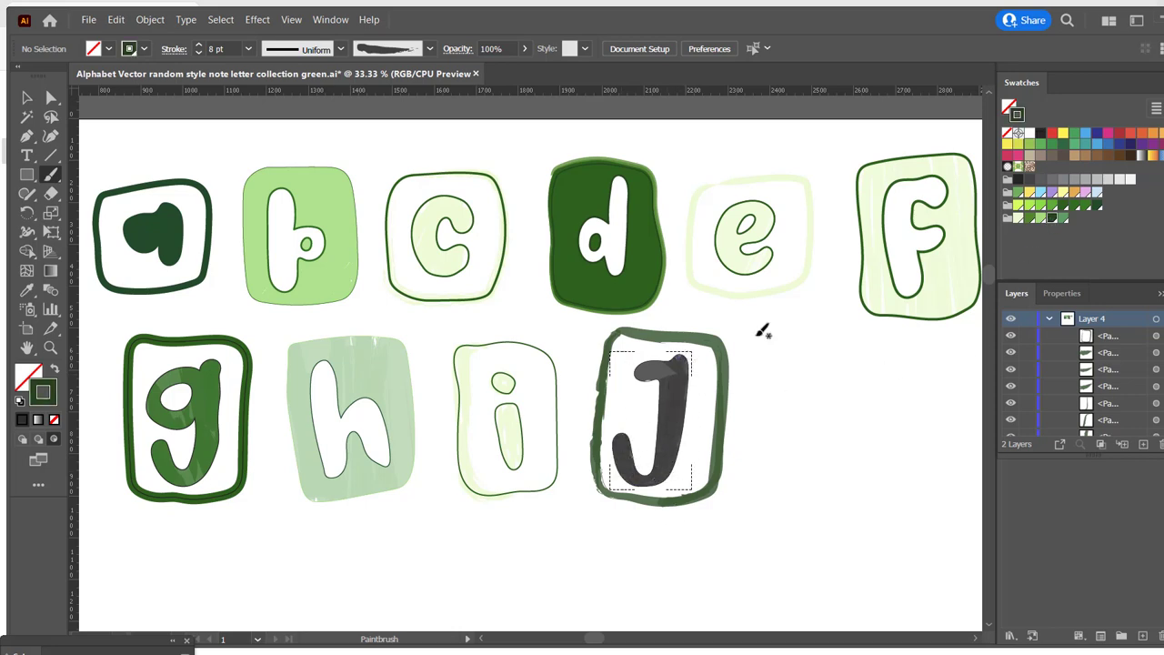
key(v)
double_click(673, 400)
key(v)
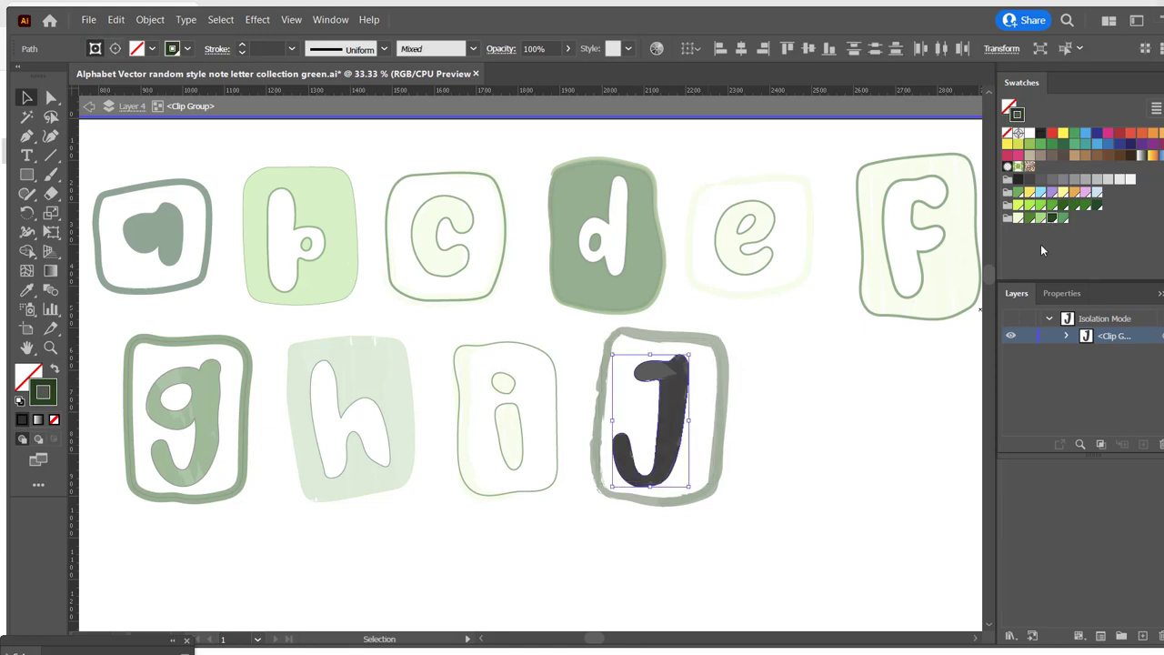
key(Escape)
Step: Isolate the J group and reposition a small dark piece inside the J
double_click(686, 375)
click(684, 380)
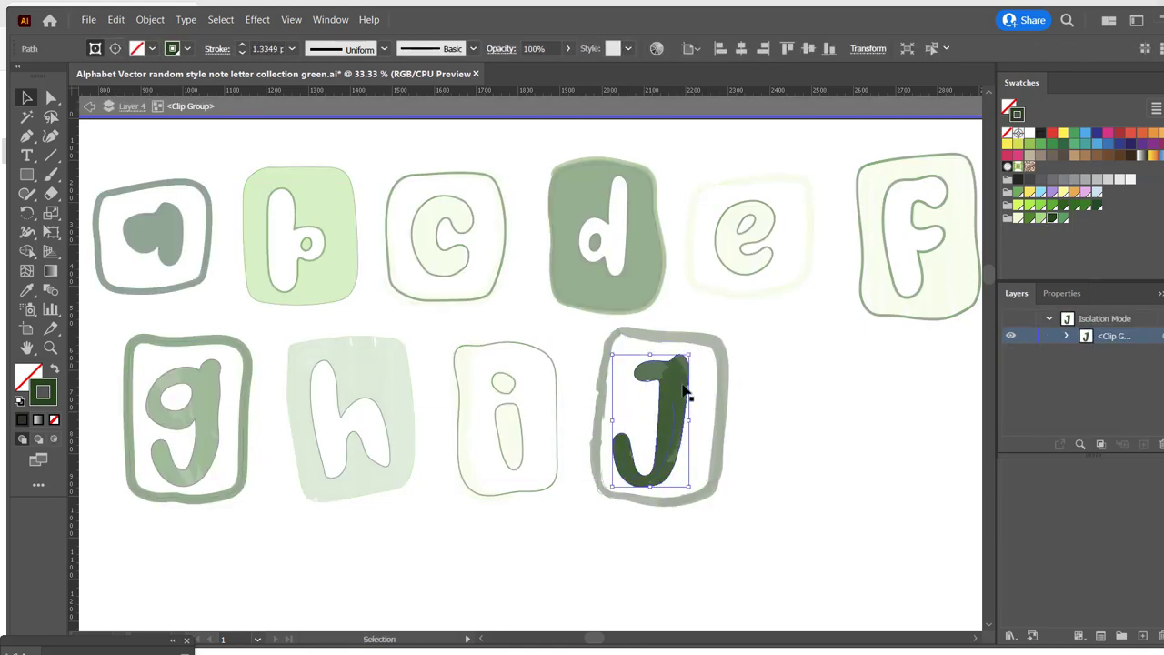
double_click(668, 494)
double_click(669, 494)
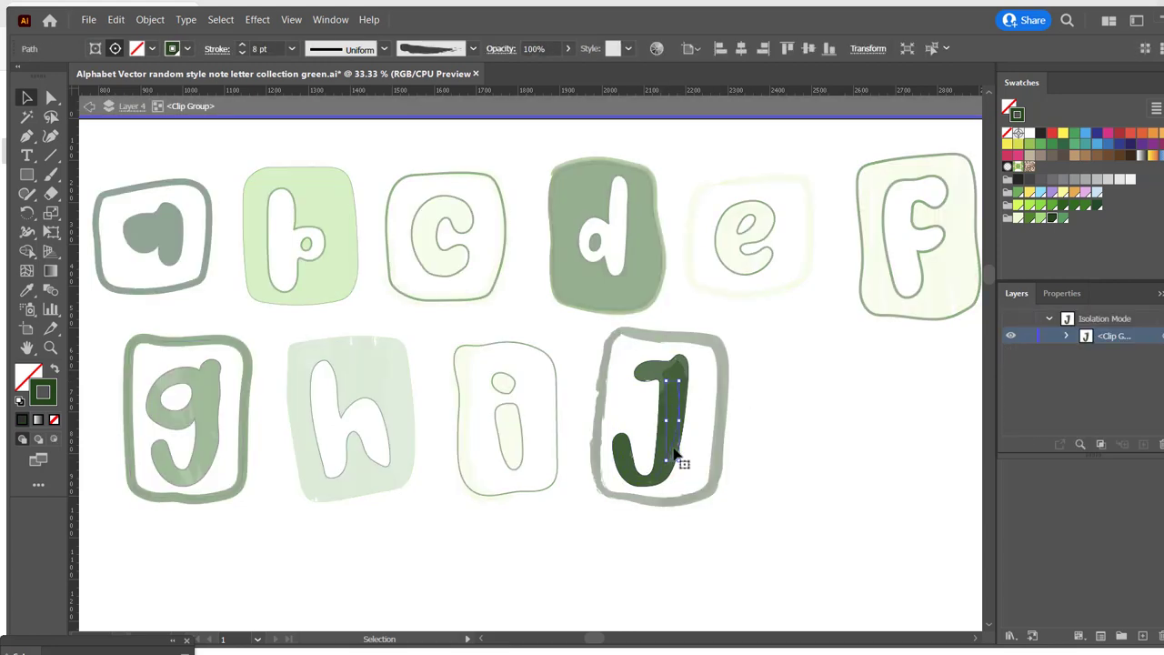
double_click(687, 482)
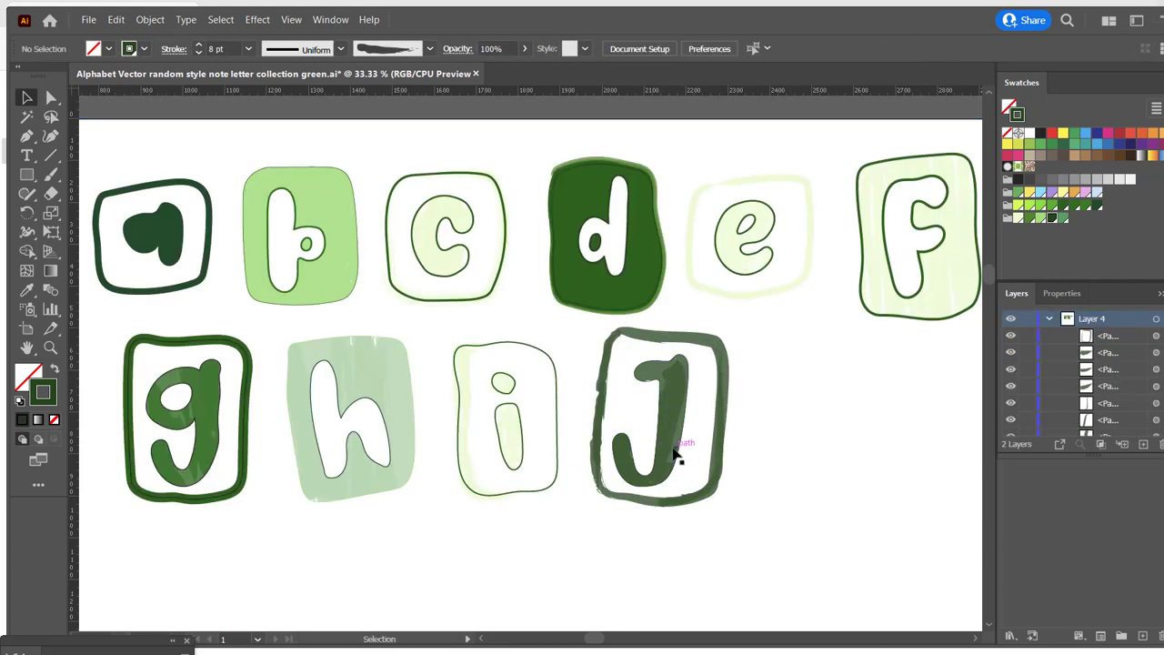
double_click(677, 460)
mouse_move(676, 455)
mouse_down()
mouse_move(675, 524)
mouse_move(681, 458)
mouse_up()
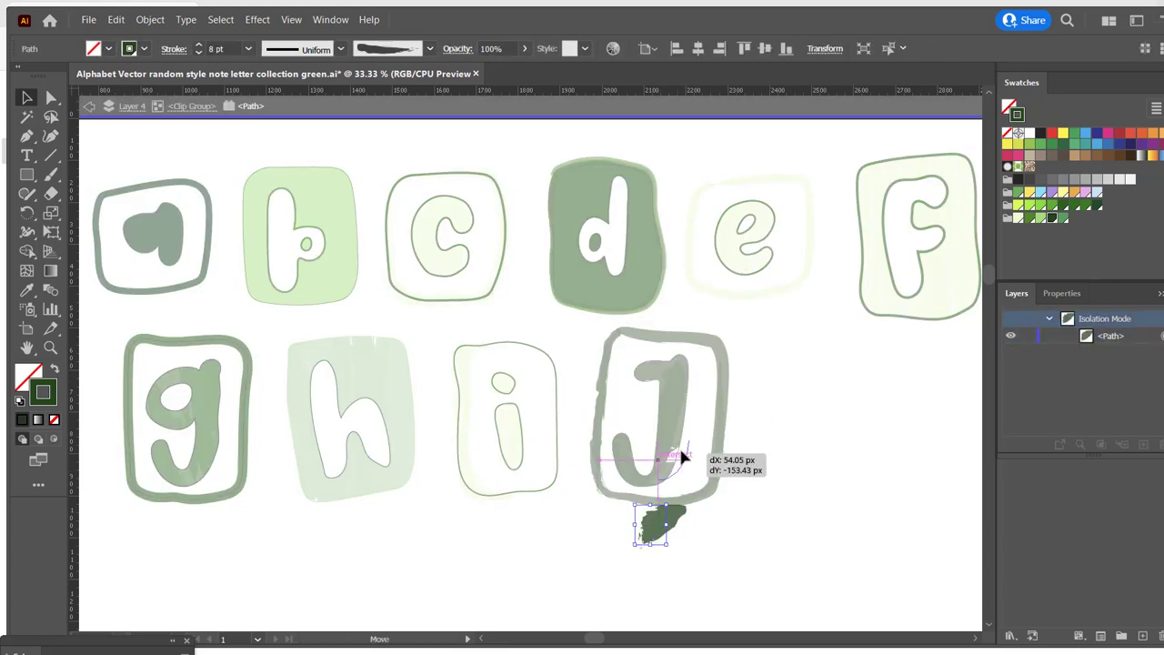
double_click(703, 512)
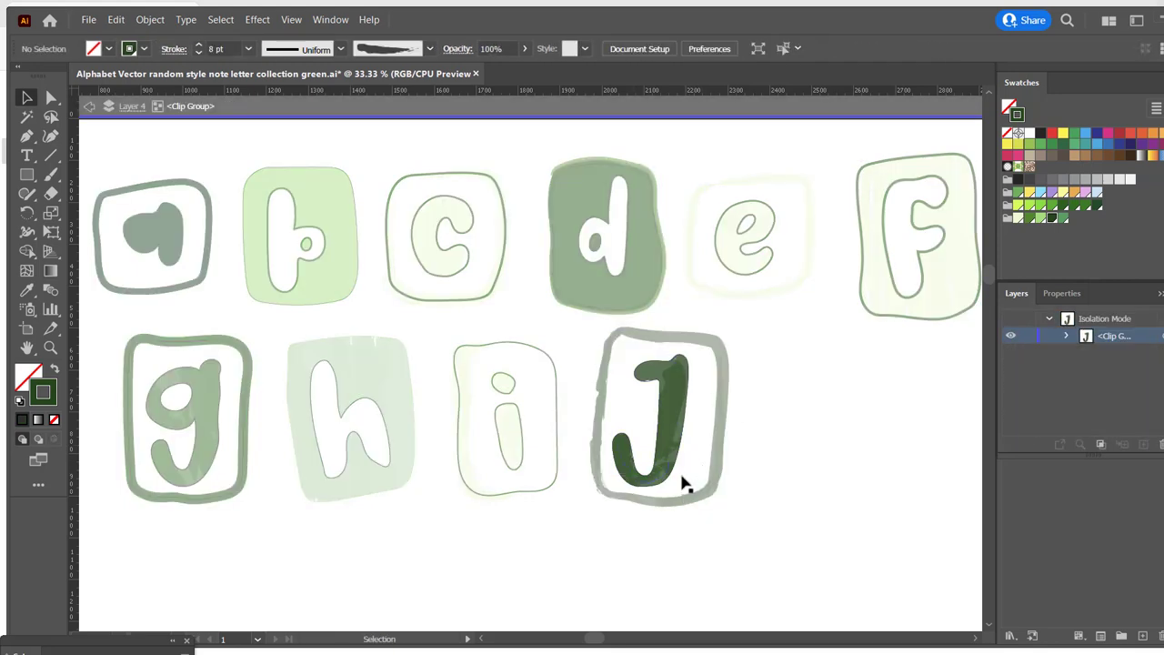
Step: Adjust the small inner path and reshape the large J-shaped path
click(689, 482)
key(Escape)
double_click(678, 439)
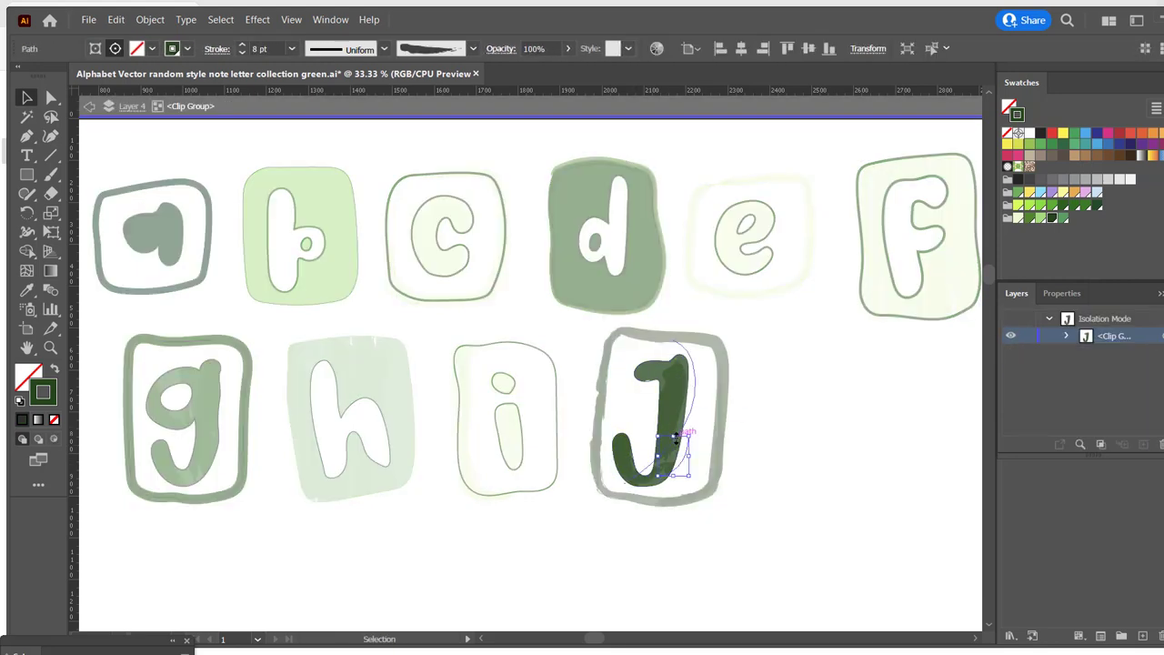
mouse_move(671, 463)
mouse_down()
mouse_move(686, 459)
mouse_move(682, 439)
mouse_move(696, 477)
mouse_up()
click(691, 468)
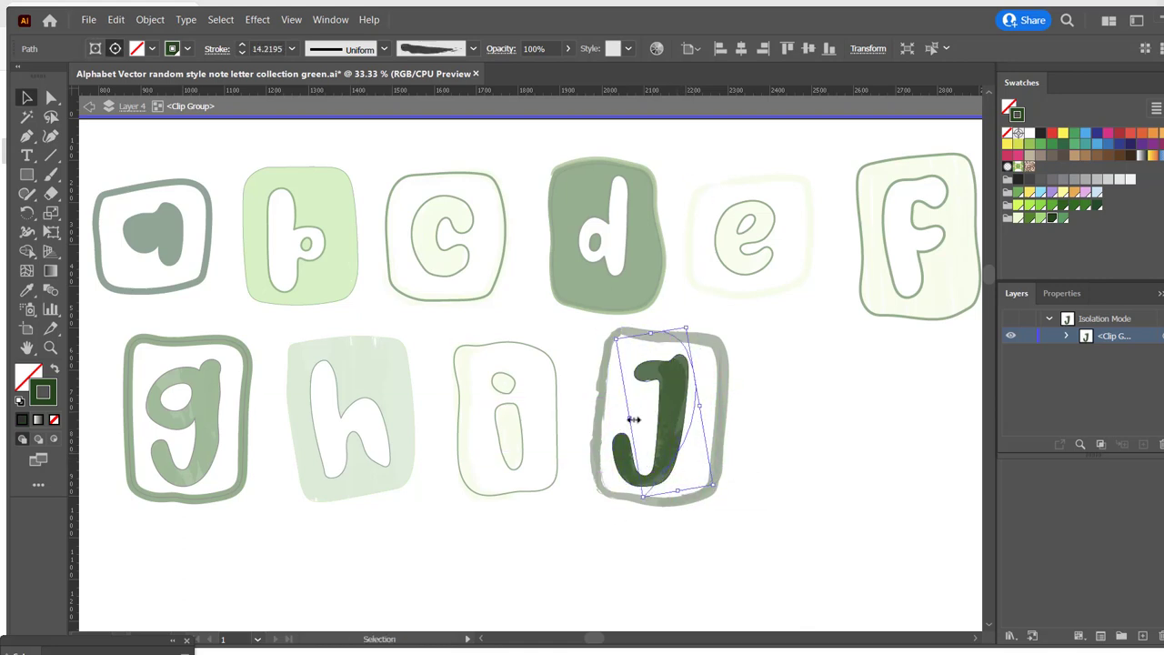
Step: Exit isolation mode and clip the J tile contents into a clipping mask
key(Escape)
double_click(692, 436)
double_click(794, 403)
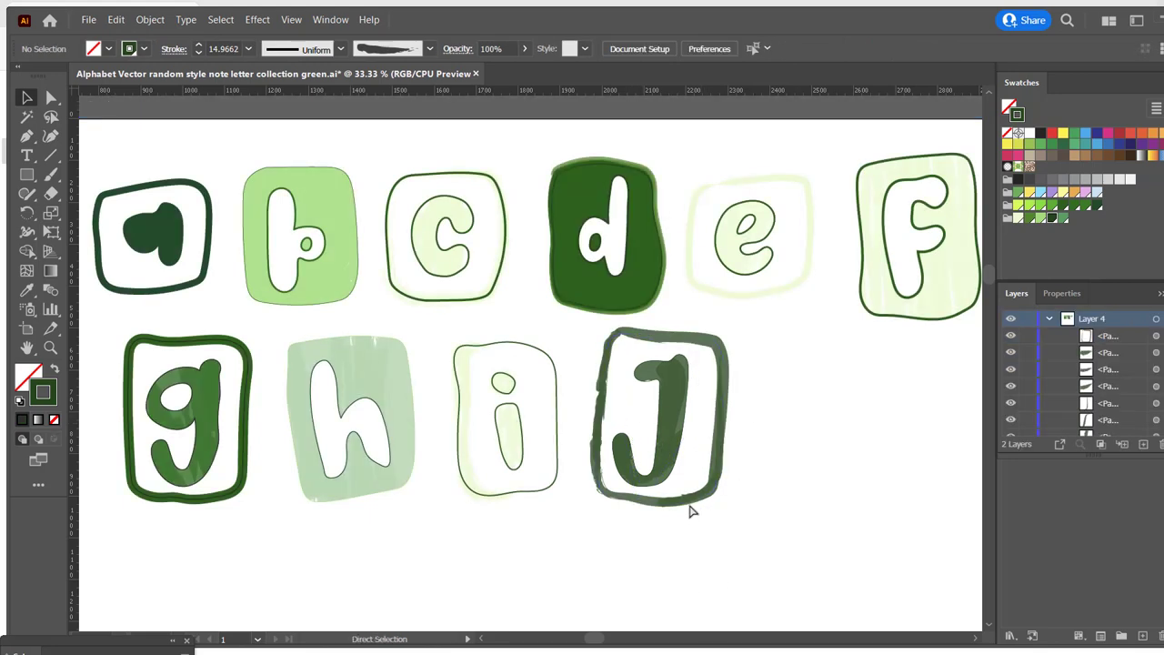
click(1060, 444)
drag(775, 325, 694, 404)
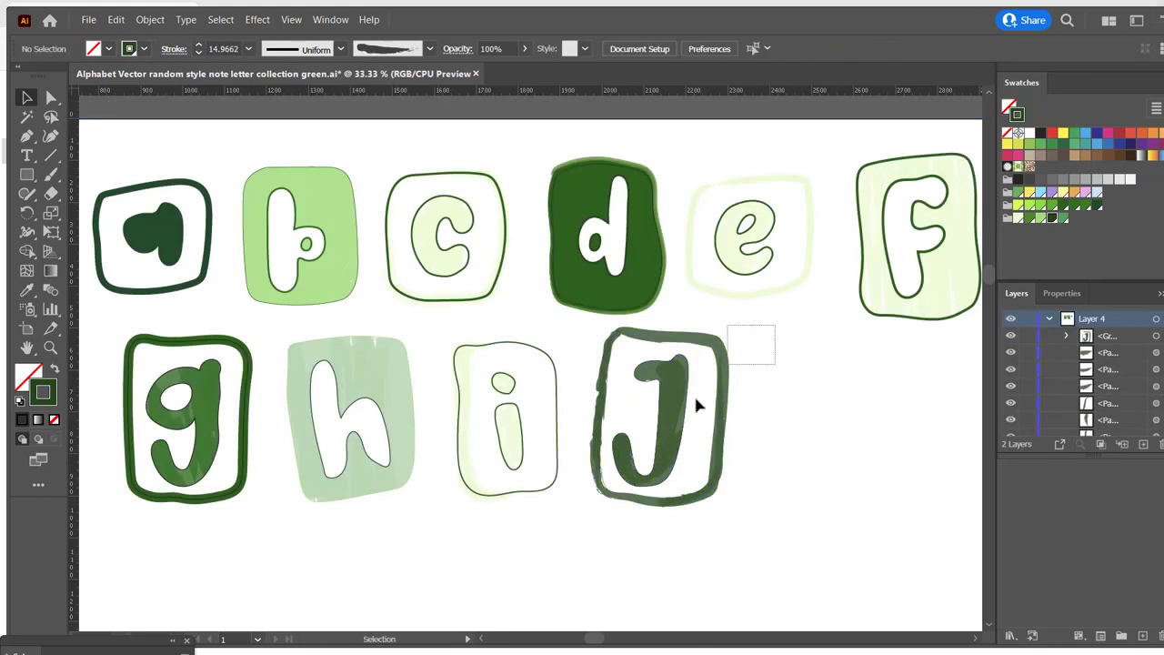
Step: Show the hidden K tile and select its outer frame
click(642, 569)
scroll(1092, 382, down, 3)
click(1010, 354)
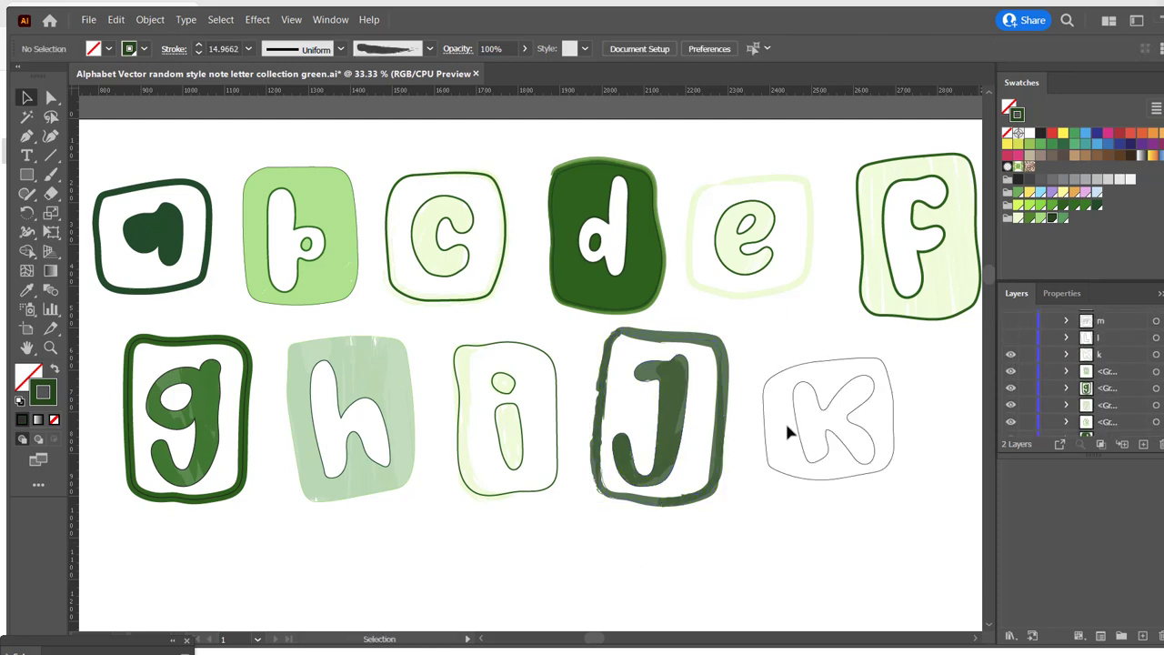
click(837, 462)
click(419, 51)
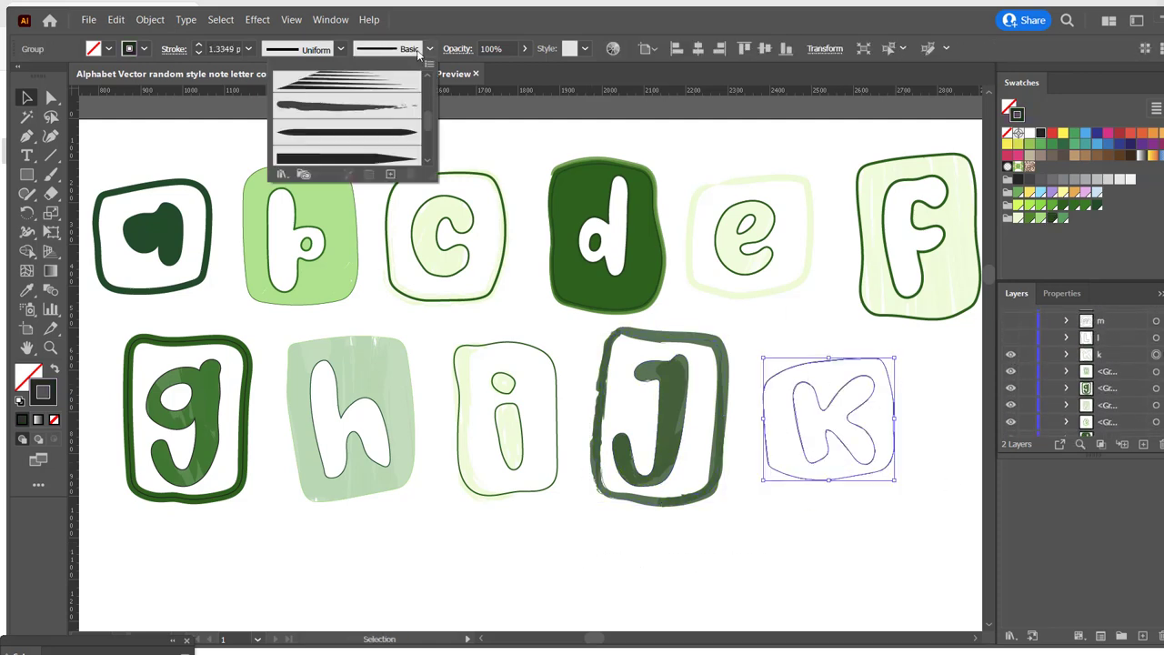
click(346, 106)
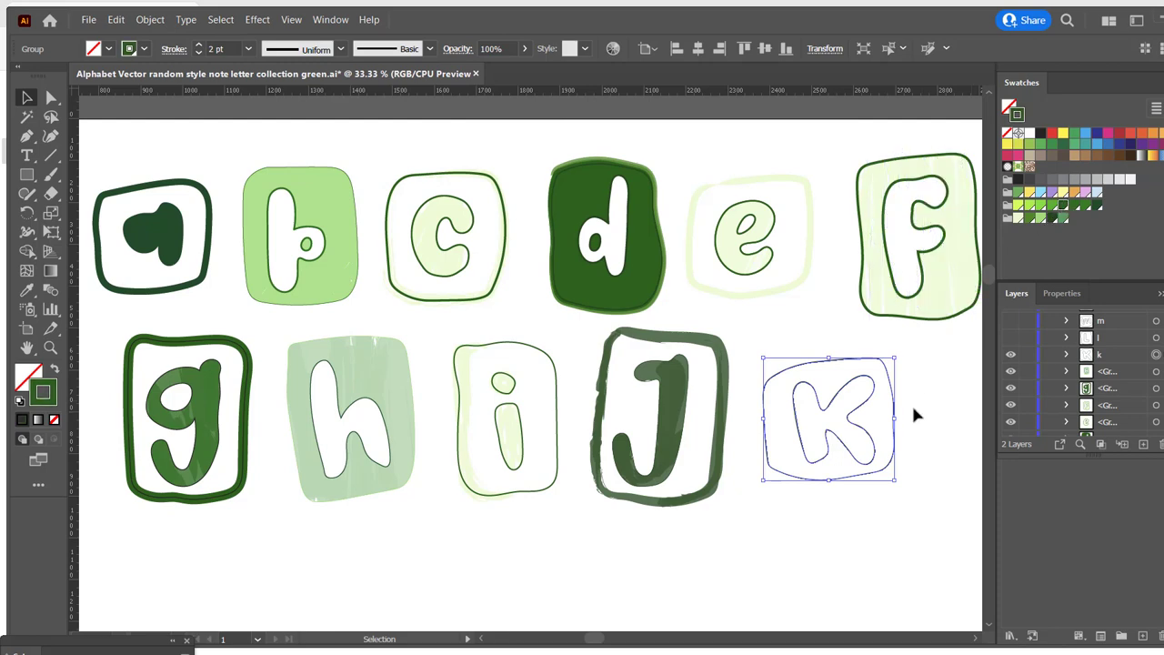
click(871, 347)
click(888, 400)
click(1068, 355)
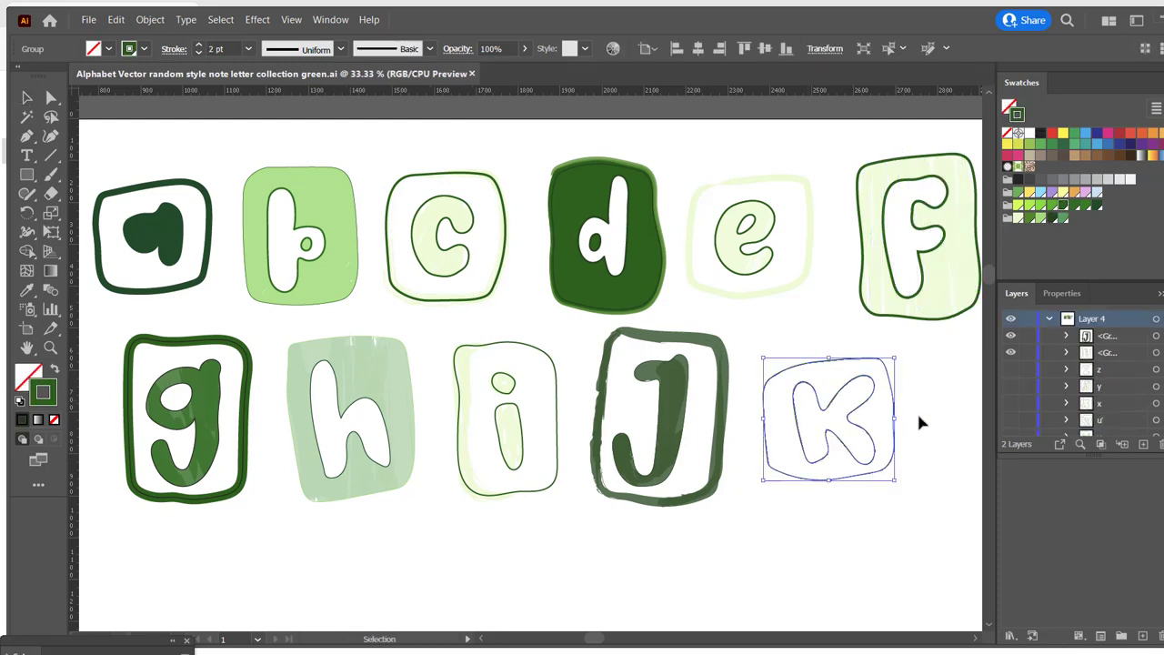
click(845, 421)
key(ctrl+z)
Step: Apply a charcoal-like textured brush to the K tile's frame
click(429, 48)
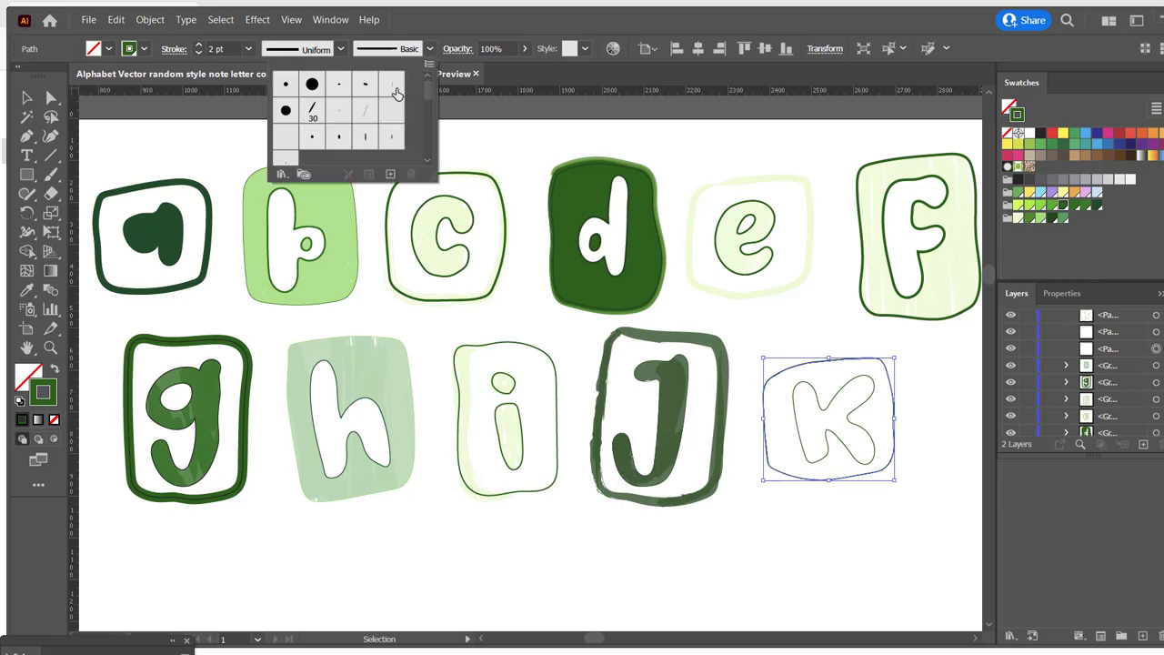
click(312, 84)
click(429, 48)
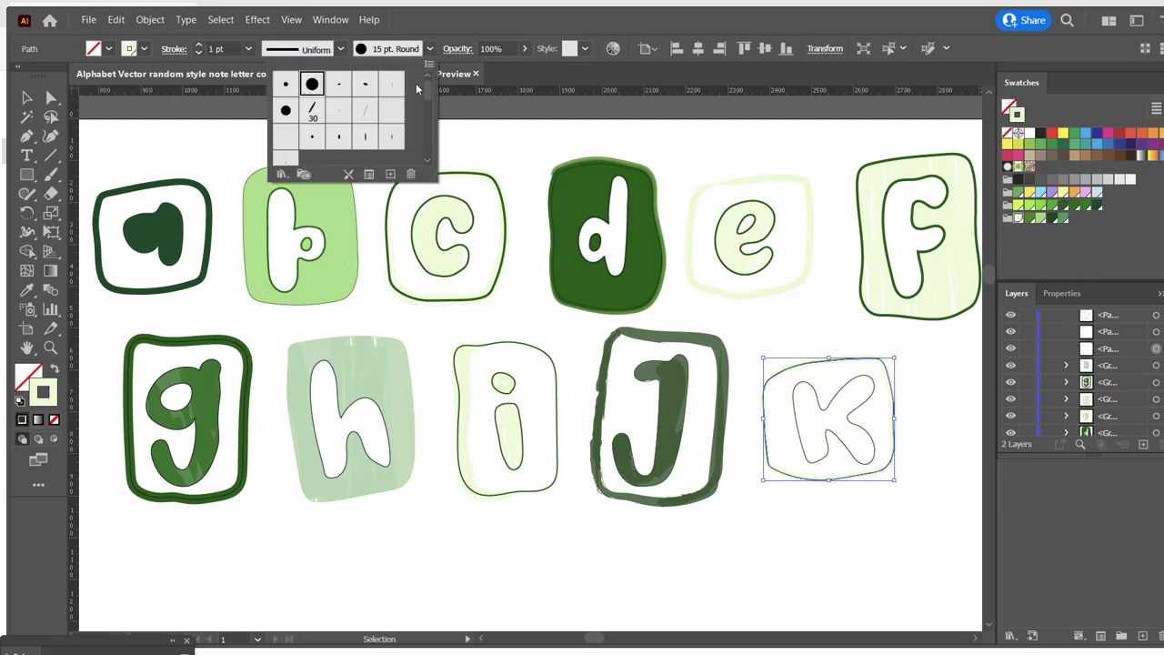
scroll(426, 98, down, 2)
scroll(426, 98, down, 2)
click(346, 113)
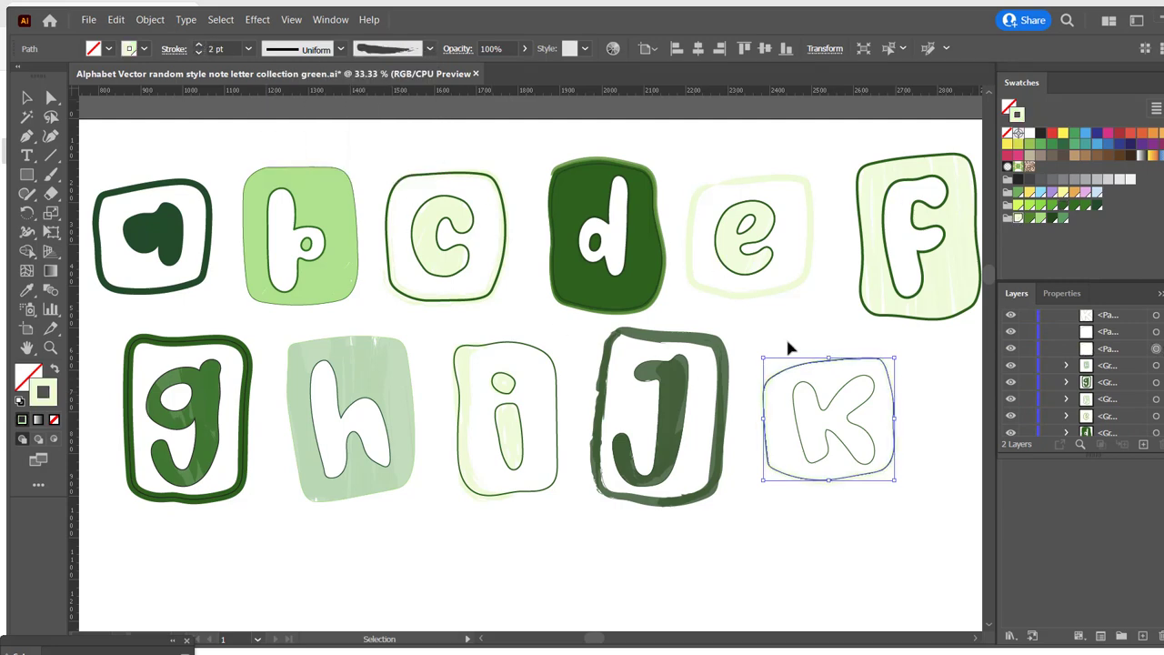
click(891, 471)
Step: Paint pale green textured strokes over the K letter at 10 pt
key(b)
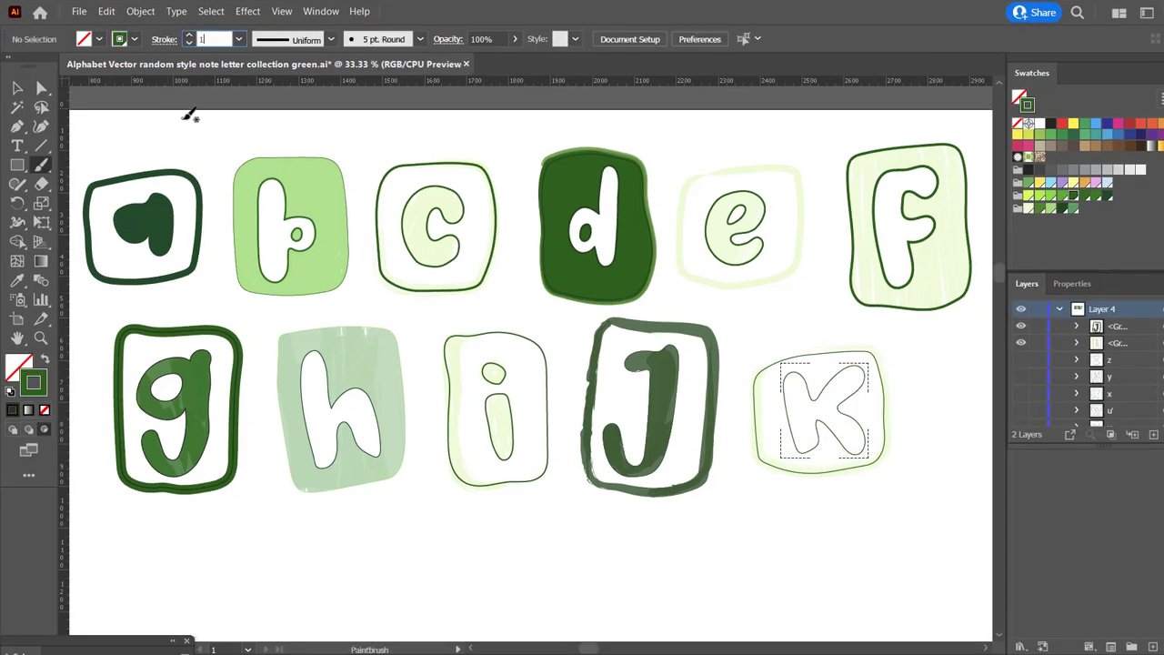
click(419, 39)
scroll(345, 109, down, 2)
click(346, 104)
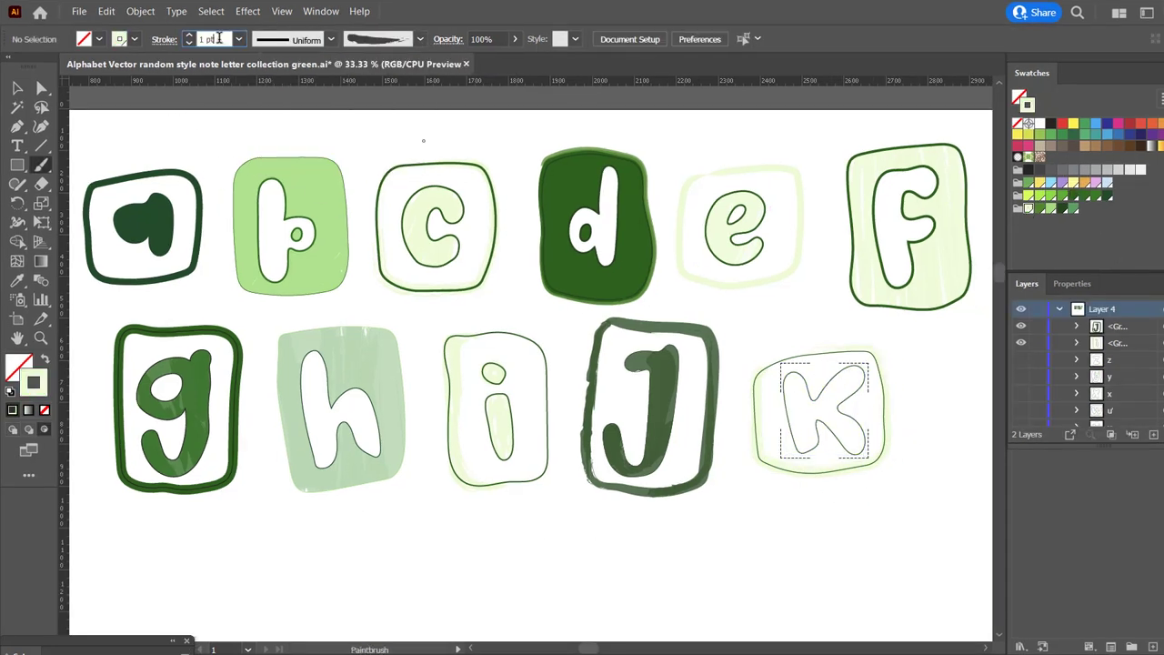
text(10)
key(Return)
drag(797, 384, 846, 406)
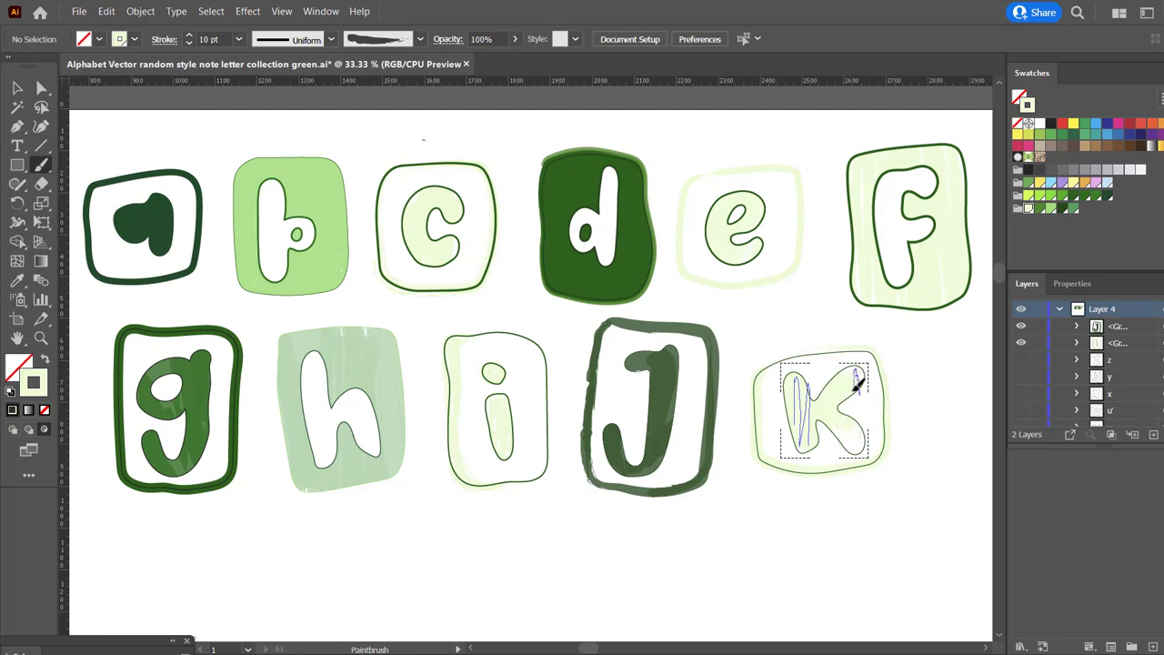
Step: Finish the K strokes and select the whole K tile
key(v)
click(829, 510)
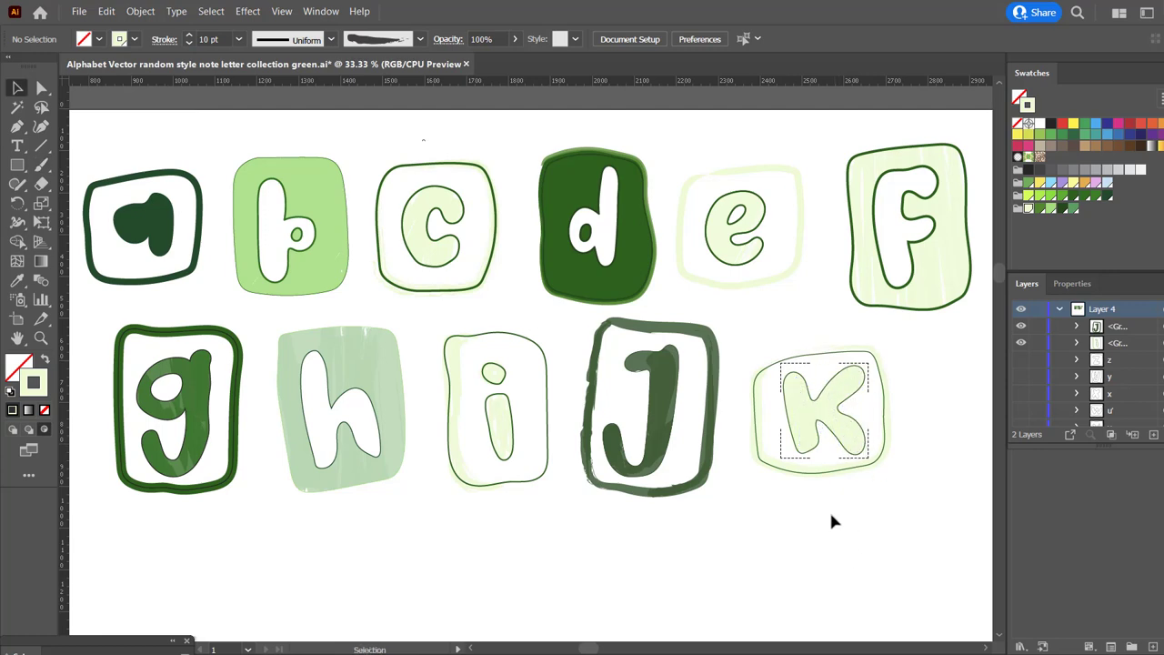
double_click(881, 498)
key(Escape)
drag(971, 403, 827, 487)
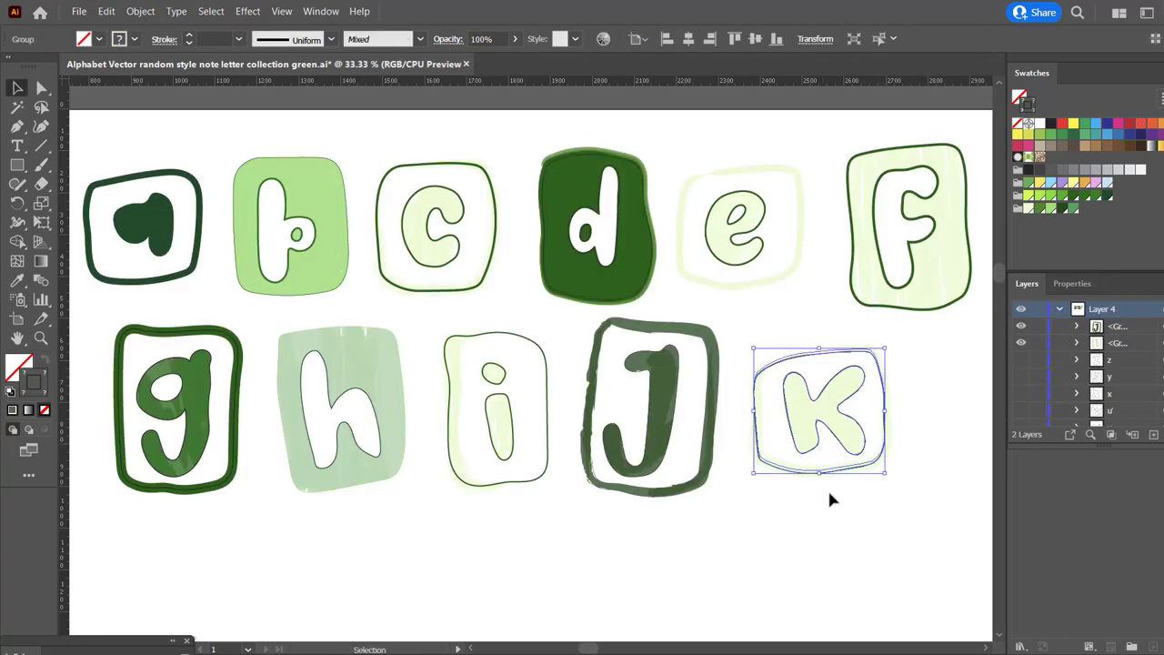
Step: Give the L frame a 15 pt Round brush at 0.5 pt in green
scroll(537, 531, right, 5)
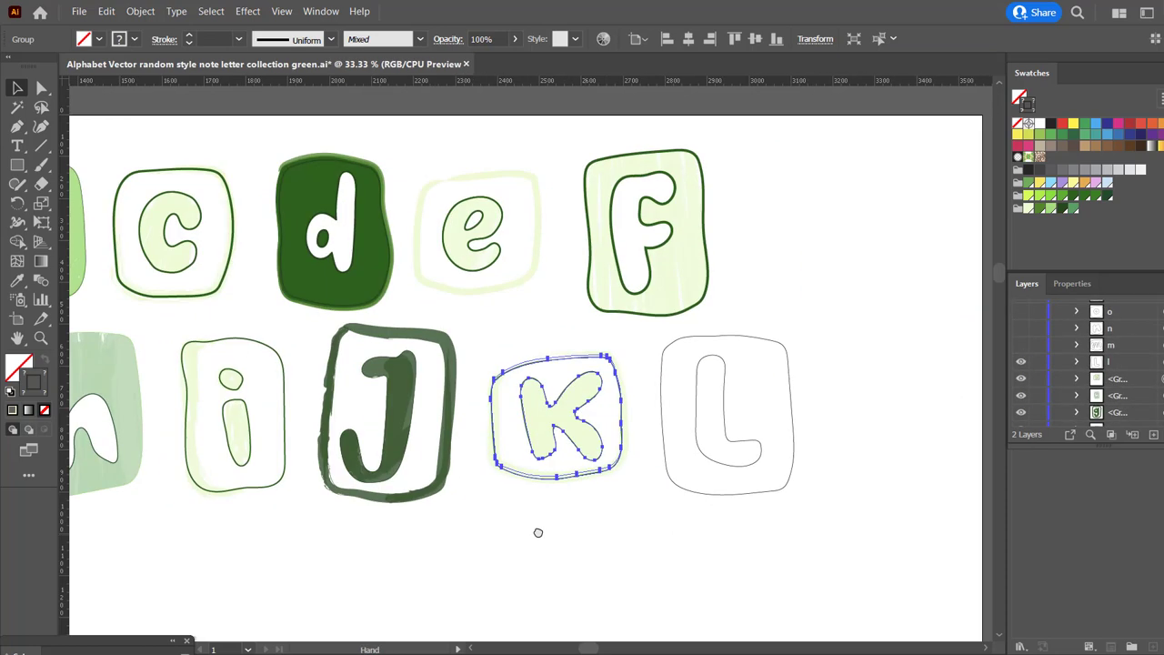
click(537, 530)
click(717, 506)
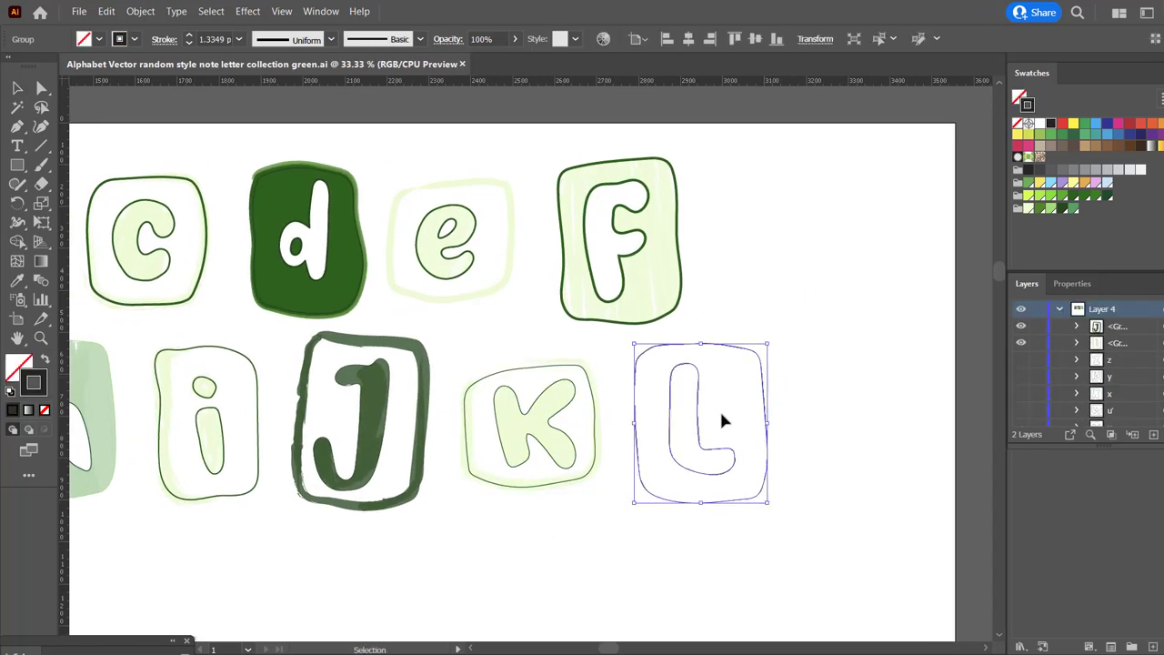
click(773, 393)
click(766, 387)
click(419, 40)
click(302, 74)
click(189, 42)
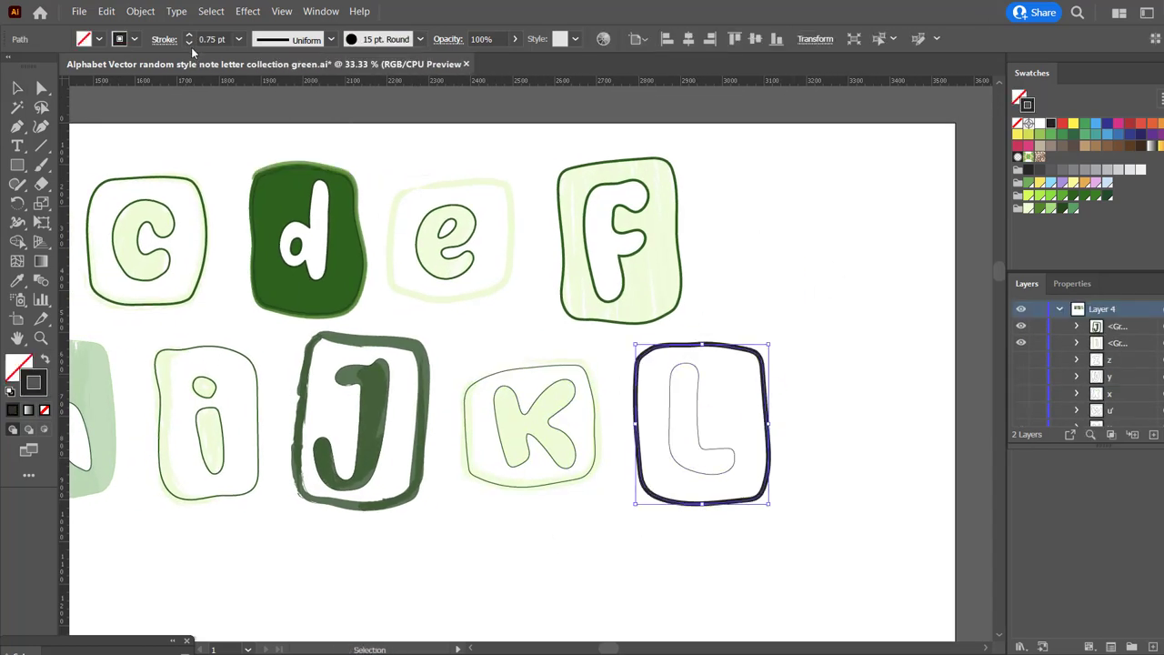
click(189, 42)
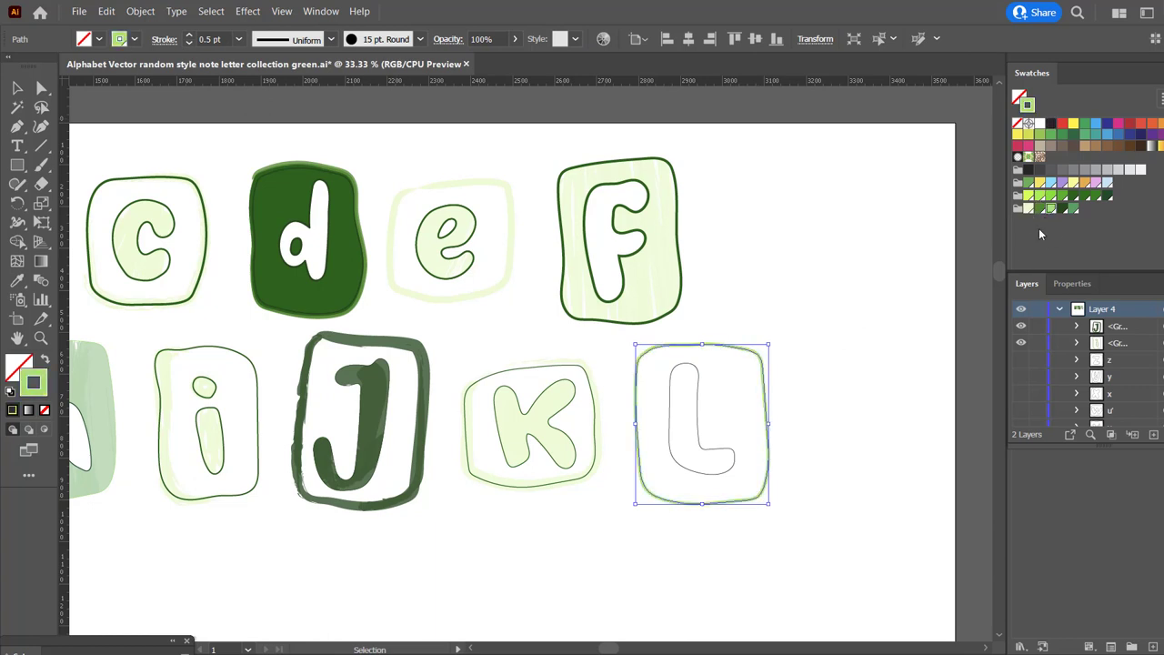
click(1074, 208)
Step: Swap the L letter's fill and stroke so it is solid green, and save
click(867, 340)
key(ctrl+s)
click(722, 468)
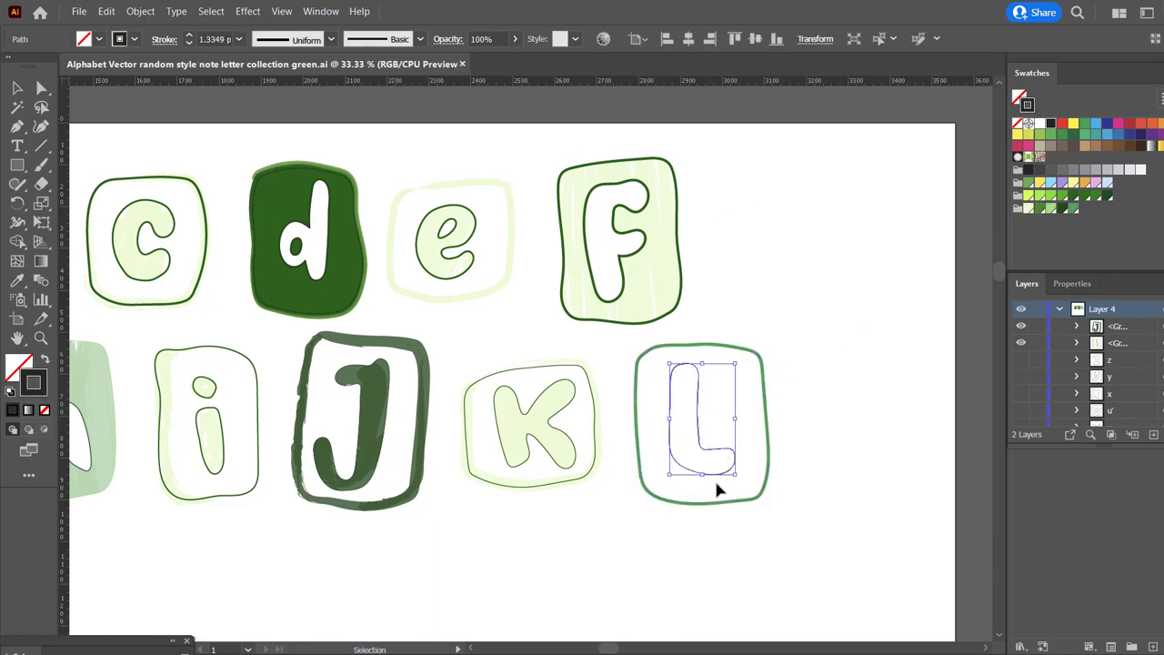
click(47, 359)
click(1074, 208)
click(727, 298)
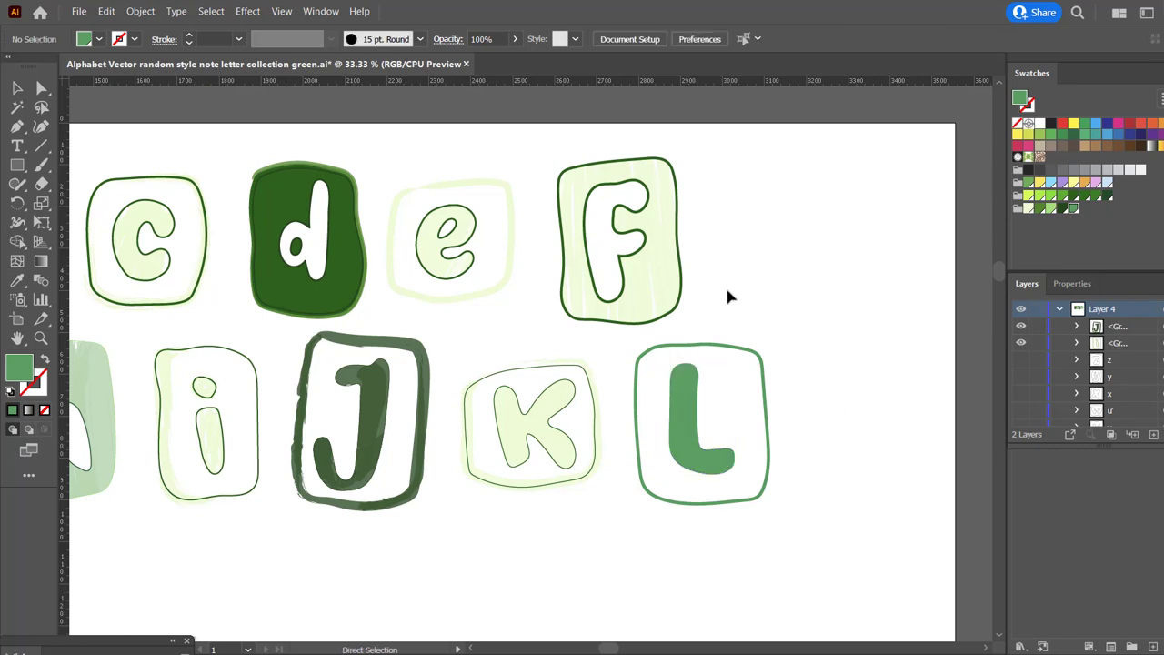
click(676, 502)
click(783, 455)
key(ctrl+s)
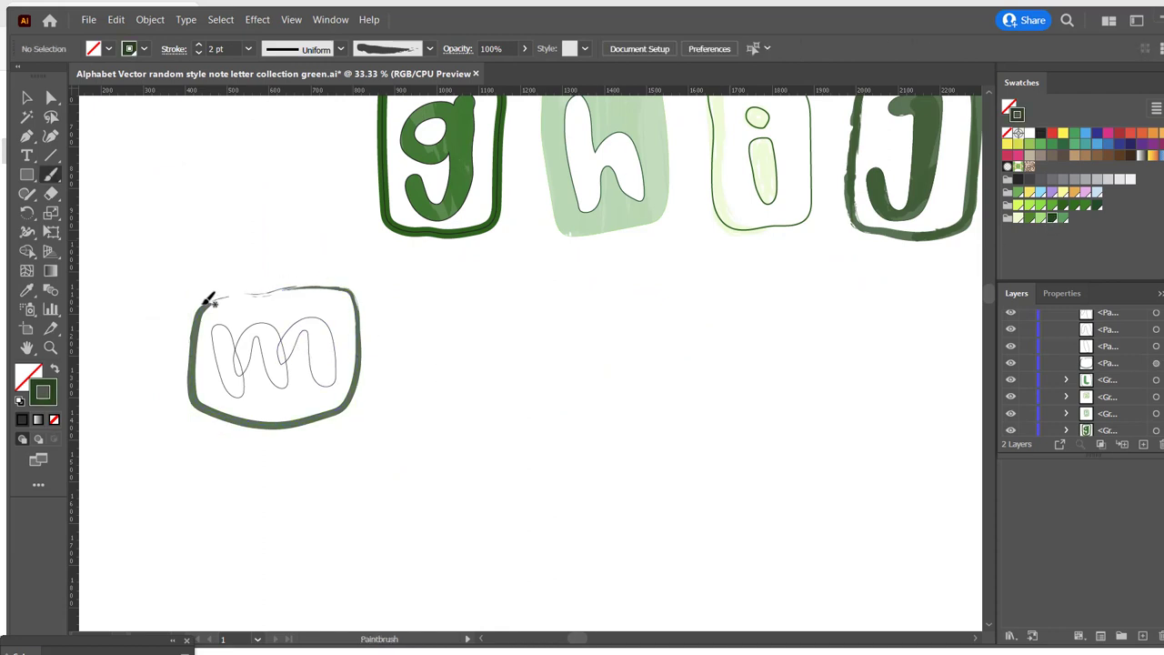
Step: Paint the remaining textured green border edges of the m tile
drag(205, 303, 198, 303)
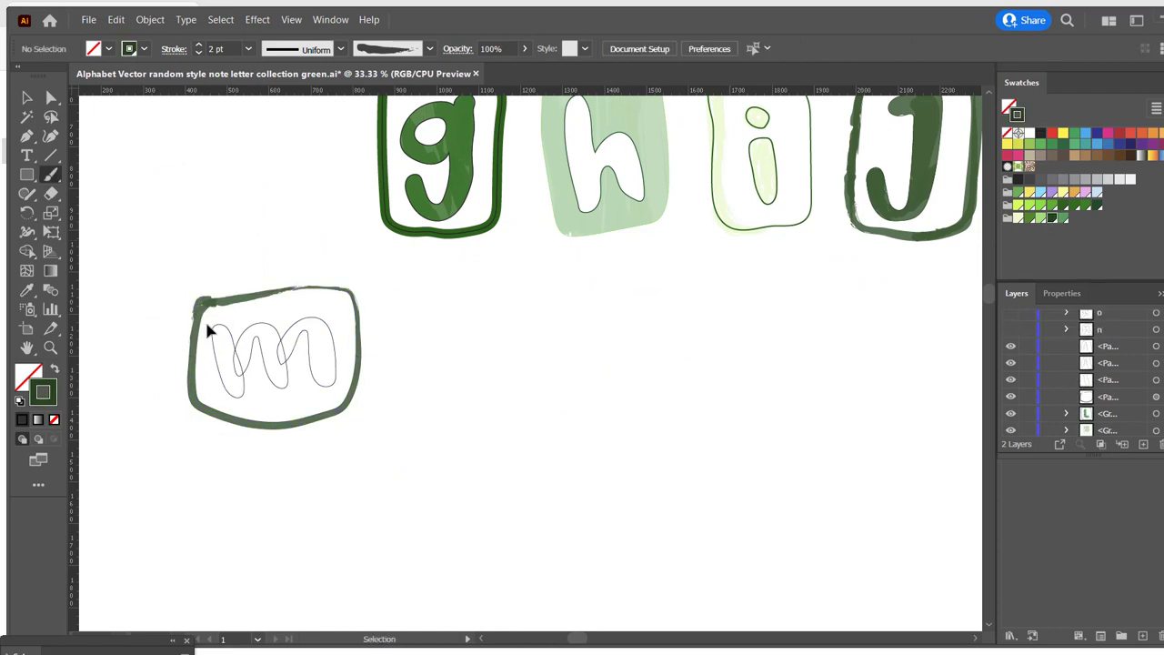
drag(256, 288, 210, 293)
mouse_move(337, 405)
mouse_down()
mouse_move(372, 391)
mouse_move(364, 373)
mouse_move(309, 422)
mouse_up()
key(v)
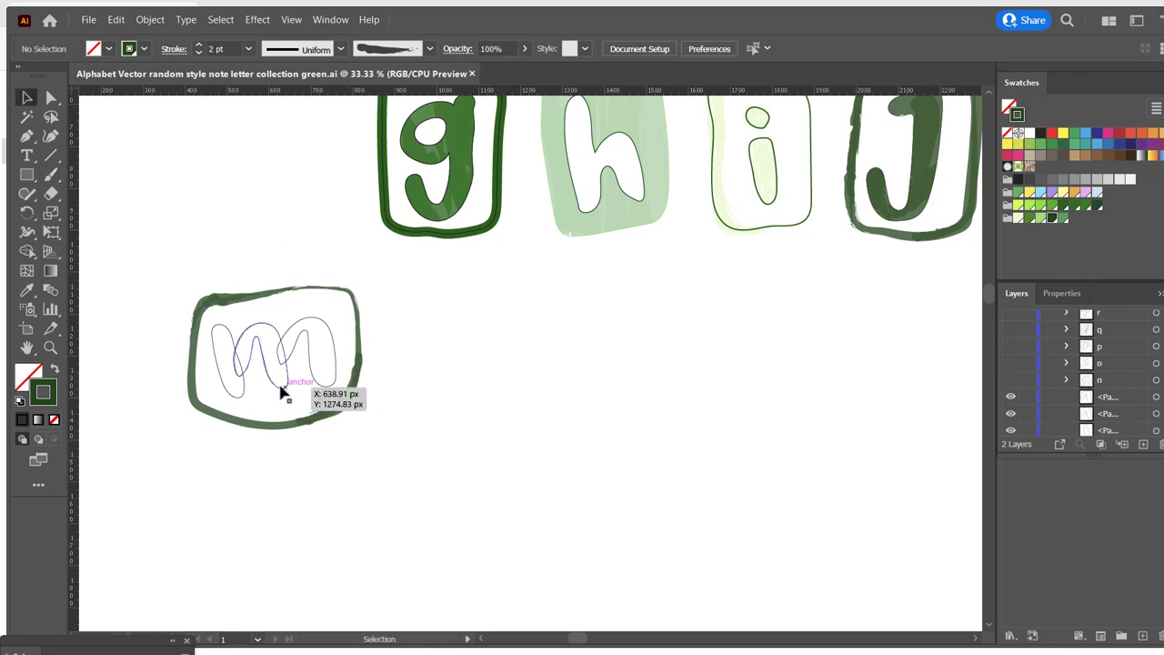
Step: Paint 10 pt dark green charcoal strokes inside the m's right hump
click(229, 338)
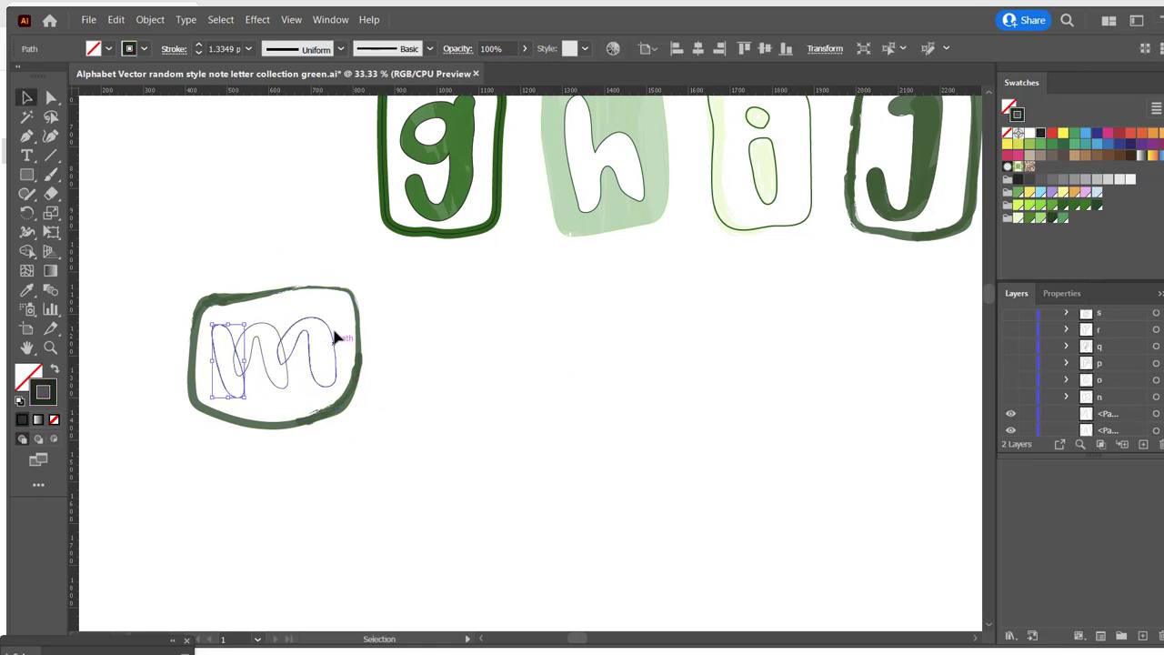
click(278, 476)
click(323, 382)
click(138, 391)
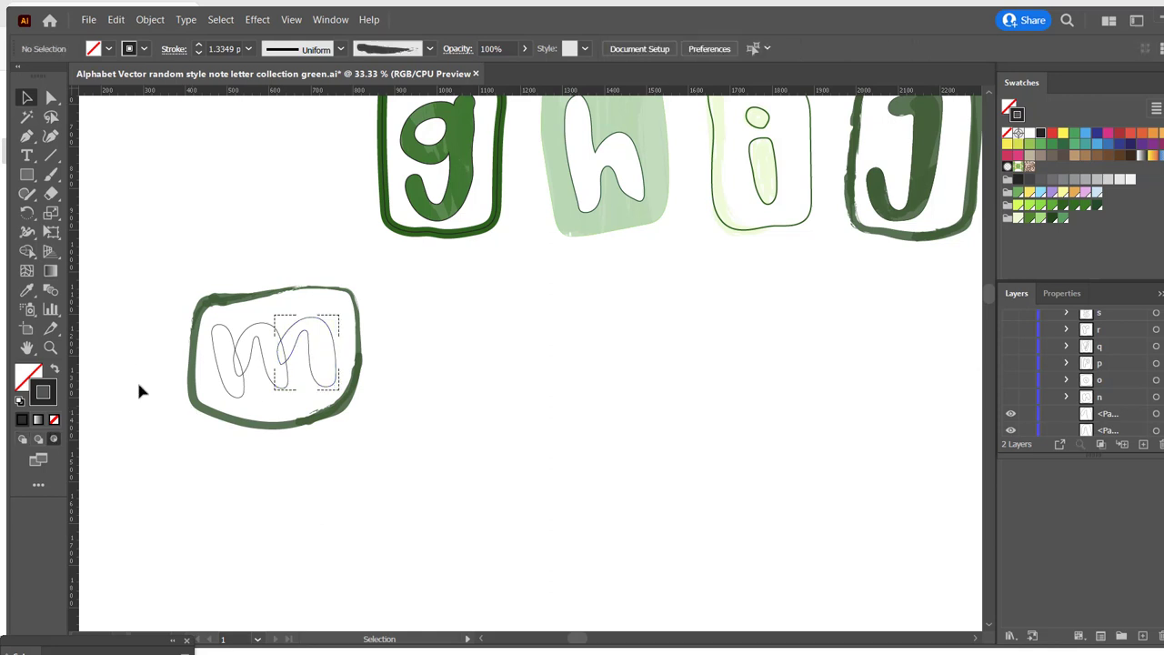
key(b)
triple_click(218, 48)
text(10)
click(1052, 218)
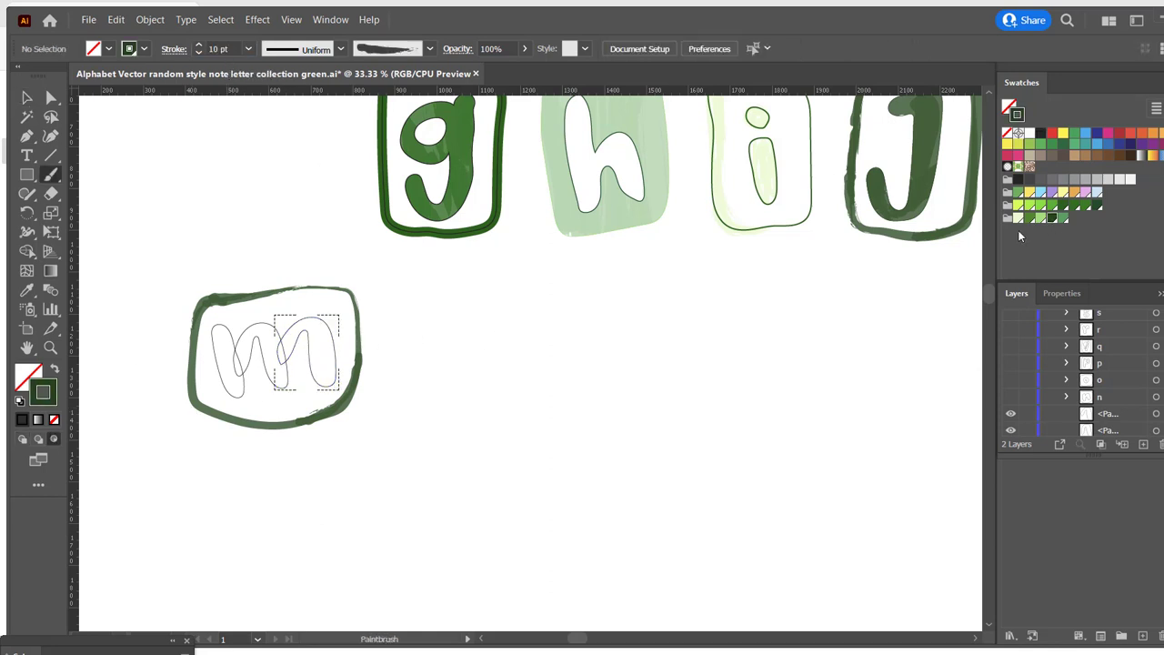
click(199, 53)
drag(286, 357, 346, 409)
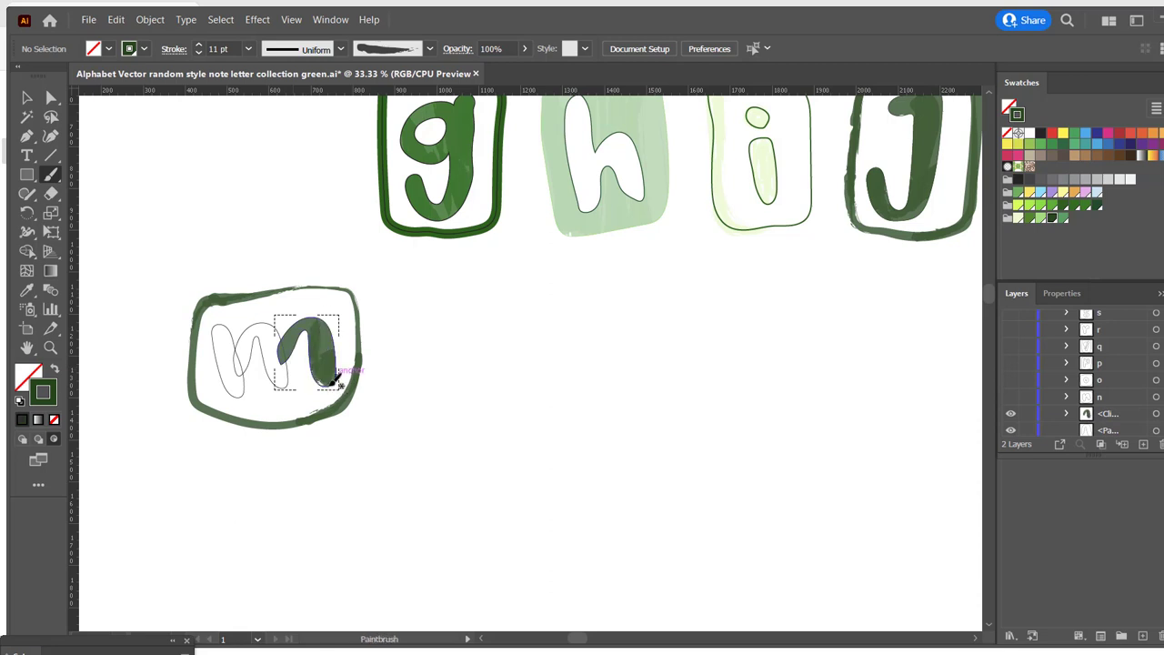
Step: Paint a dark green arch over the m's middle in isolation mode, then exit isolation
key(v)
double_click(286, 382)
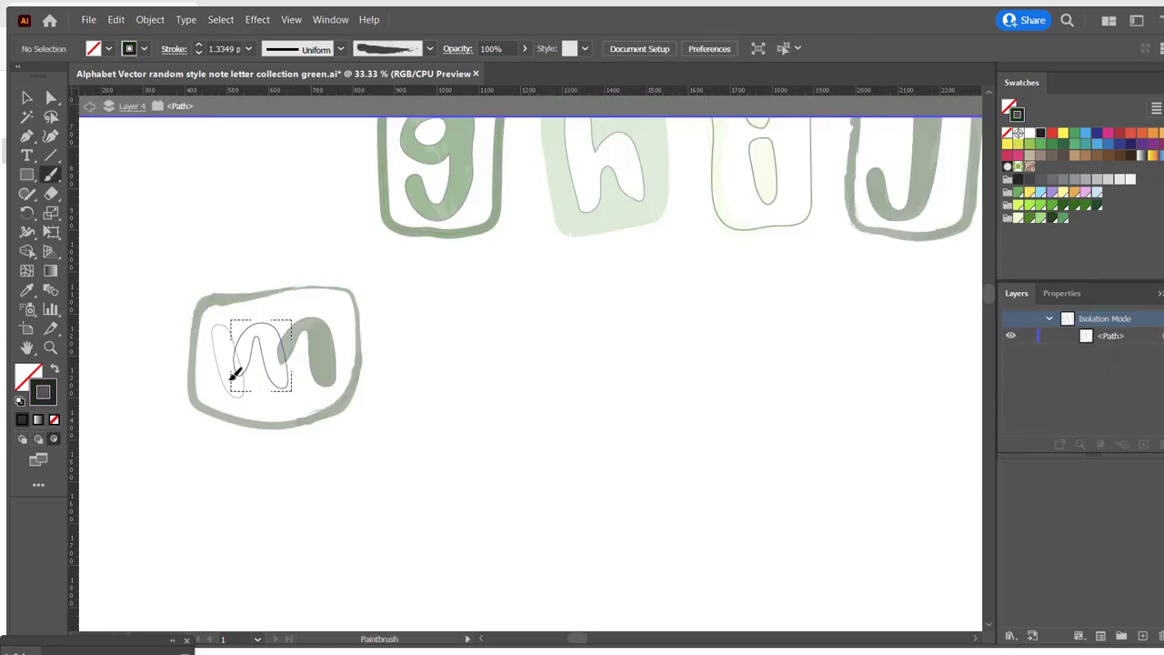
key(v)
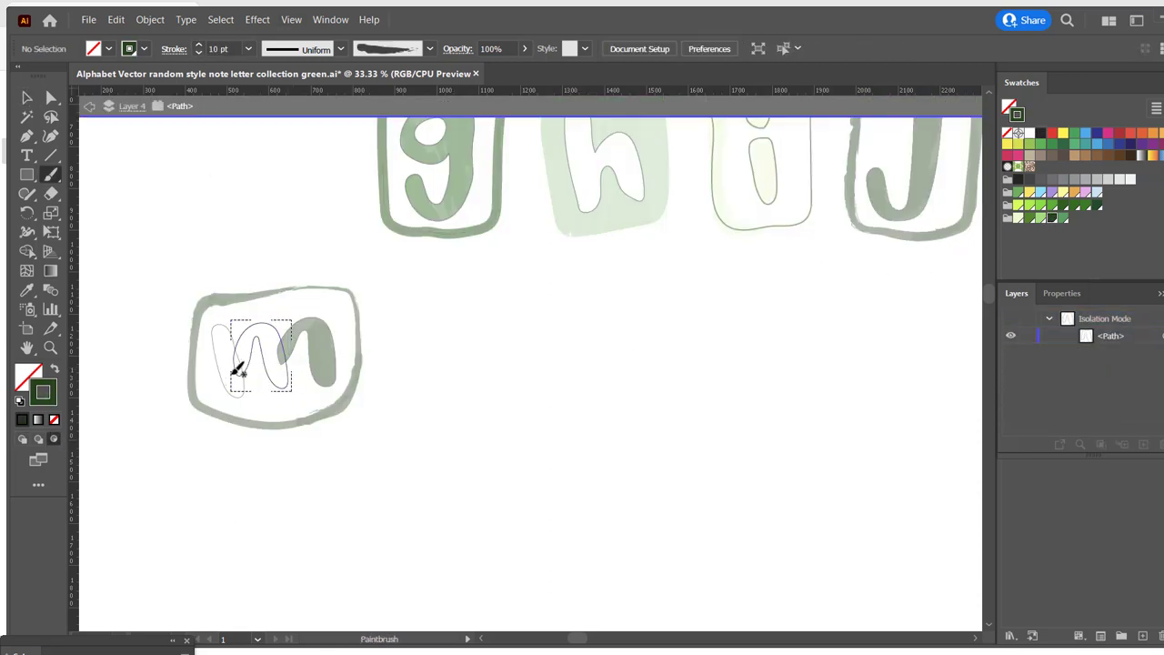
key(v)
key(Escape)
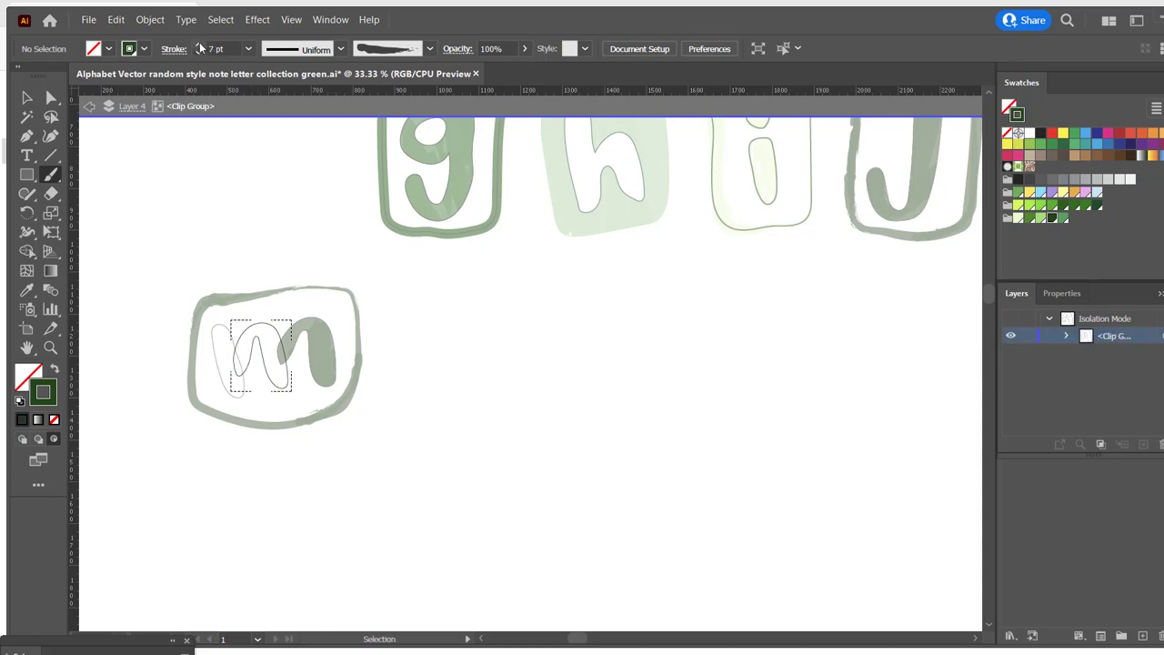
mouse_move(244, 367)
mouse_down()
mouse_move(290, 385)
mouse_move(276, 393)
mouse_move(281, 414)
mouse_up()
key(ctrl+z)
key(b)
key(ctrl+z)
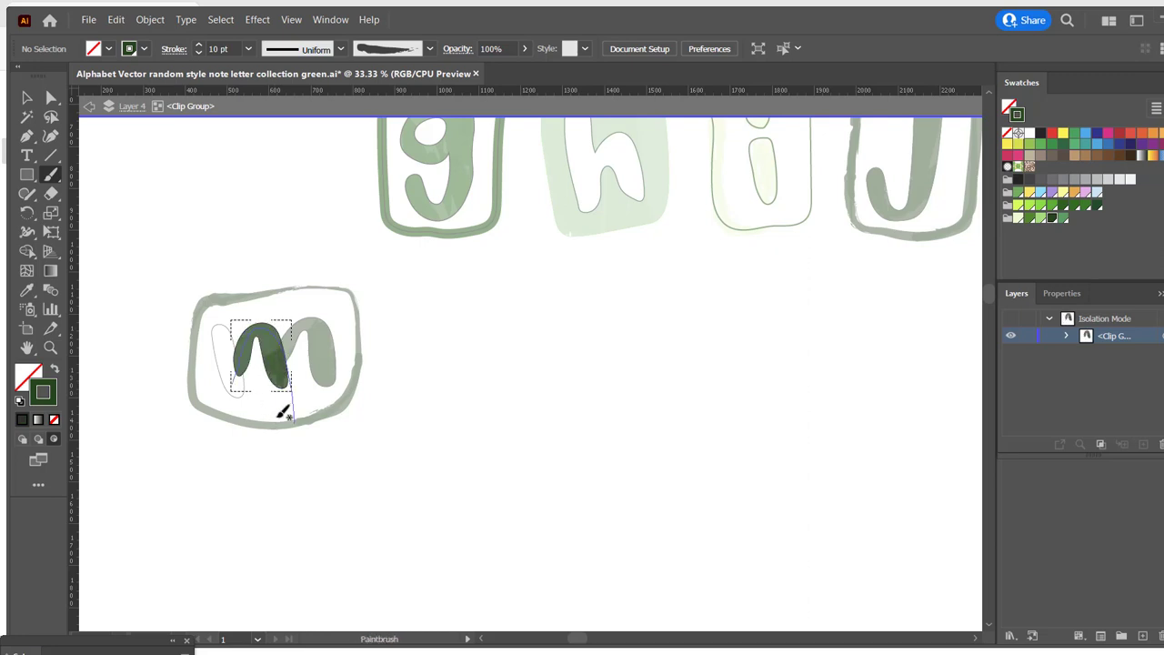
key(ctrl)
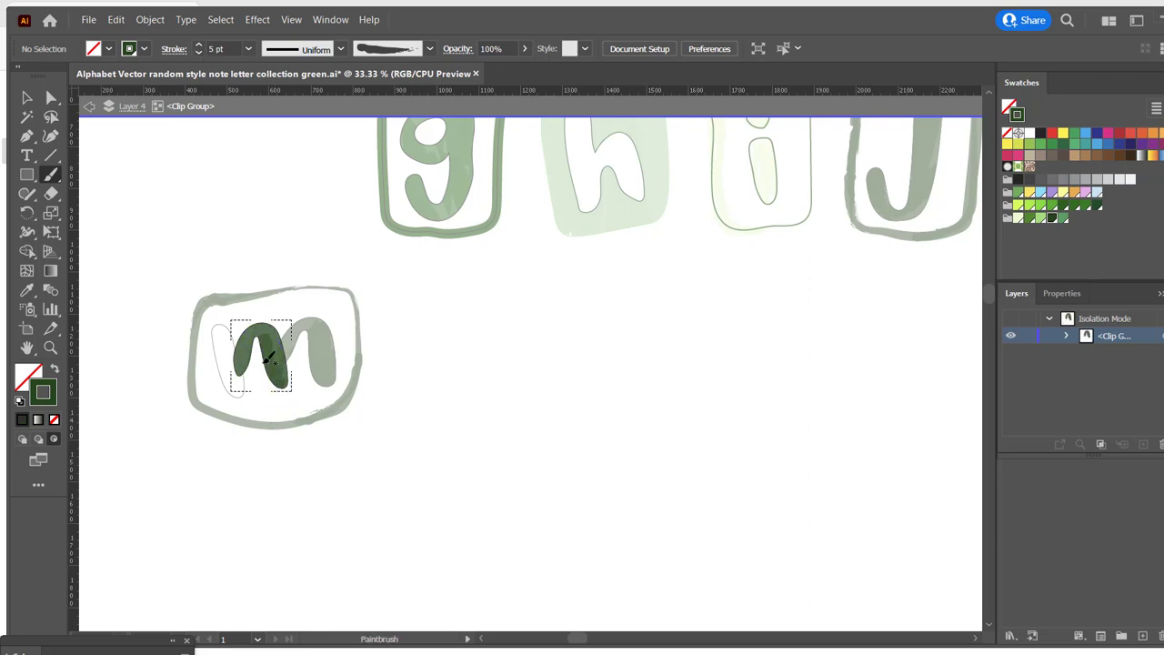
key(v)
double_click(284, 430)
Step: Brush dark green over the m's left stem
click(239, 386)
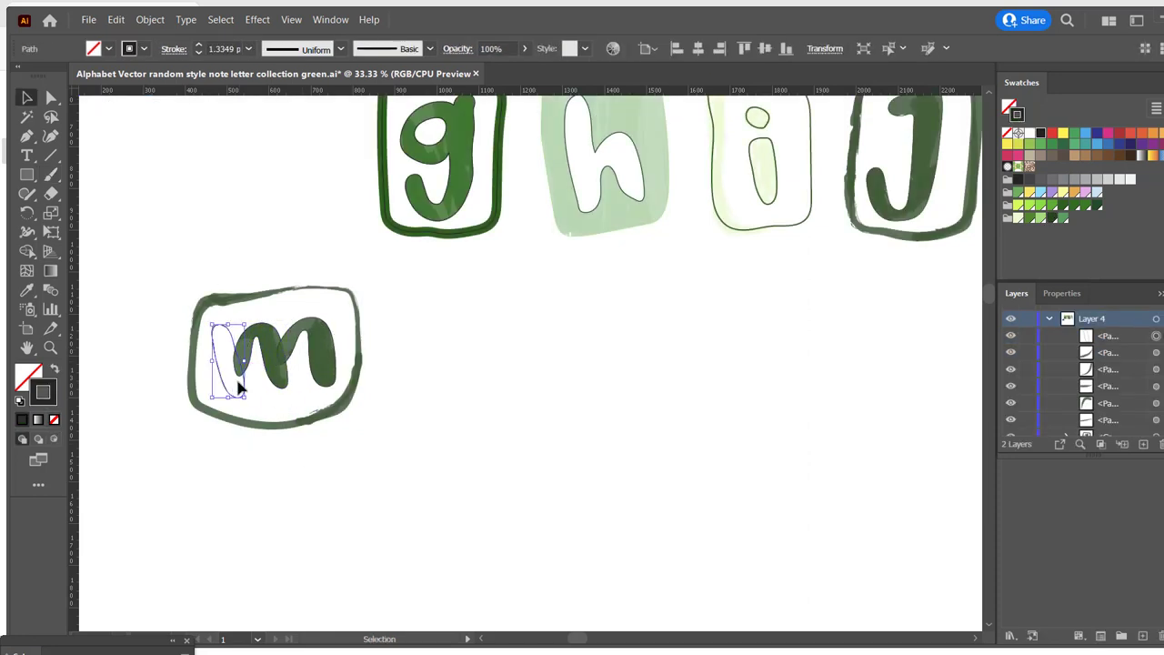
key(ctrl+shift+a)
key(b)
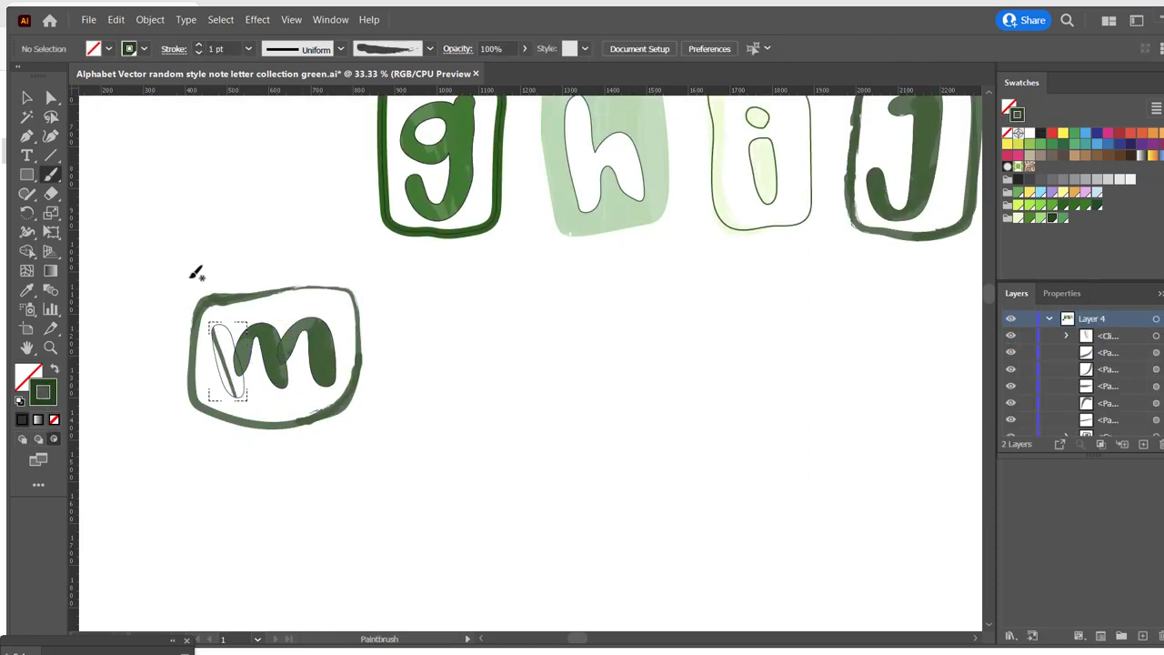
mouse_move(221, 366)
mouse_down()
mouse_move(238, 357)
mouse_move(248, 418)
mouse_up()
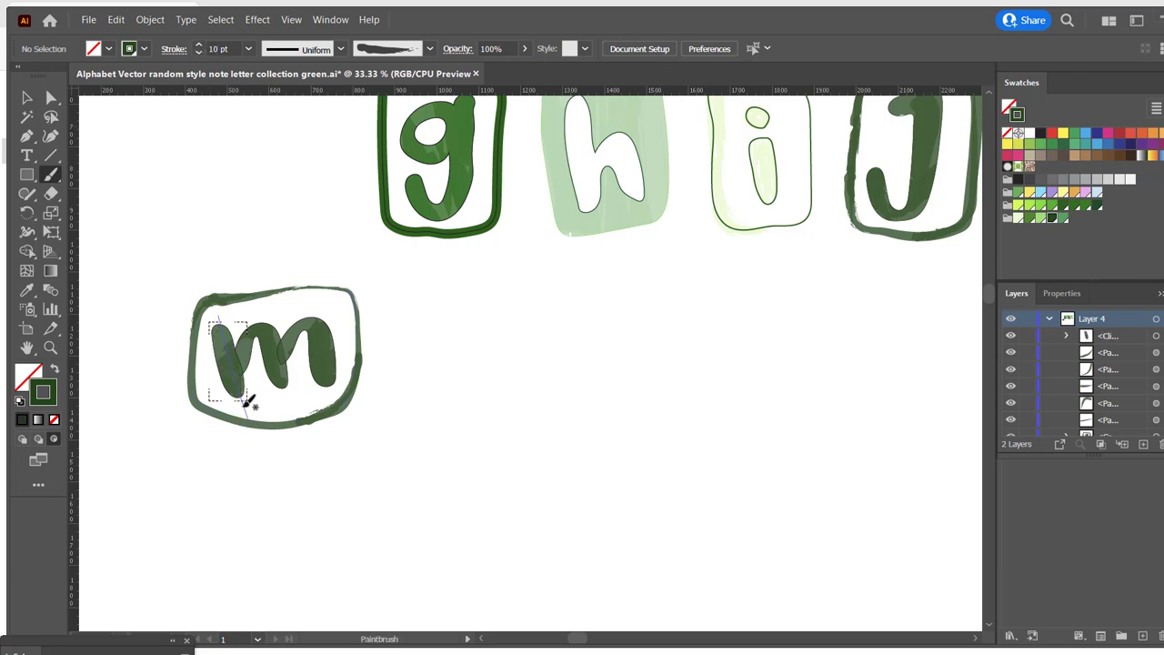
key(v)
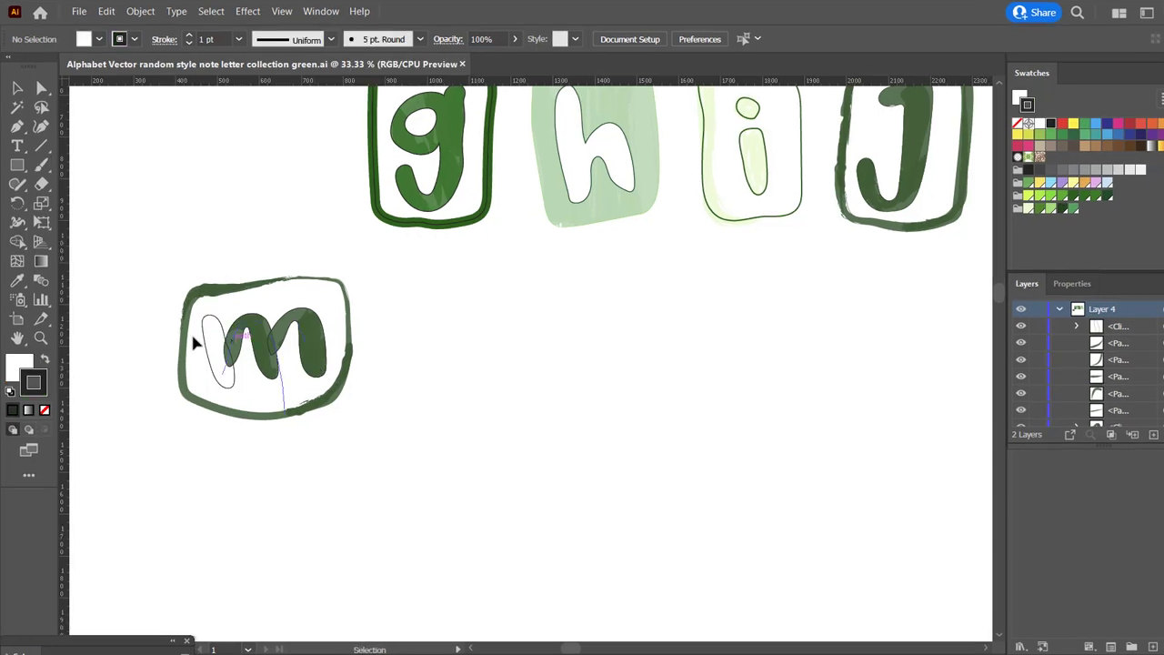
Step: Rework the left stem inside its clip group, exit isolation and save
click(232, 357)
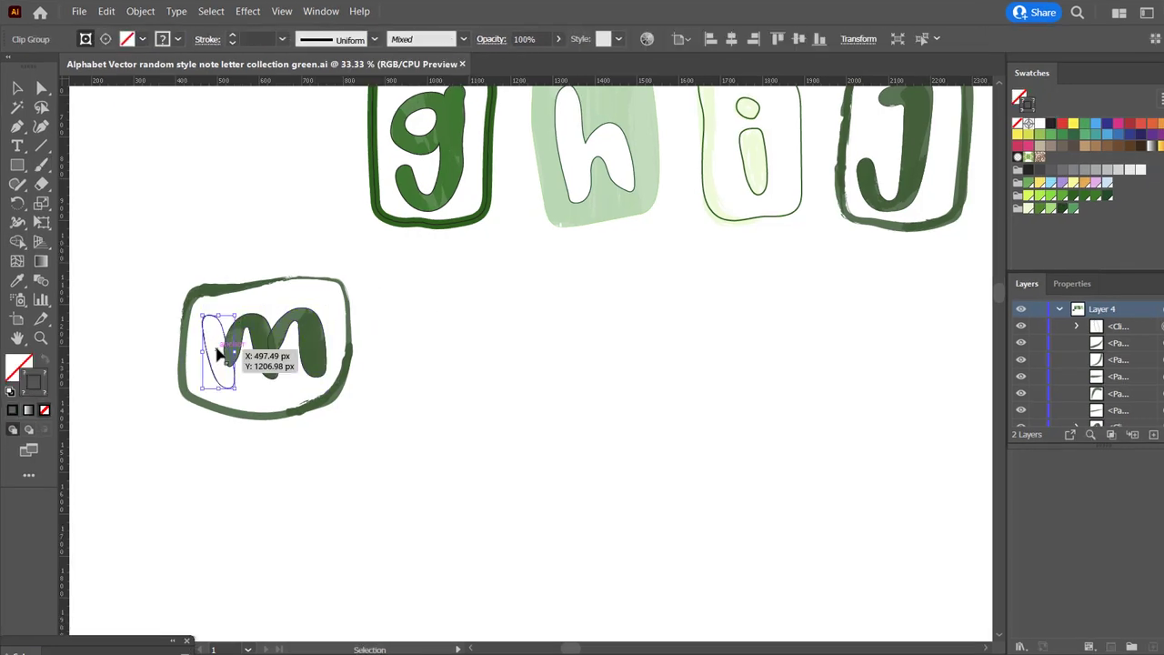
double_click(225, 355)
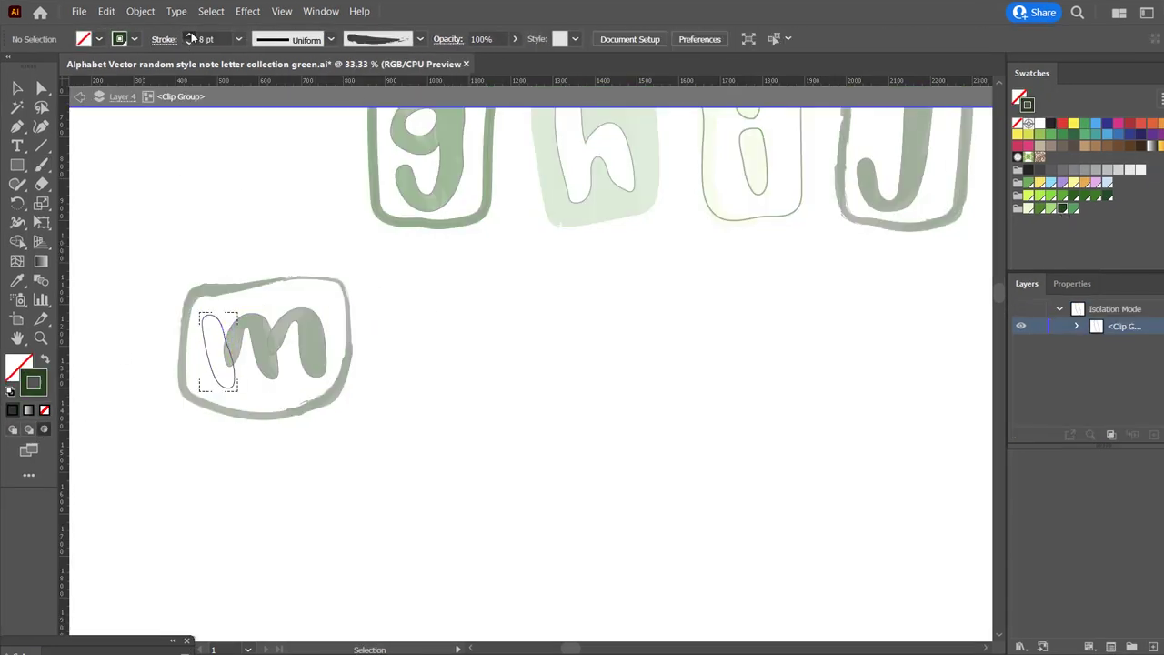
key(ctrl+z)
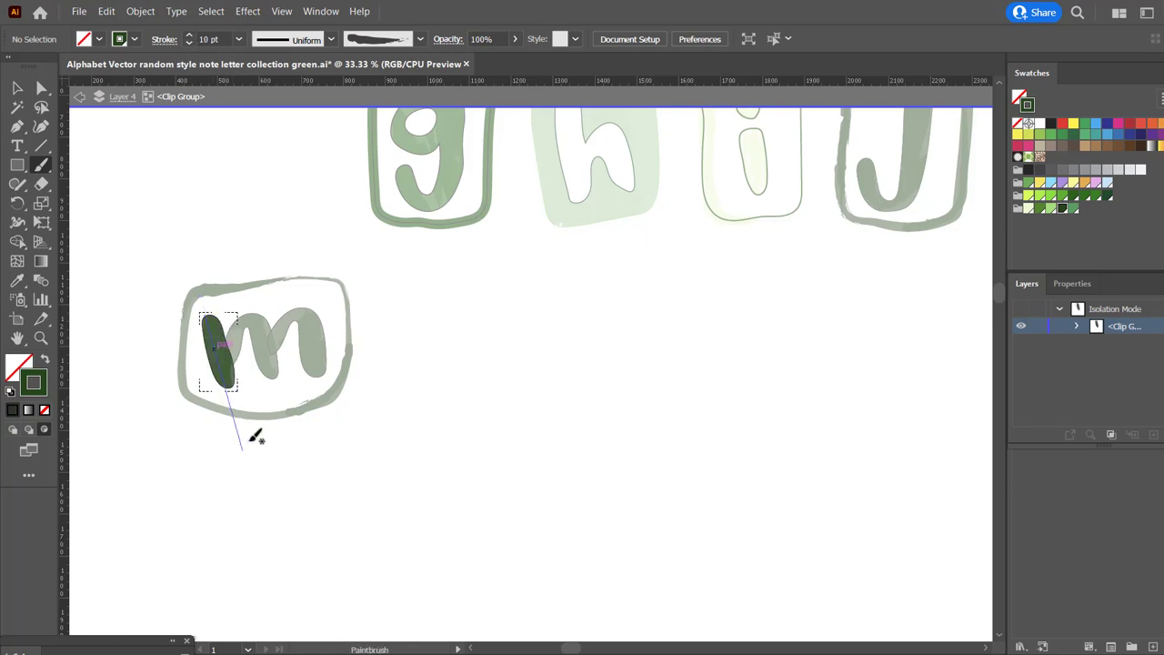
key(v)
key(Escape)
key(ctrl+s)
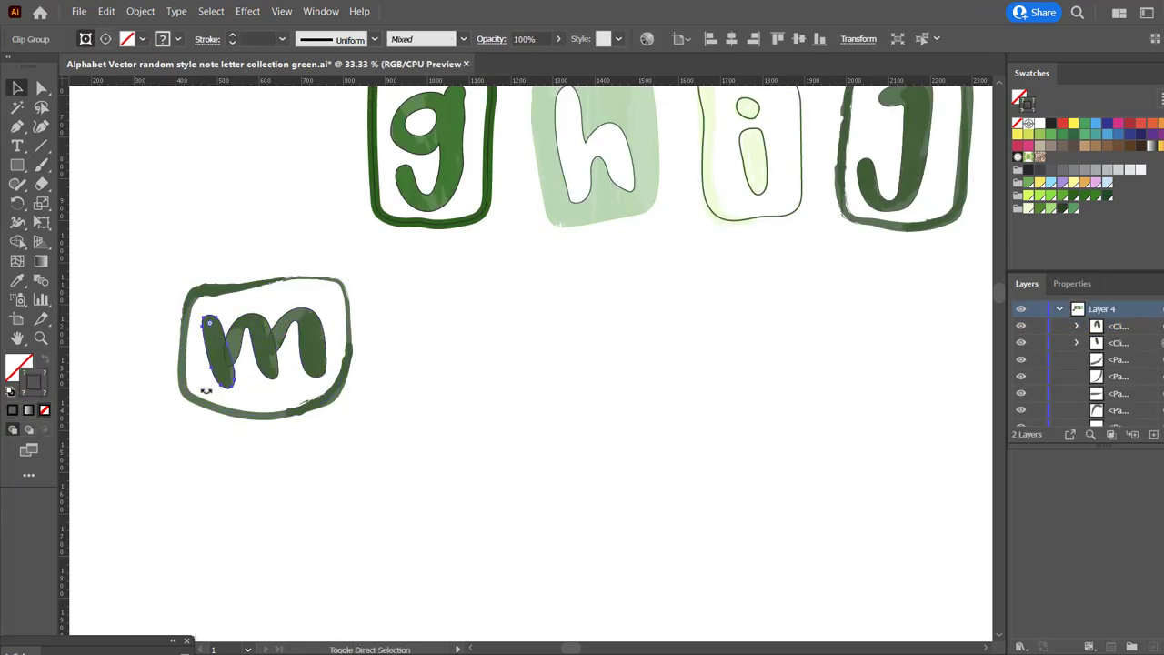
Step: Revert an accidental move of the m's right hump, keeping the green fill, and select the m tile
click(275, 339)
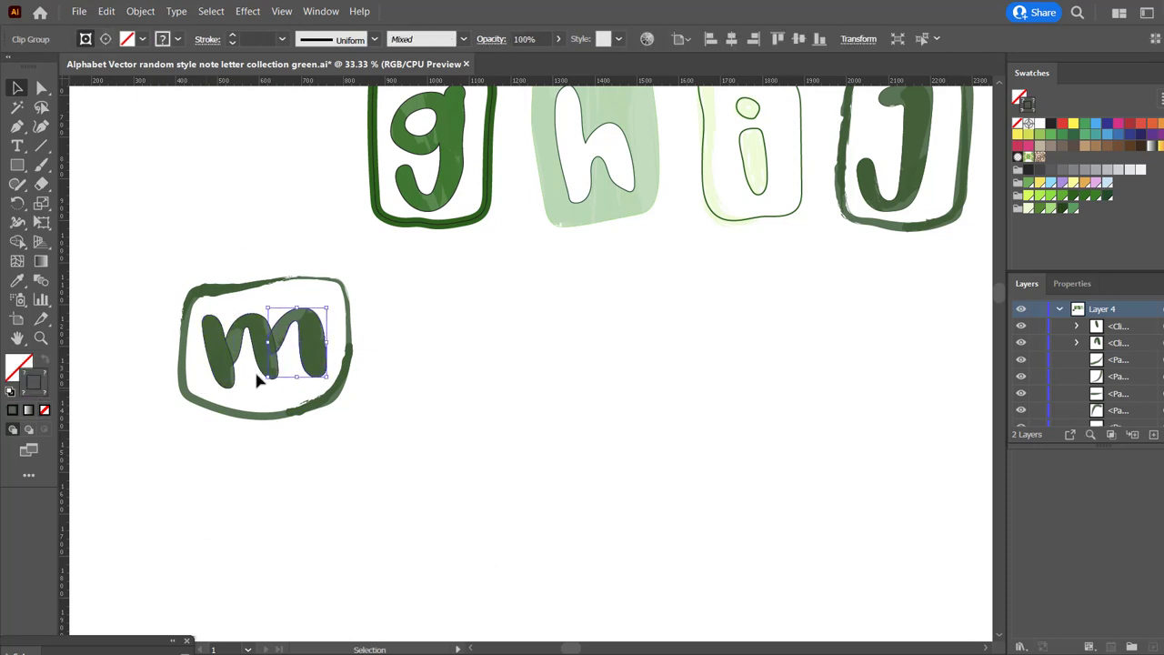
drag(300, 351, 312, 391)
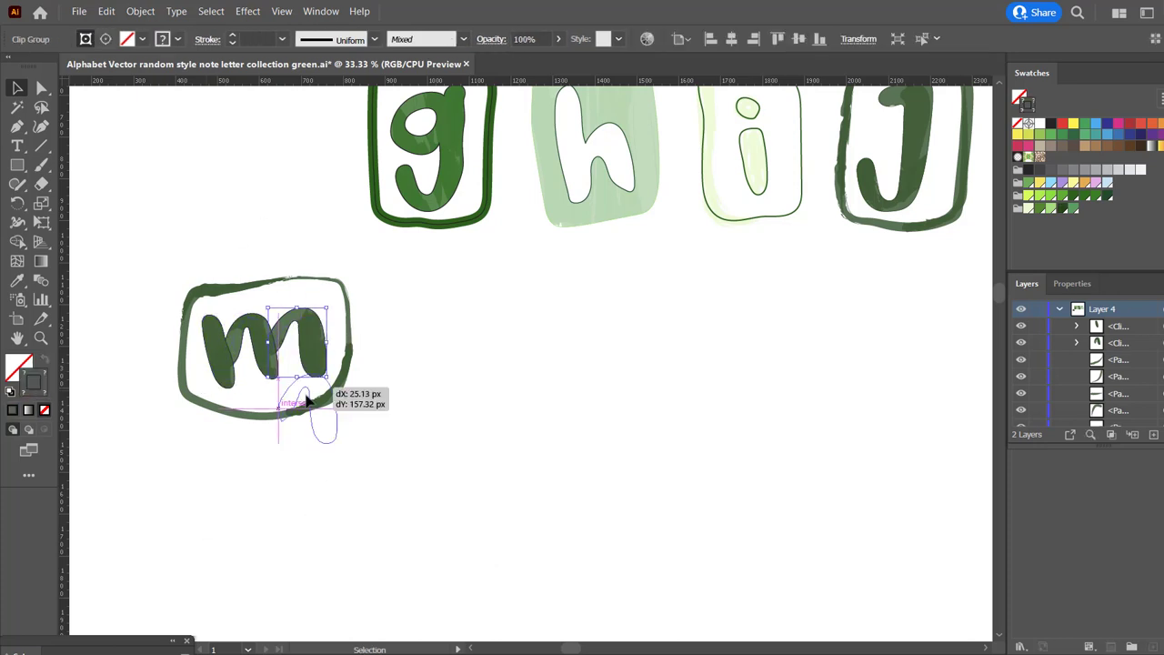
key(ctrl+z)
key(ctrl+z)
key(ctrl+shift+z)
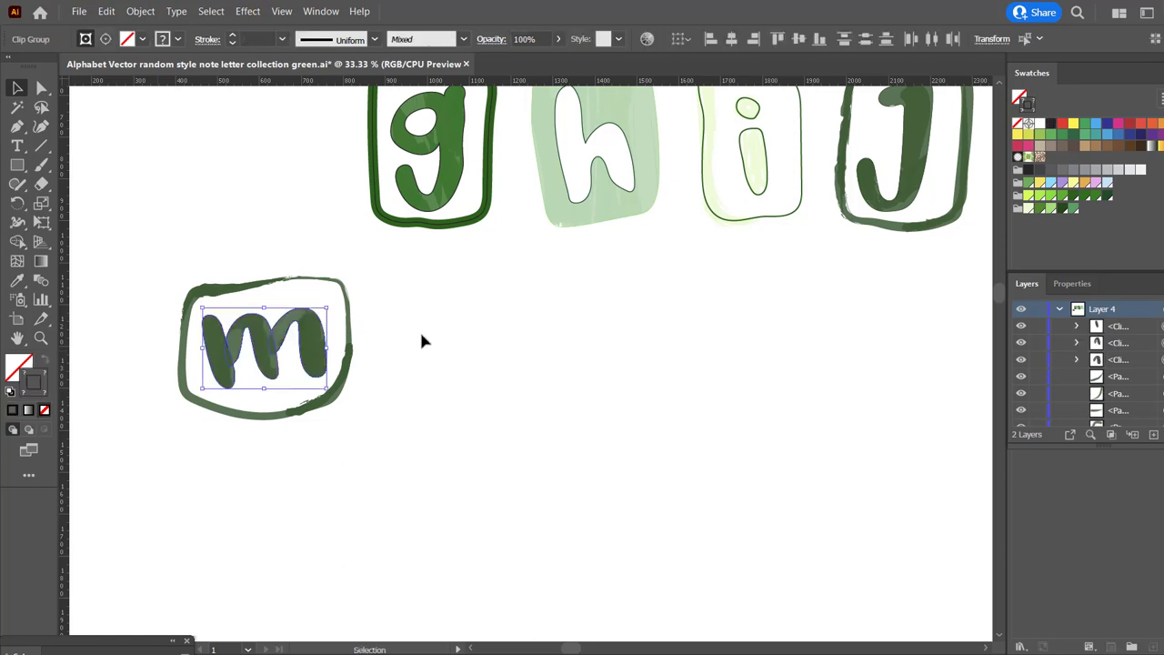
click(232, 382)
Step: Unhide the n tile and give its outline a 0.25 pt dark green stroke
click(413, 380)
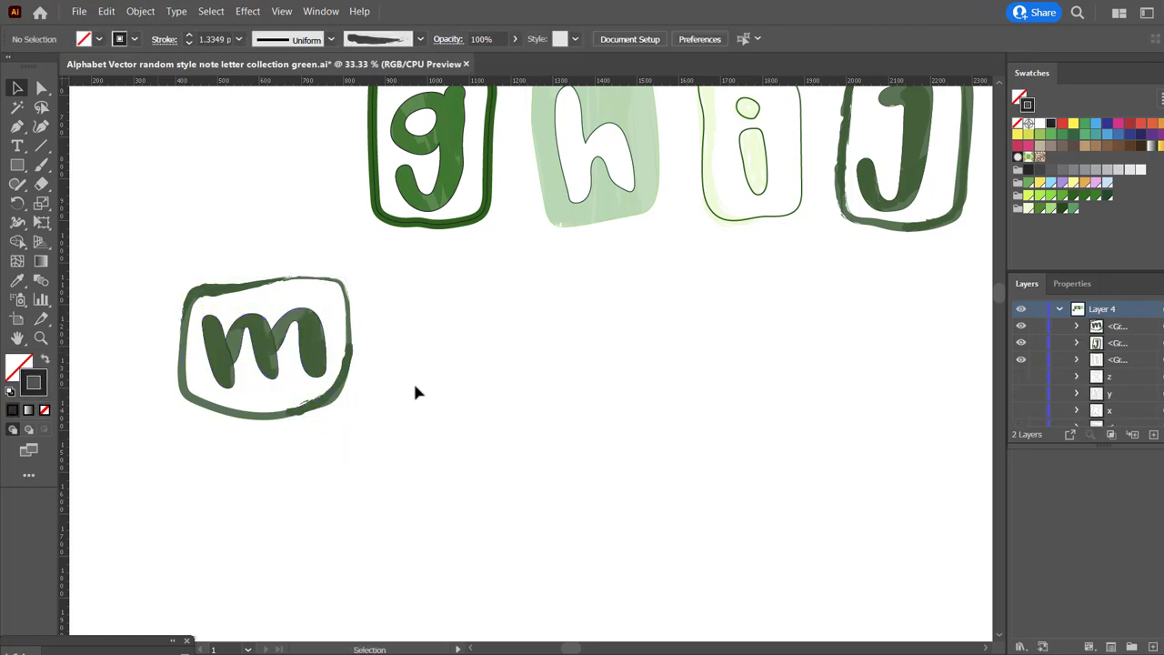
scroll(1022, 350, down, 5)
click(1021, 347)
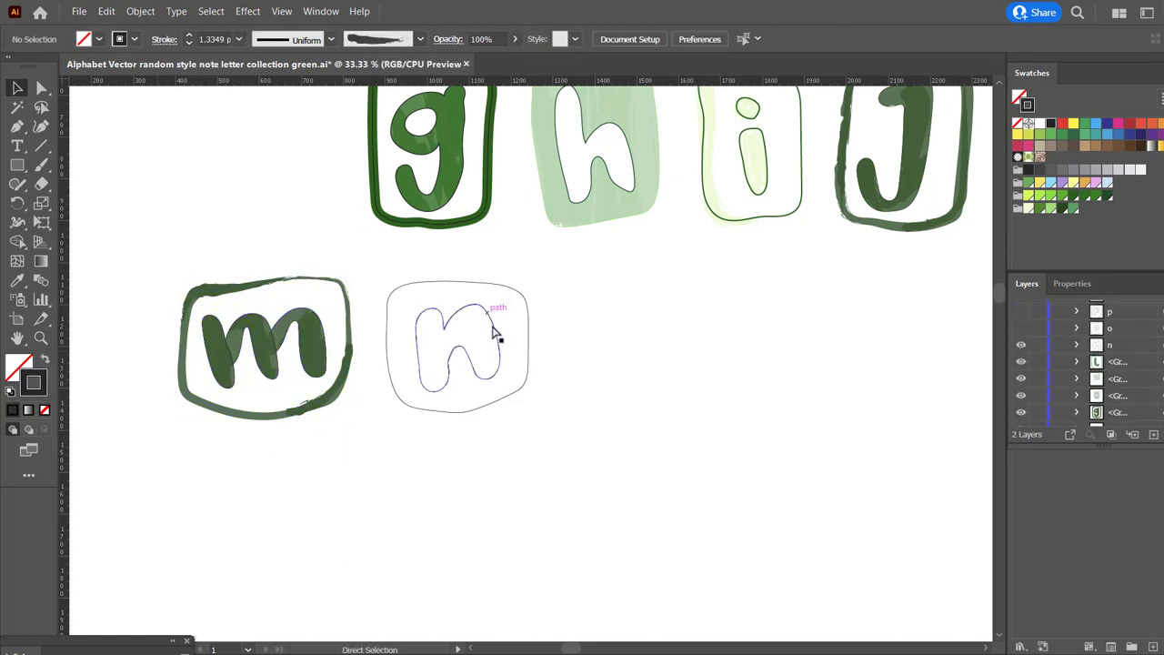
click(492, 318)
click(611, 303)
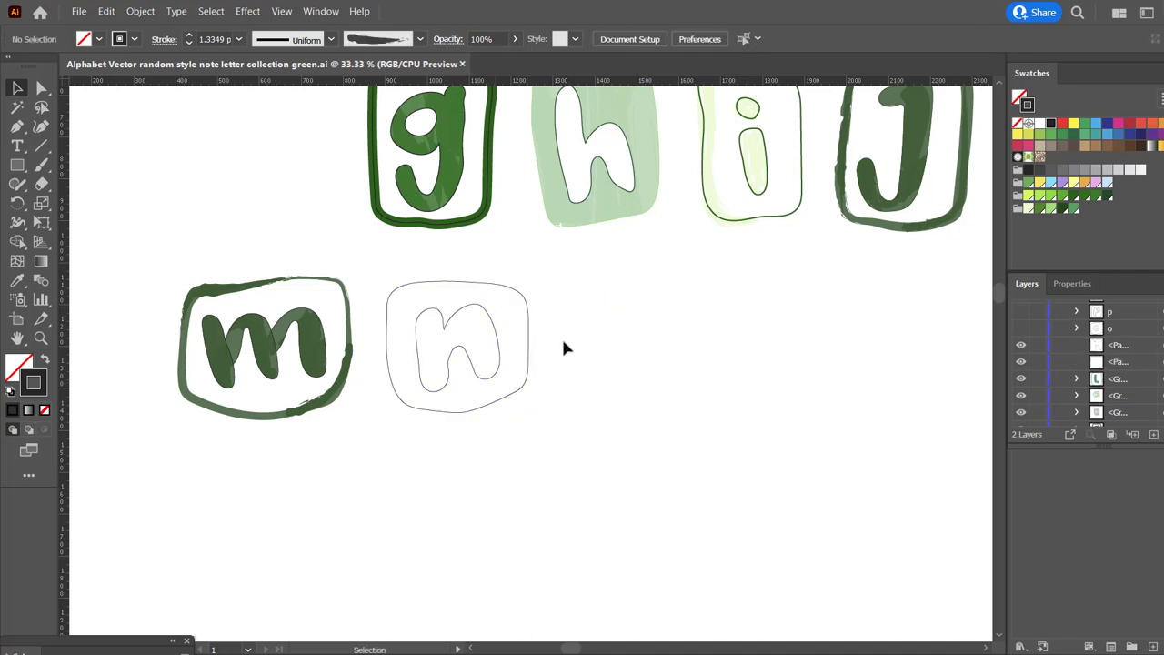
click(523, 291)
click(190, 44)
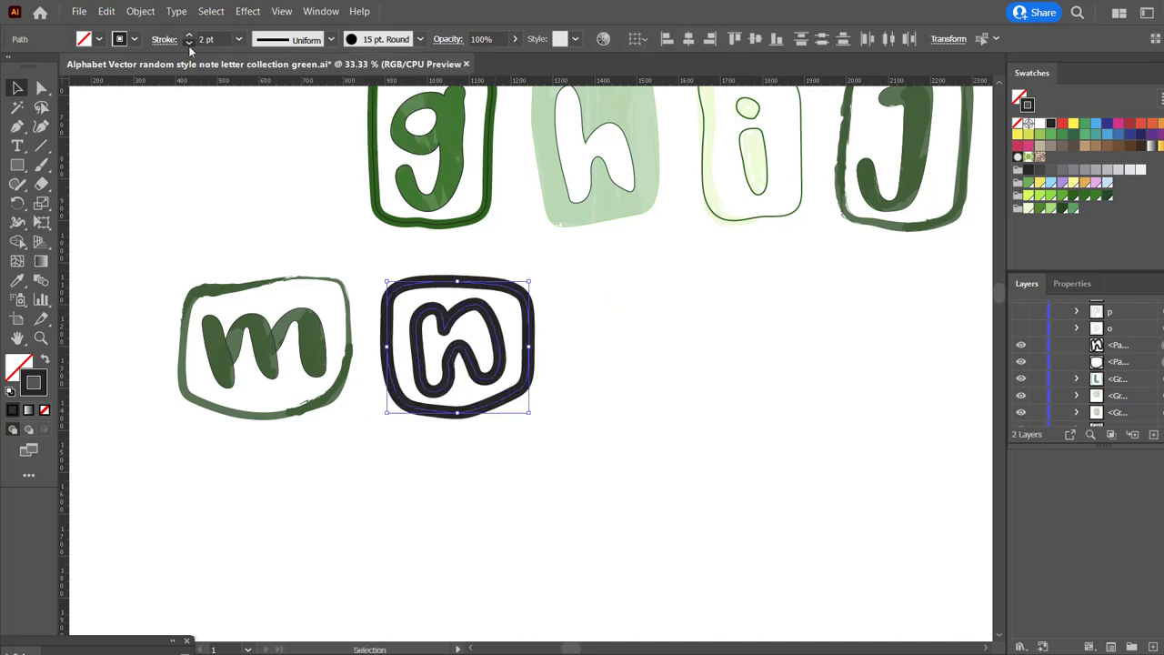
click(189, 44)
click(189, 44)
click(1062, 211)
click(613, 346)
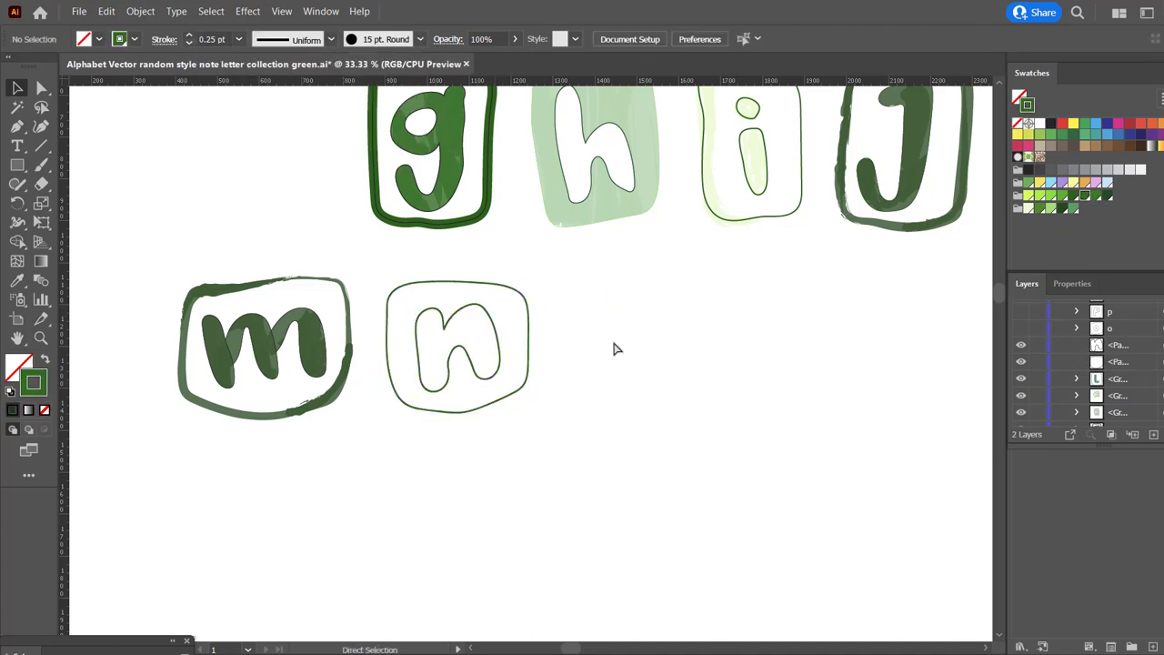
click(454, 325)
Step: Set the Paintbrush to a rough charcoal brush at 9 pt in light green
key(b)
click(419, 39)
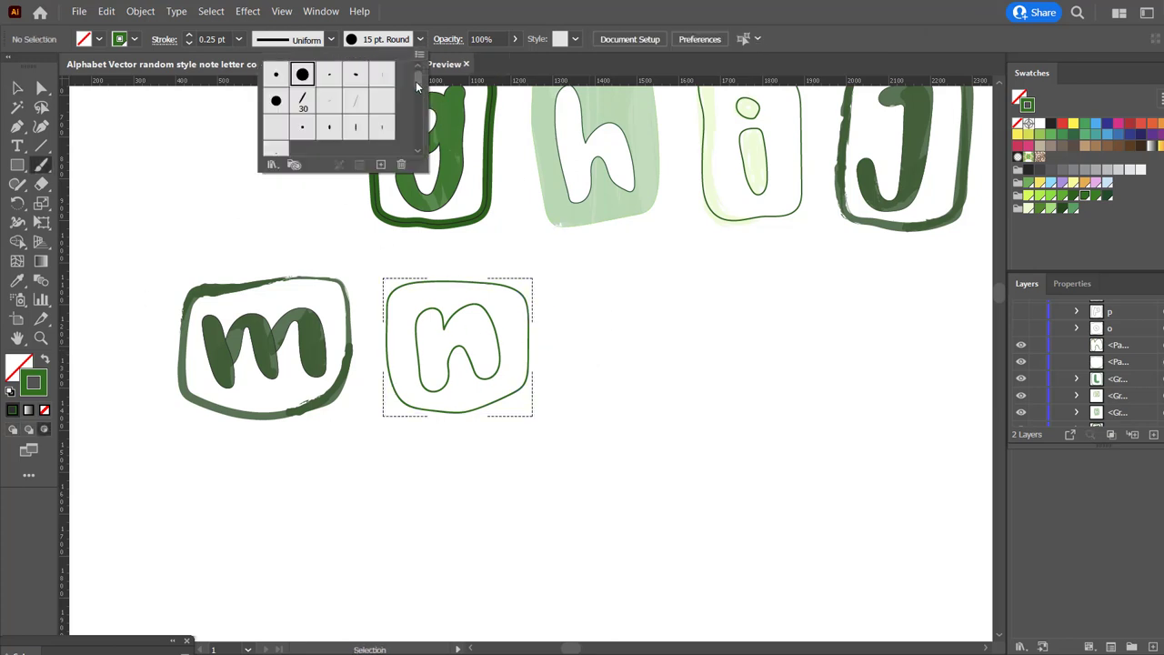
scroll(337, 109, down, 3)
click(337, 80)
click(189, 34)
click(1055, 208)
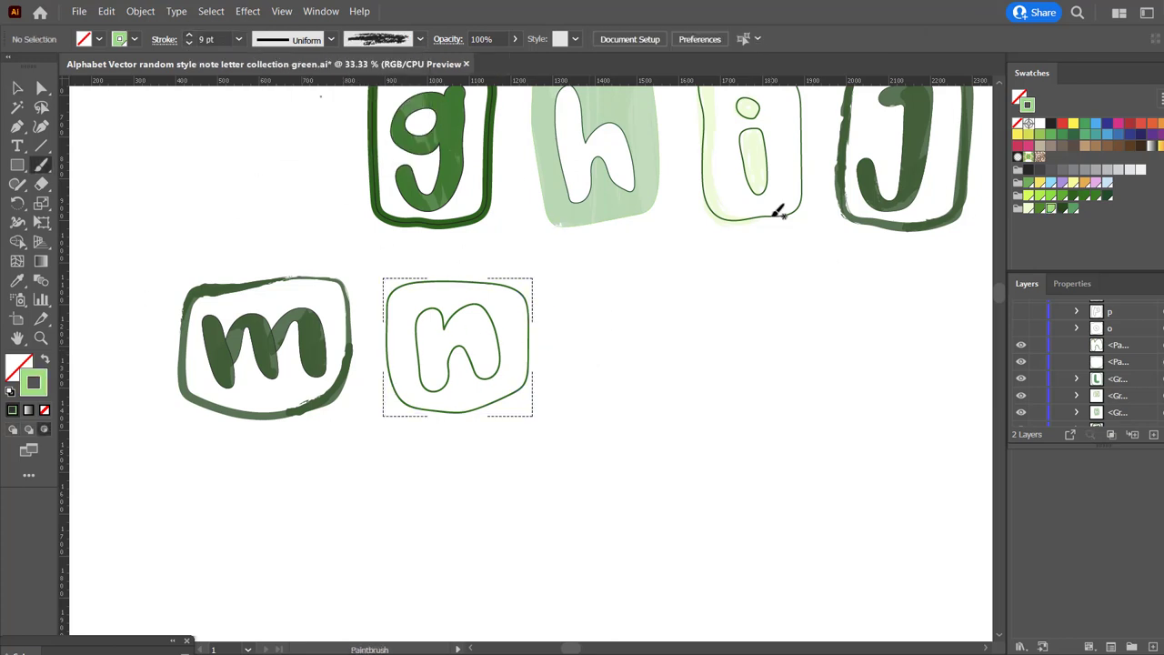
key(ctrl+z)
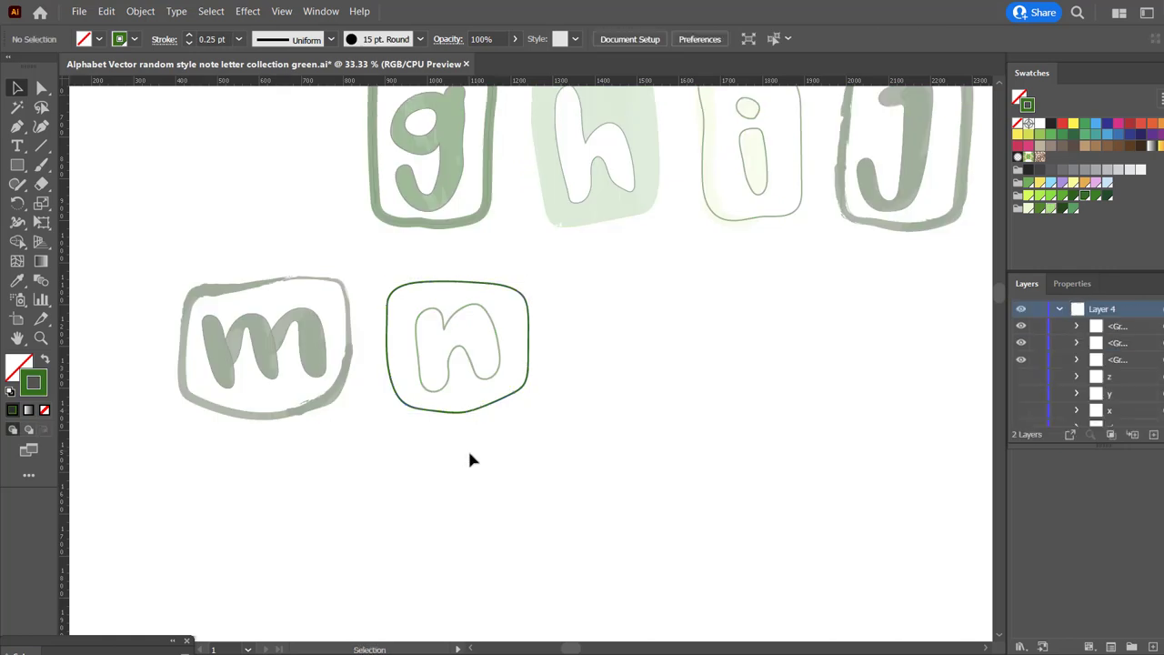
key(b)
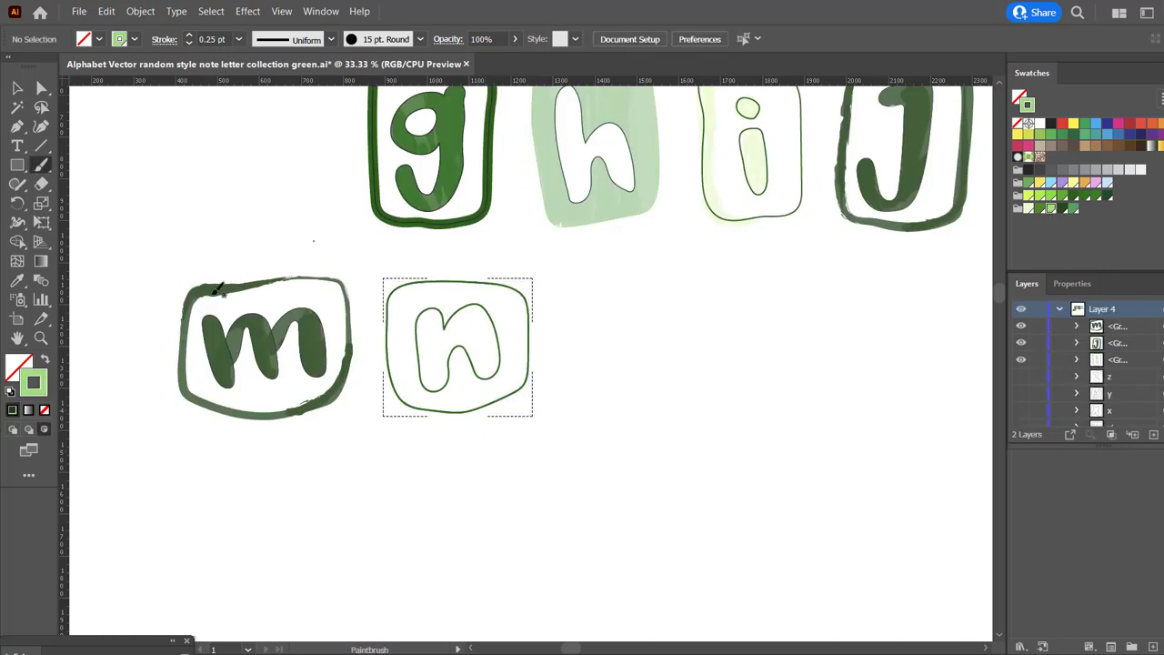
click(419, 39)
scroll(337, 114, down, 2)
click(337, 132)
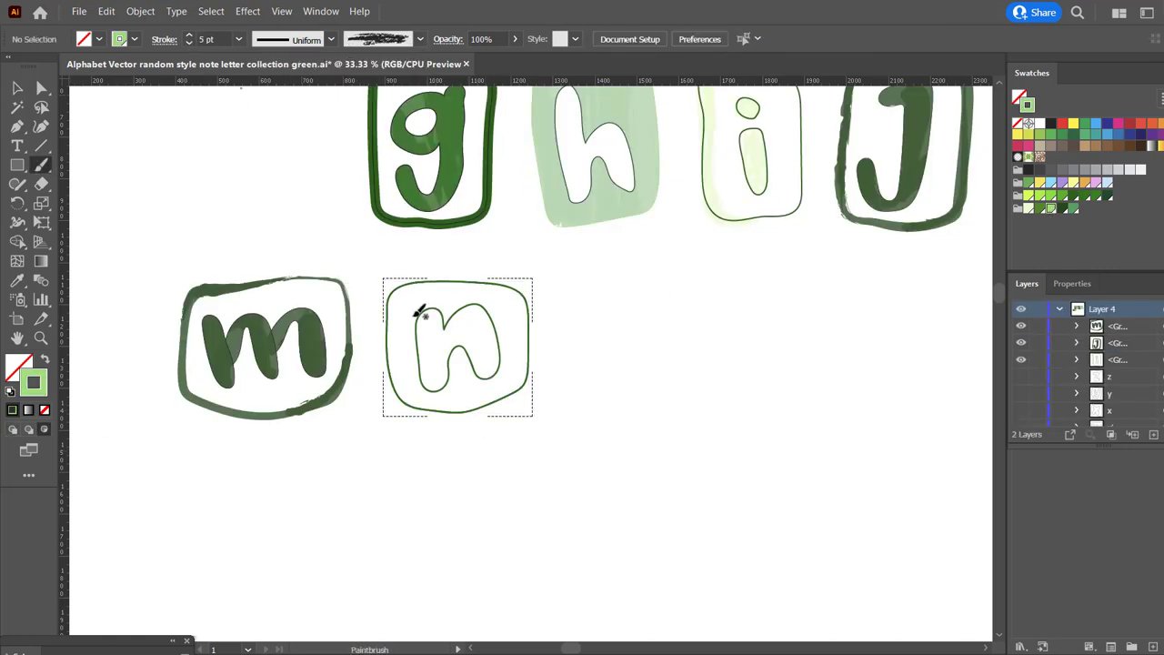
Step: Paint a light green charcoal wash over the n tile and deselect it
drag(484, 382, 519, 306)
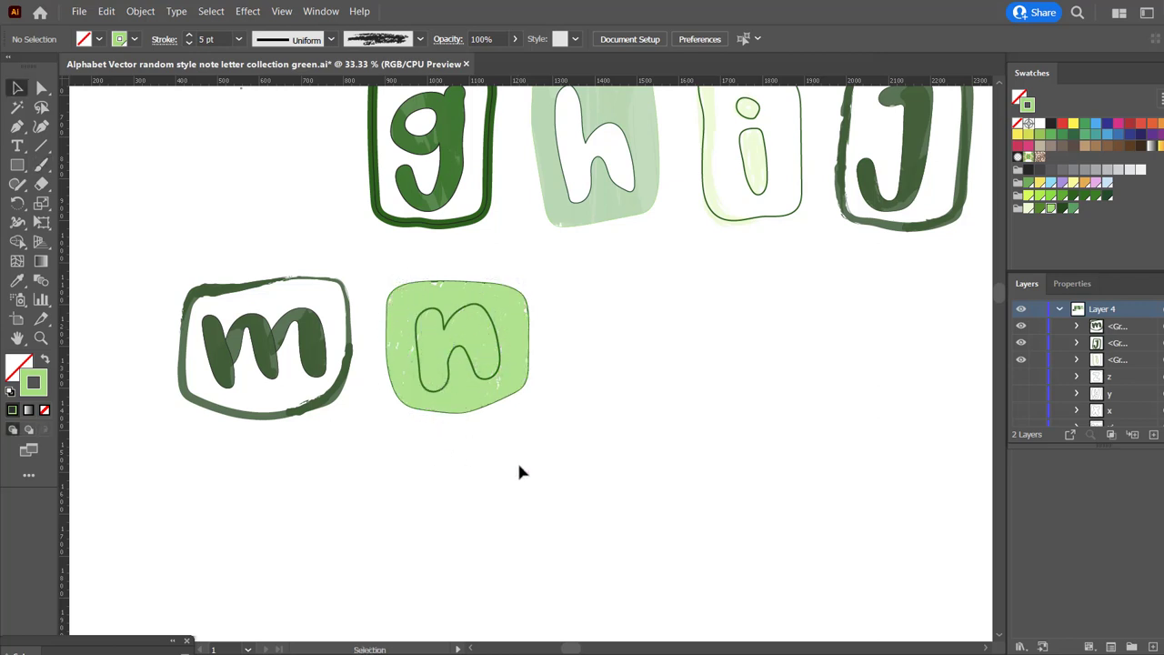
click(526, 307)
click(417, 350)
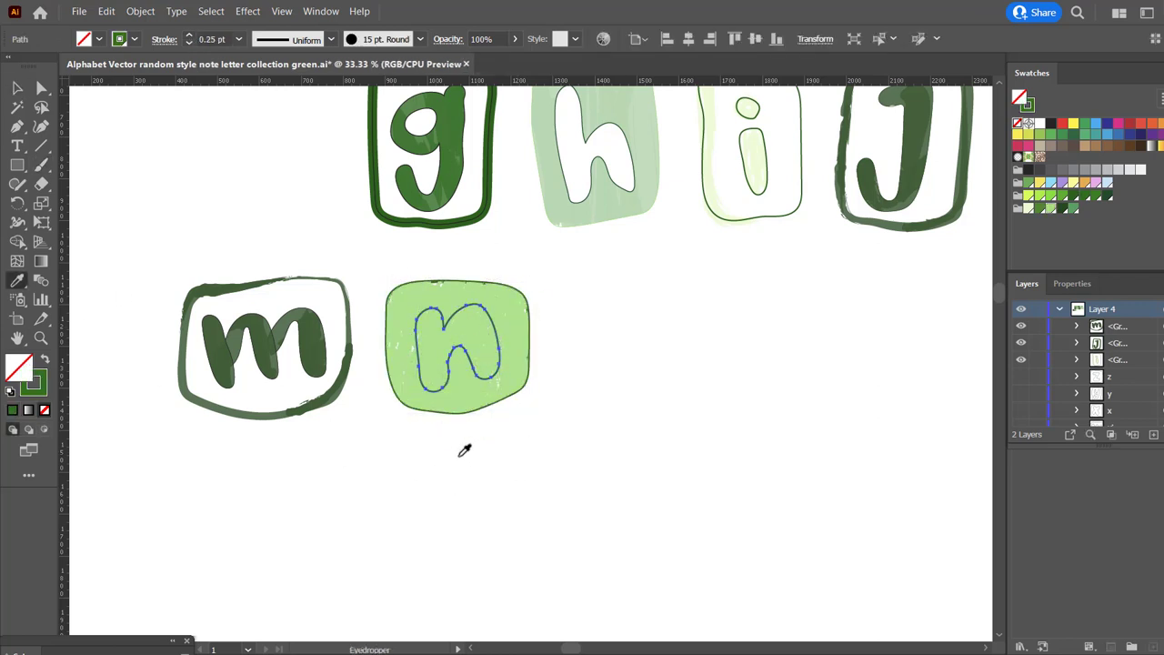
click(424, 492)
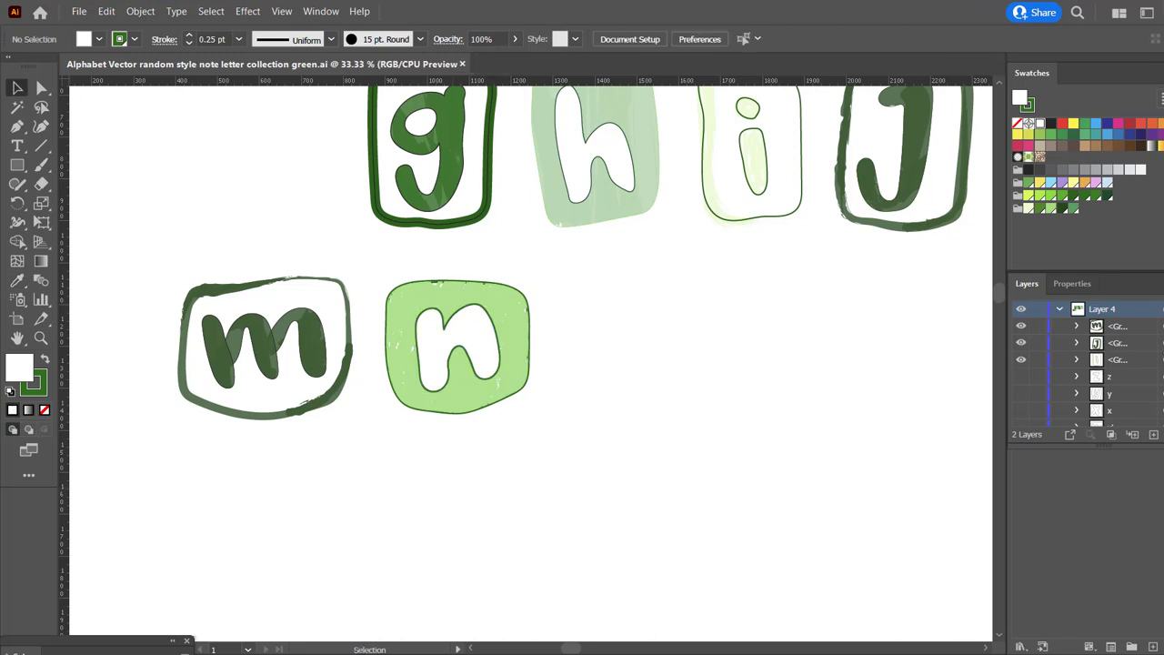
Step: Reveal the o tile and apply the thick round brush to its outline
scroll(1092, 364, down, 5)
click(1020, 359)
click(591, 373)
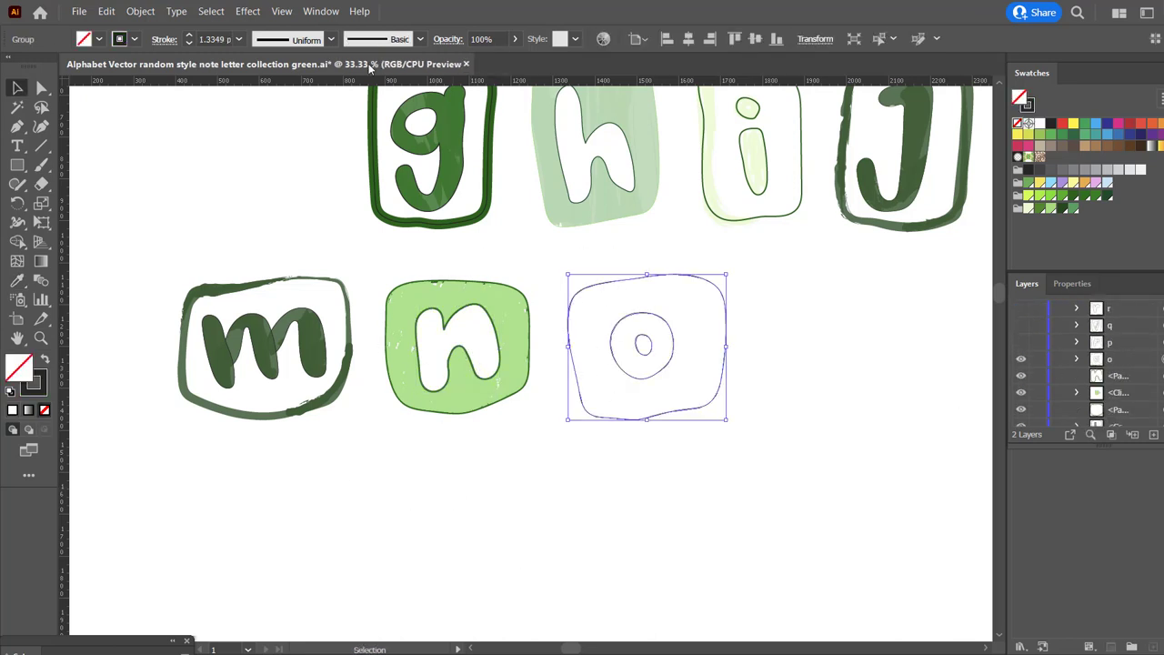
click(420, 38)
click(305, 78)
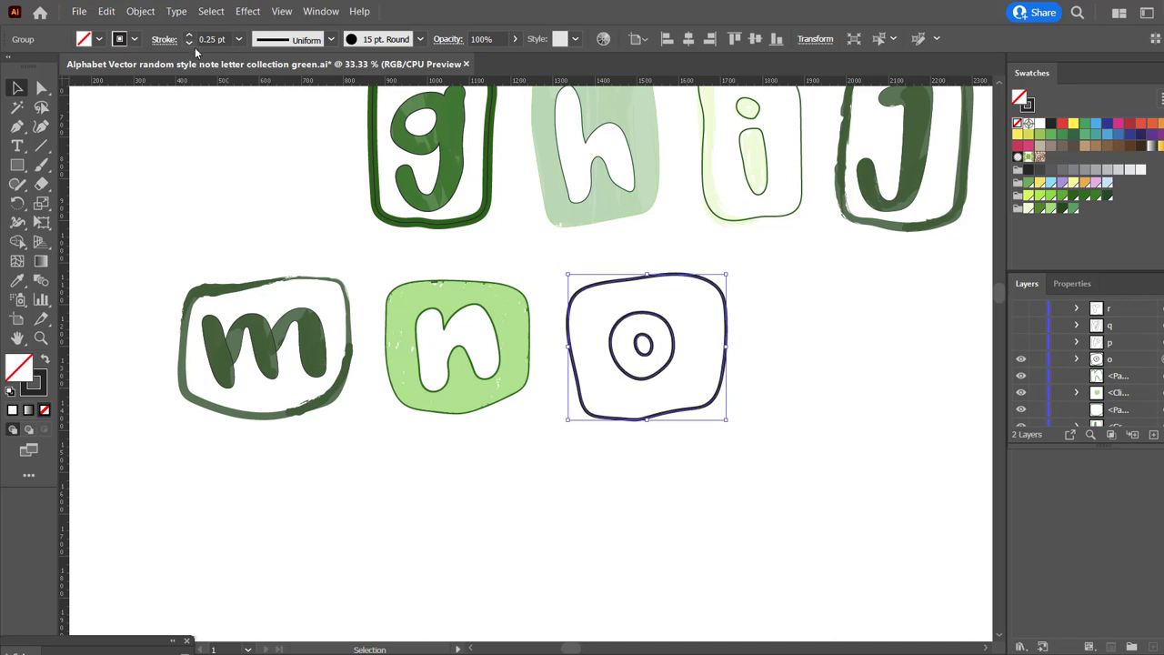
click(491, 237)
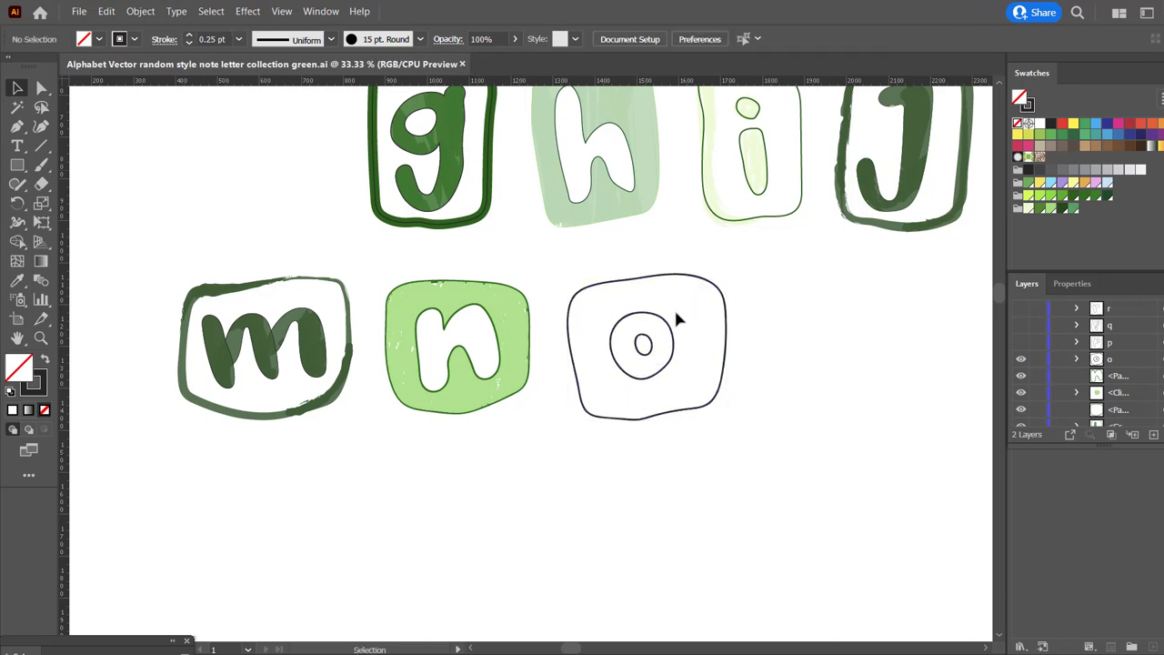
click(669, 356)
key(Delete)
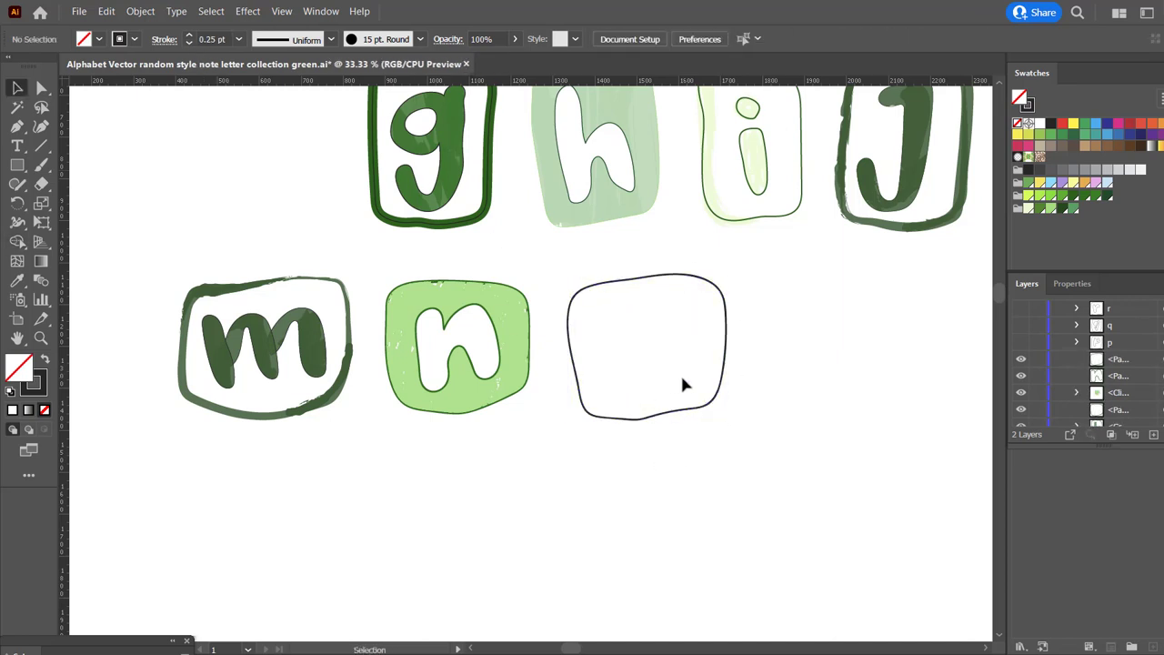
key(ctrl+z)
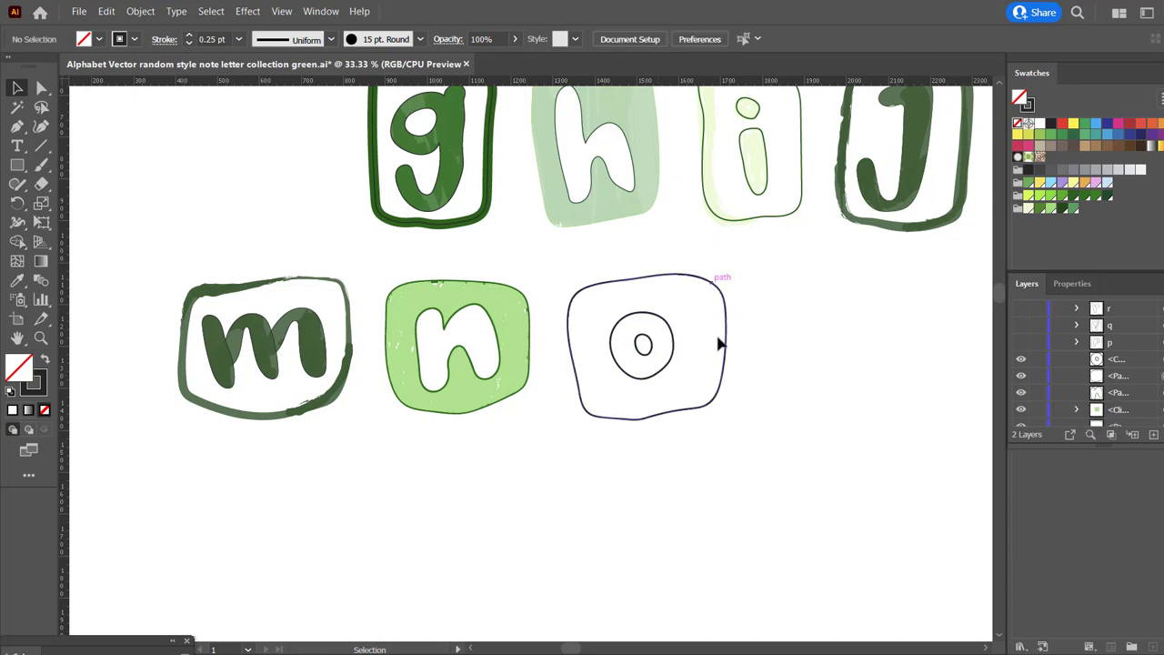
Step: Paint a pale green charcoal-textured fill inside the o tile
click(678, 382)
click(419, 38)
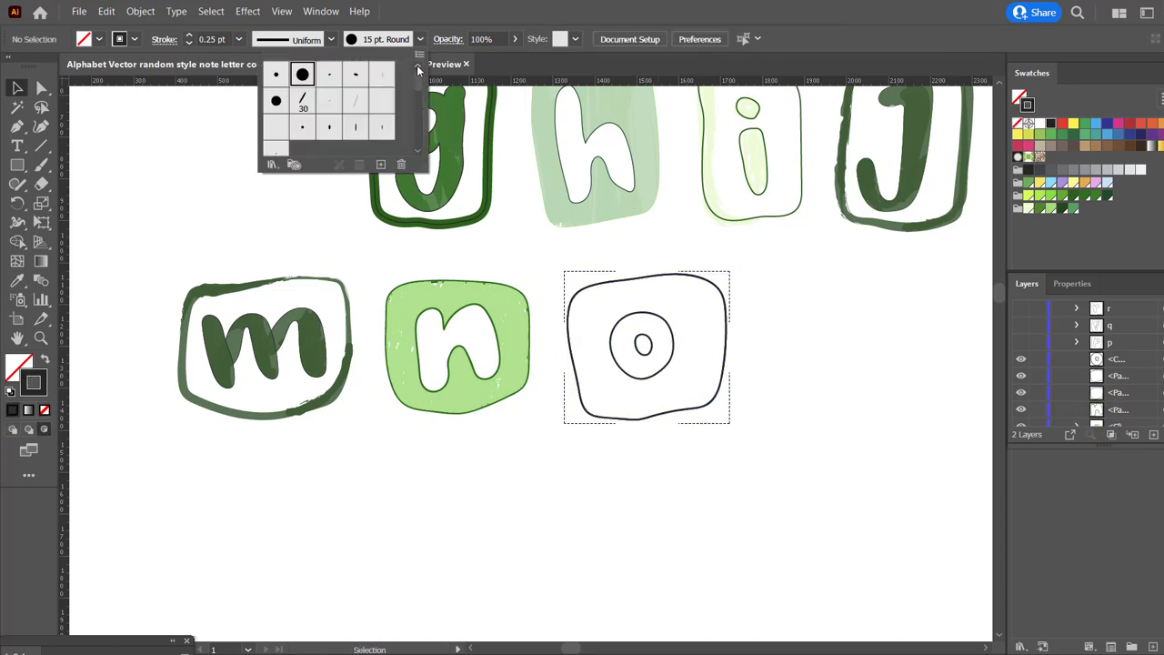
scroll(417, 70, up, 3)
click(385, 83)
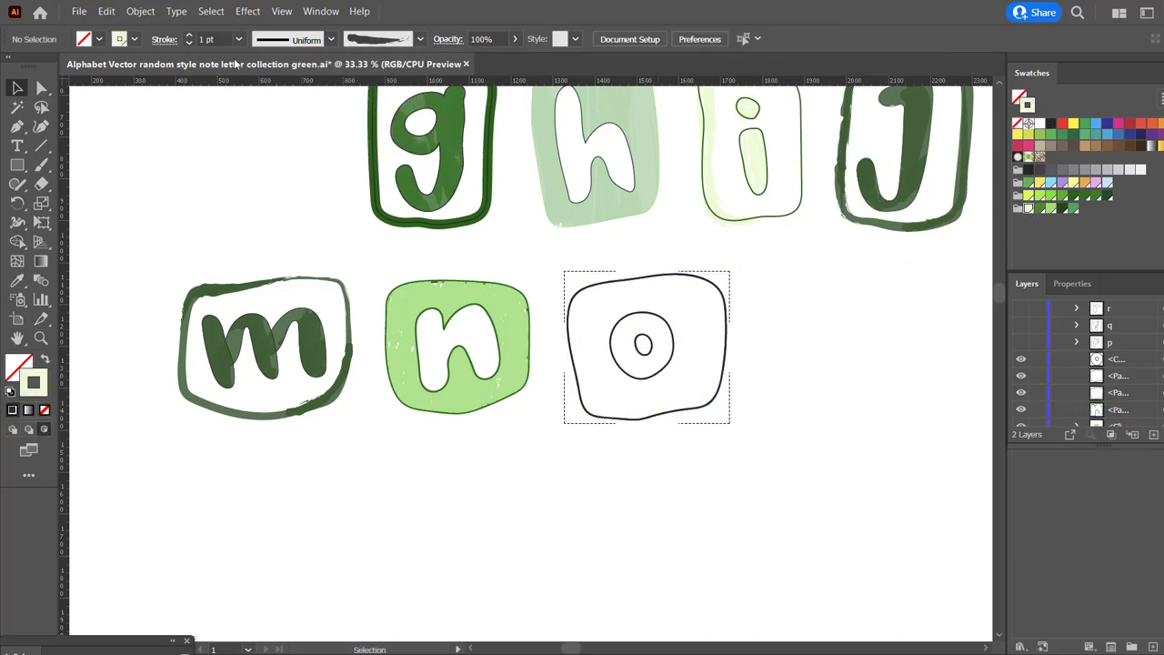
key(b)
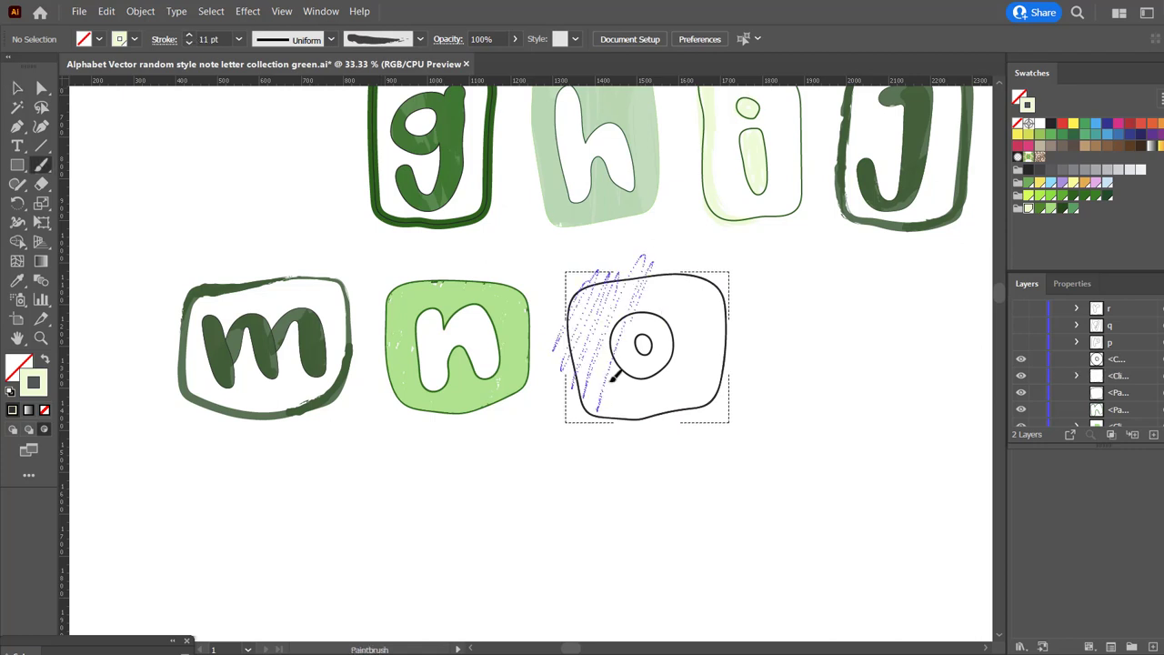
drag(613, 377, 620, 186)
Step: Inspect the o tile's clip group parts in isolation mode
key(v)
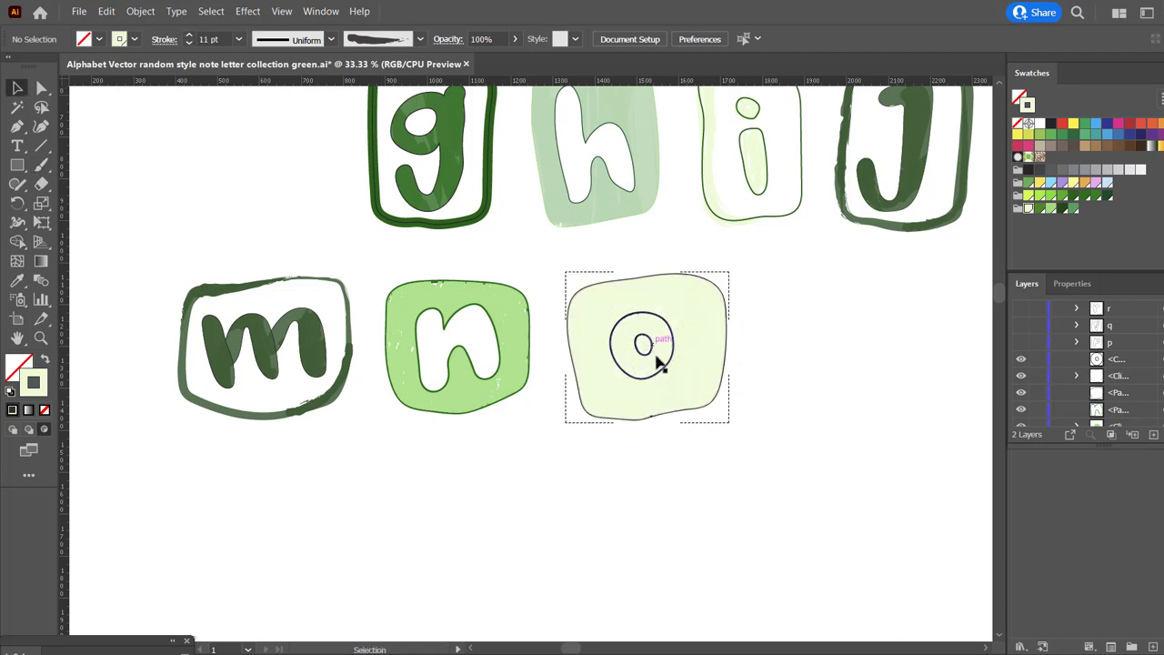
click(666, 373)
double_click(667, 373)
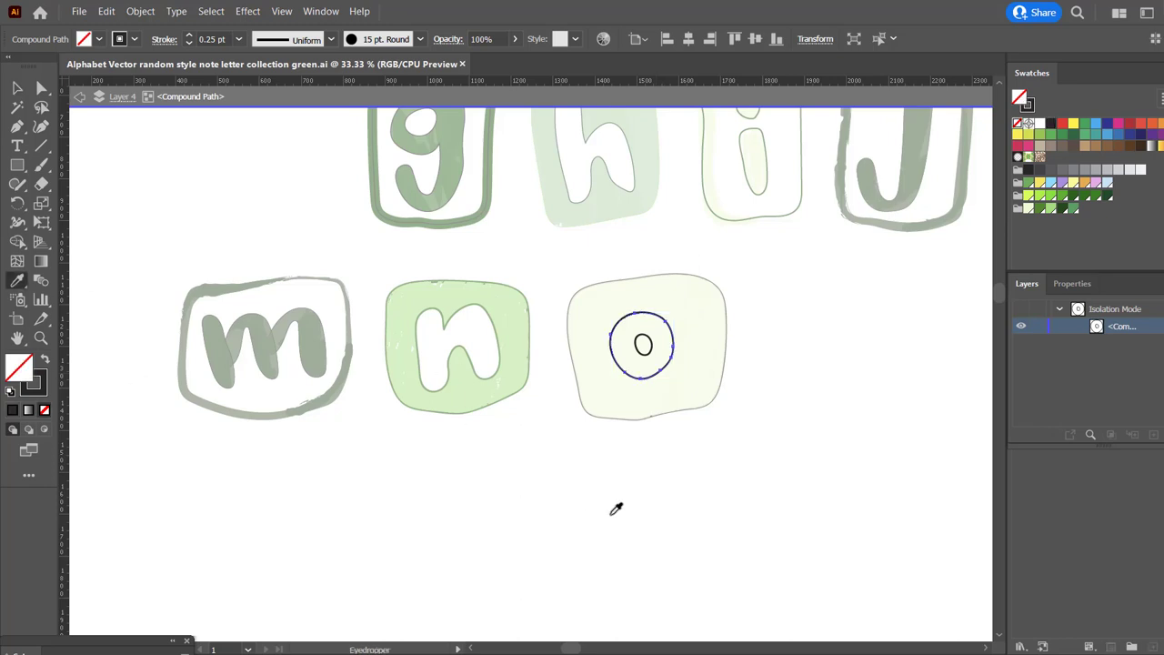
double_click(704, 410)
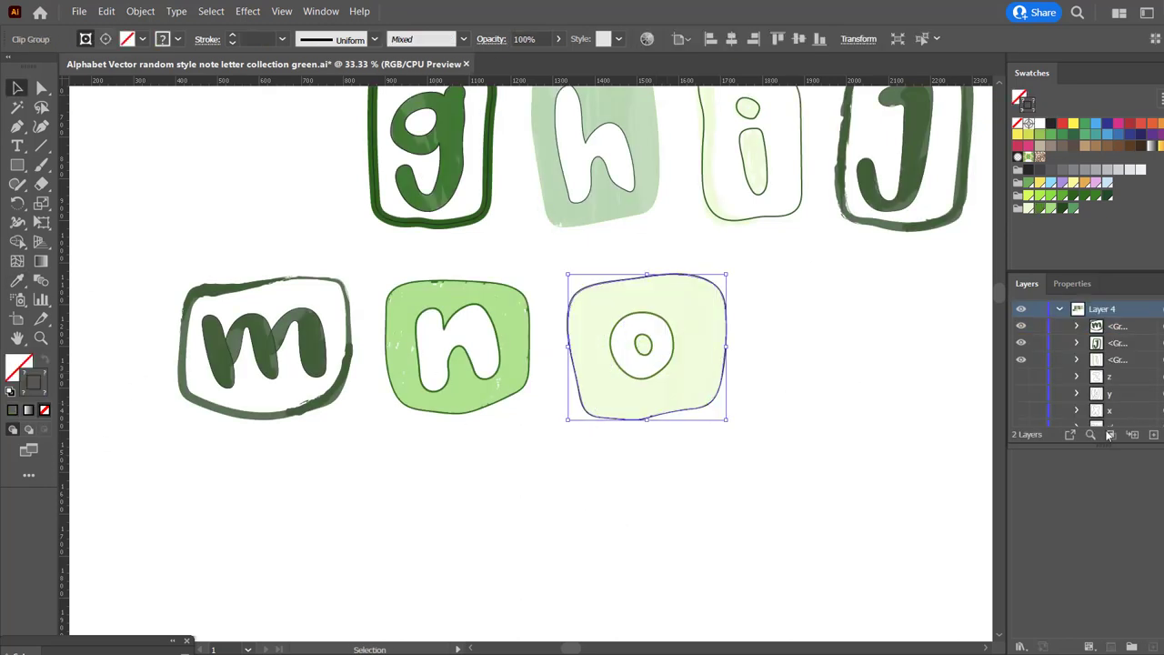
click(671, 362)
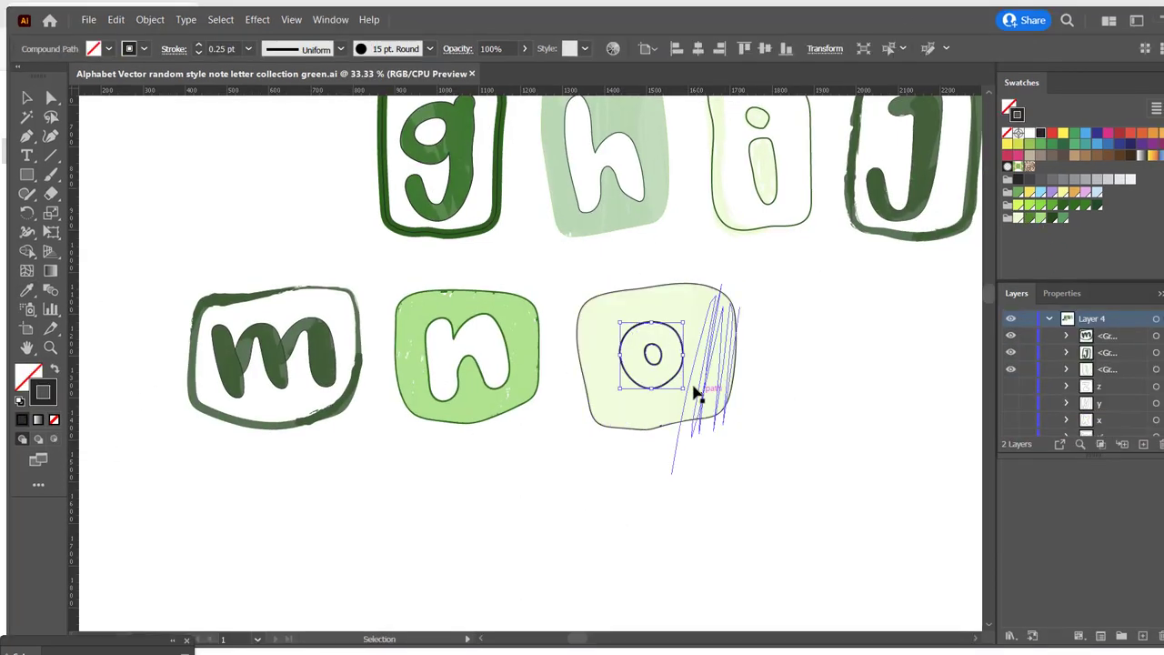
click(624, 506)
Step: Set the o tile outline to green with no fill and reveal the p tile
key(v)
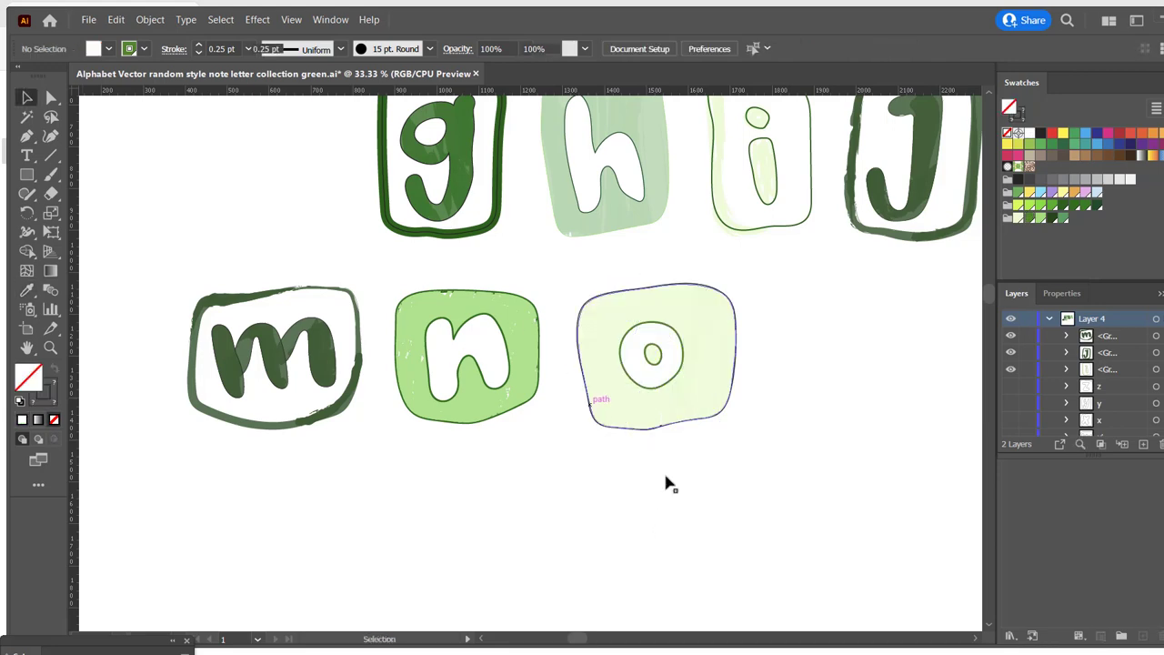
click(594, 408)
click(1030, 161)
click(54, 369)
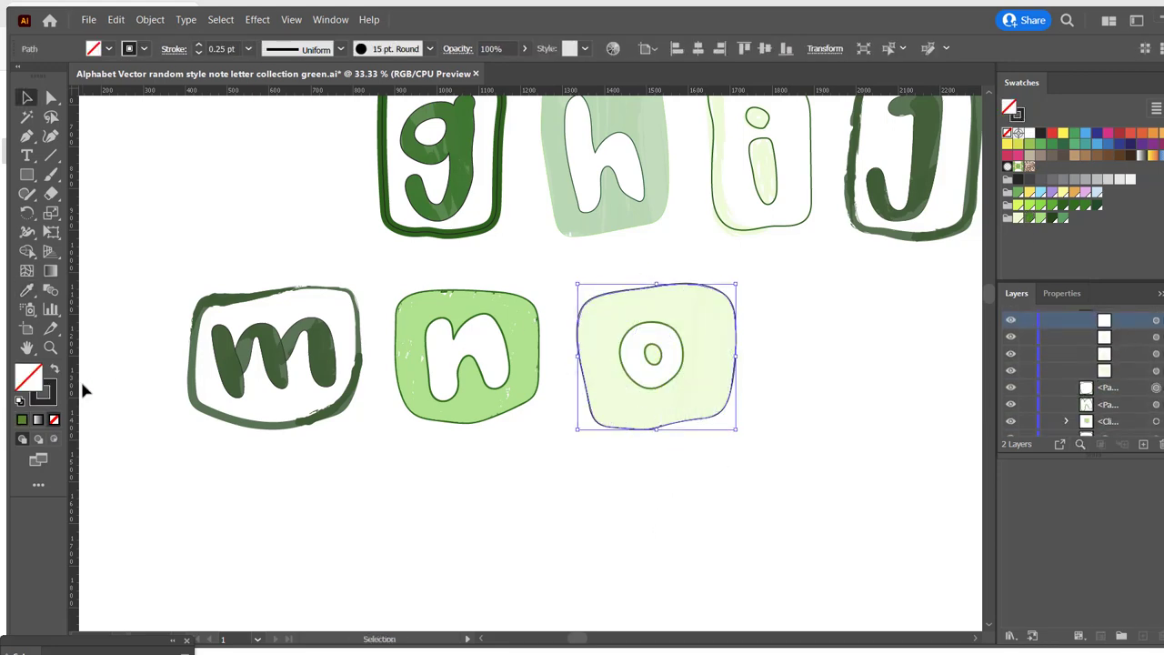
click(483, 170)
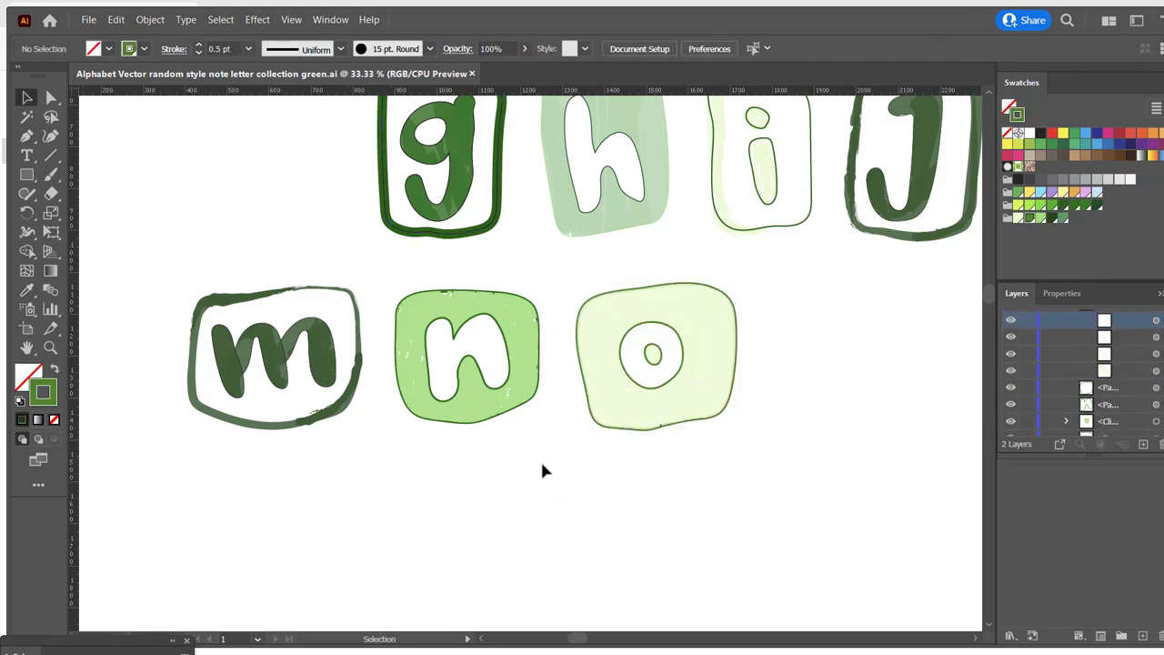
click(617, 324)
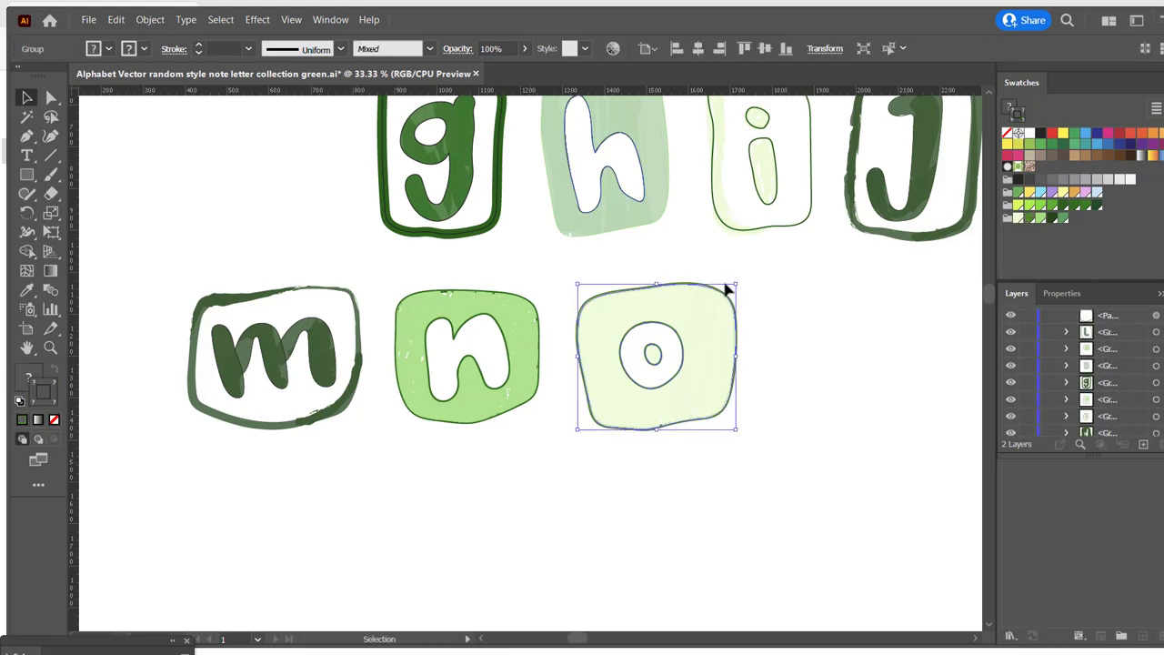
click(1011, 378)
Step: Merge the p letter's overlapping paths into one outline with Shape Builder
scroll(740, 494, right, 5)
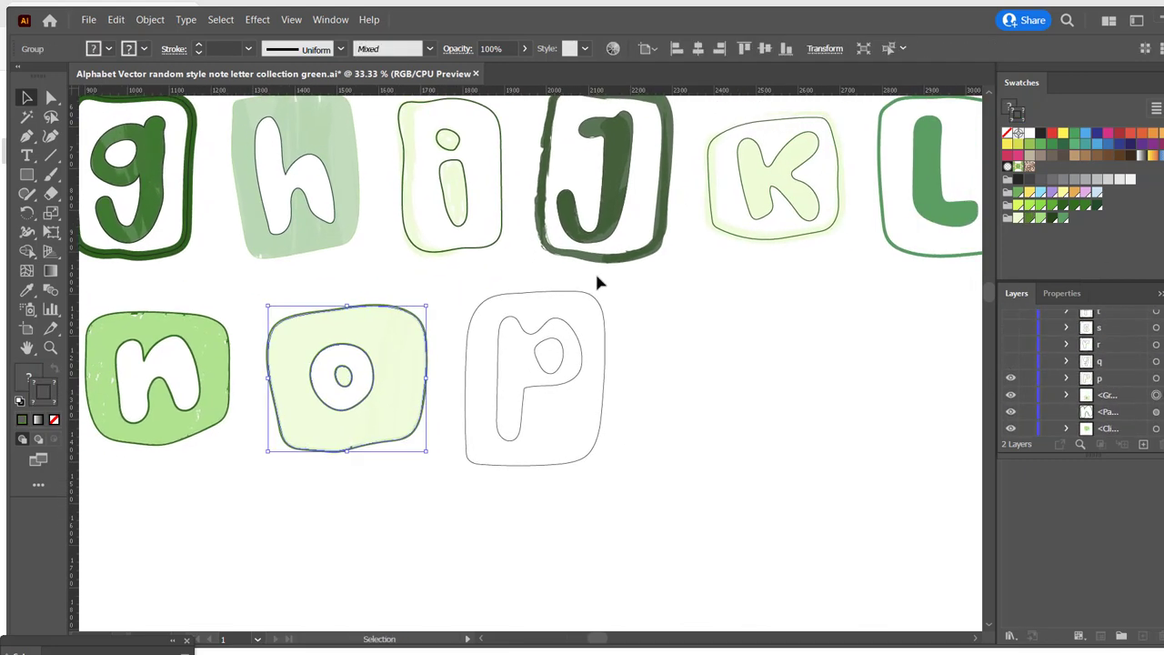
click(606, 364)
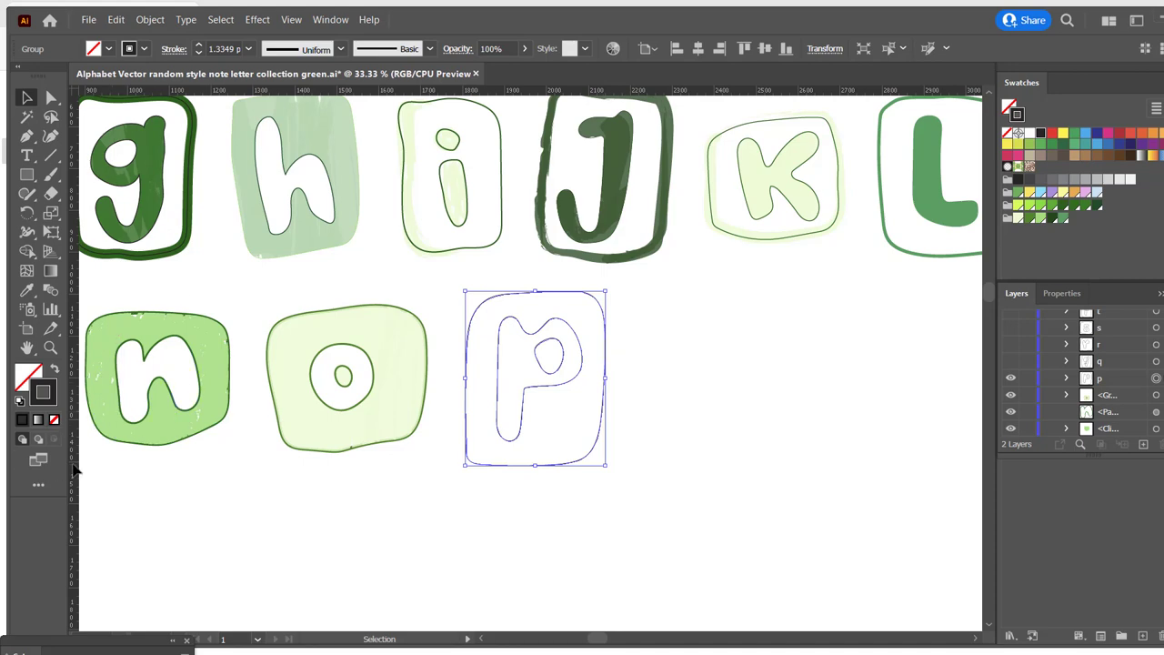
drag(577, 324, 670, 317)
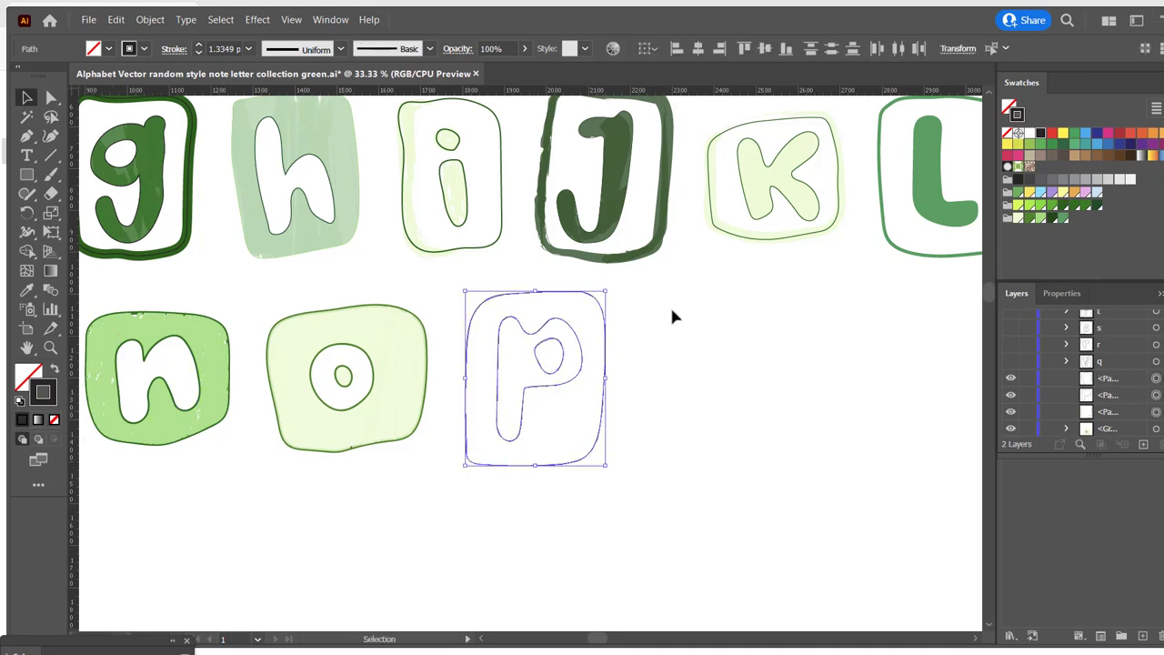
key(shift+m)
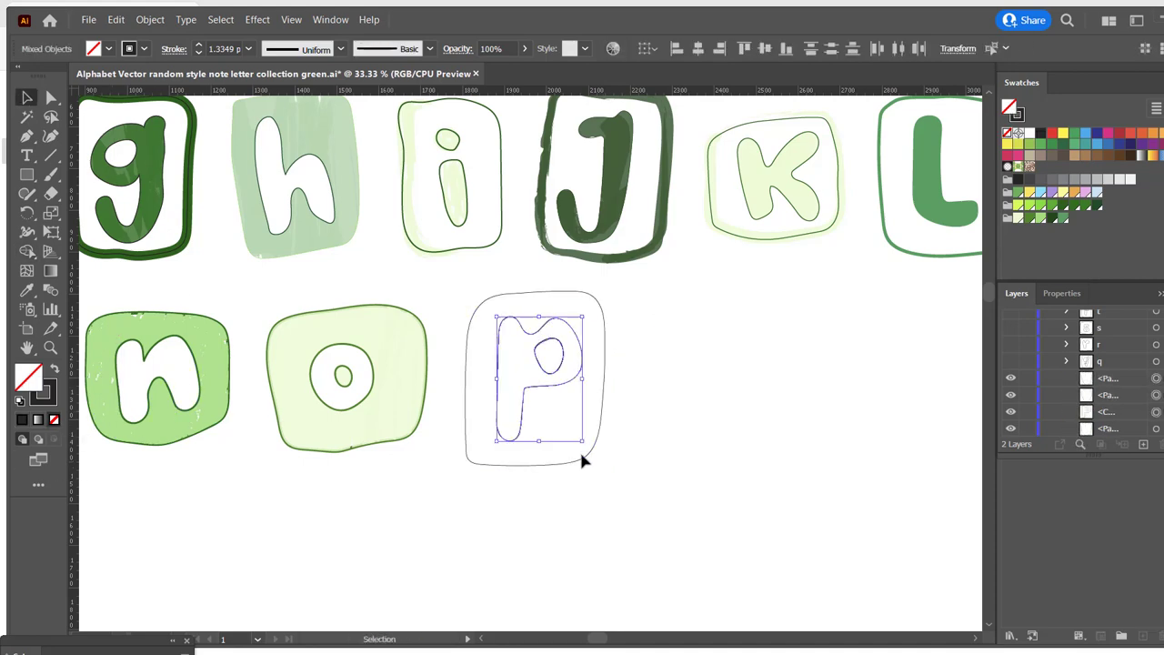
click(559, 372)
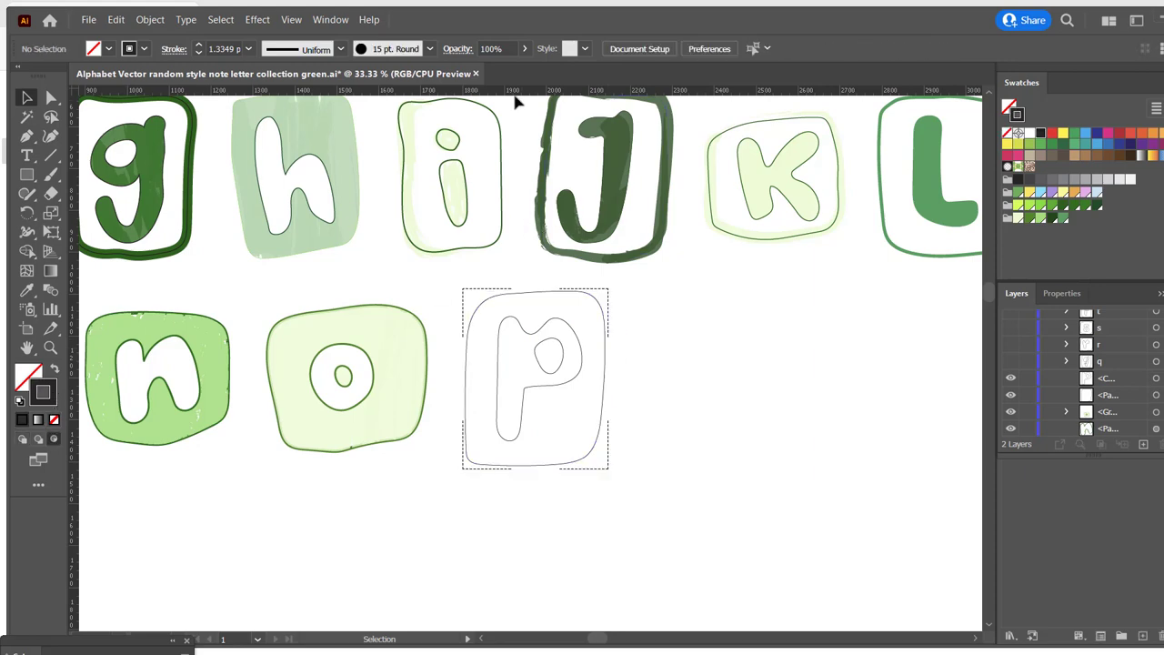
Step: Paint dark green charcoal texture over the p tile and save
key(b)
click(429, 48)
click(400, 118)
click(1063, 205)
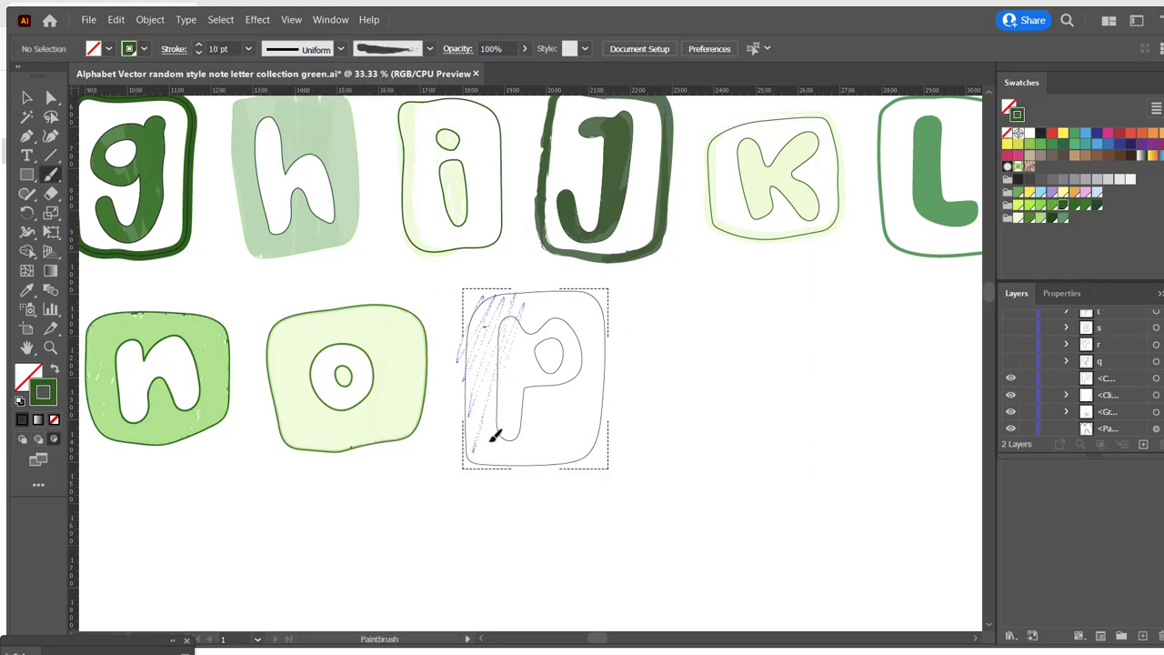
drag(599, 301, 579, 291)
mouse_move(597, 442)
mouse_down()
mouse_move(483, 312)
mouse_move(504, 397)
mouse_move(541, 300)
mouse_up()
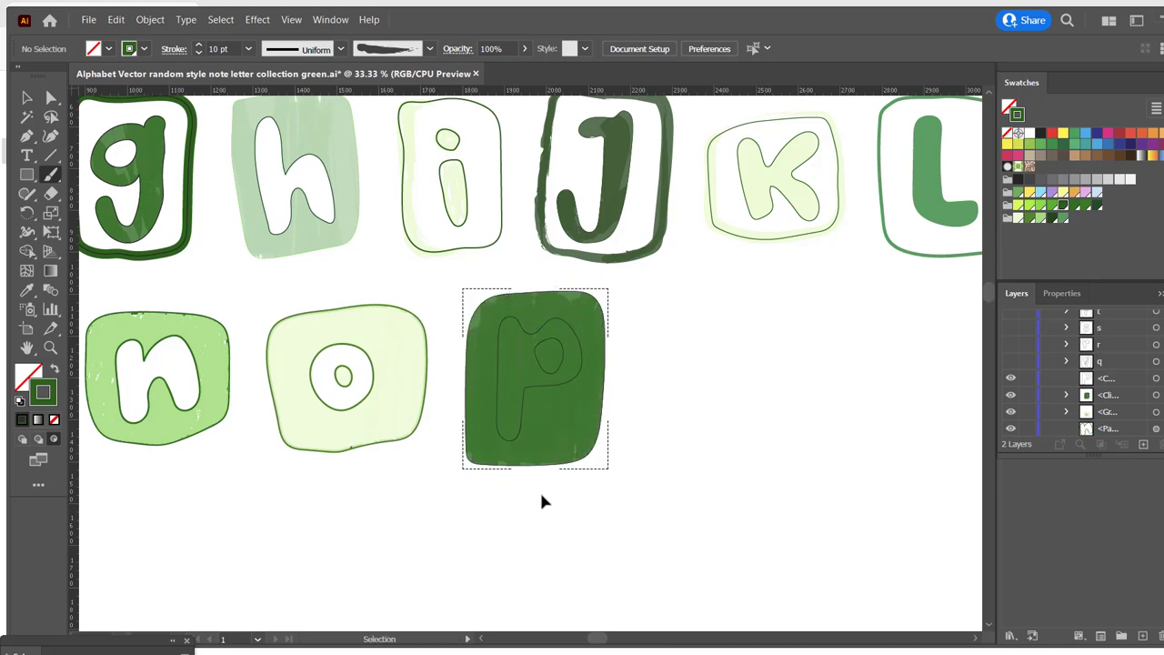
key(ctrl+s)
Step: Delete the stray strokes lying over the o tile's right edge
key(shift+d)
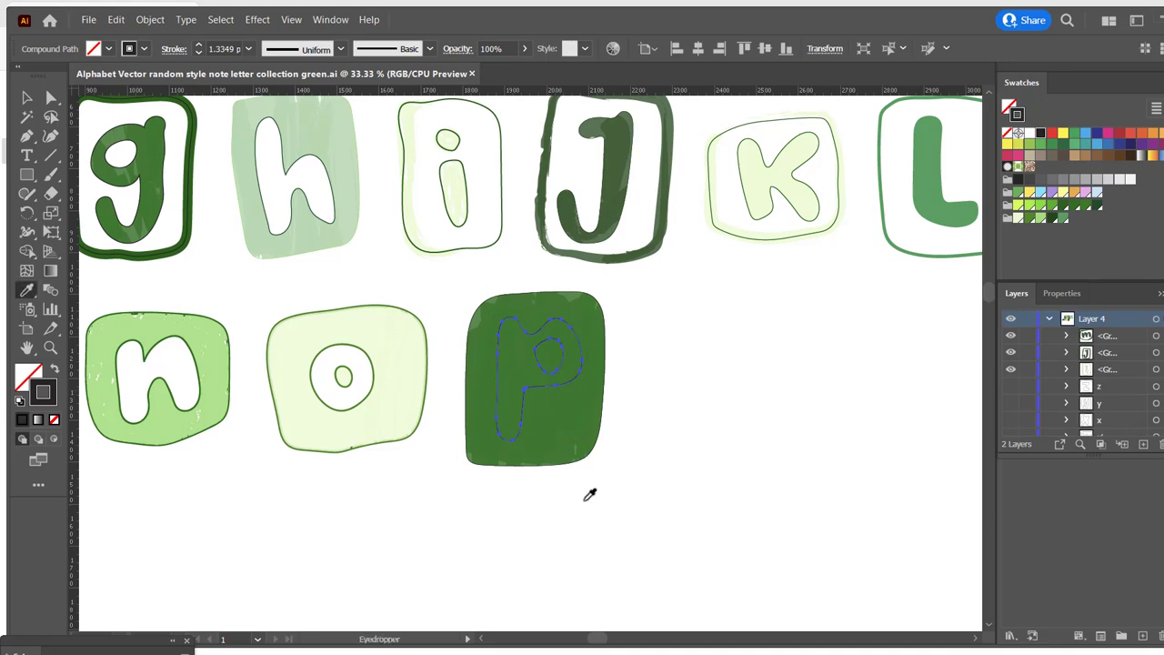
key(v)
click(573, 387)
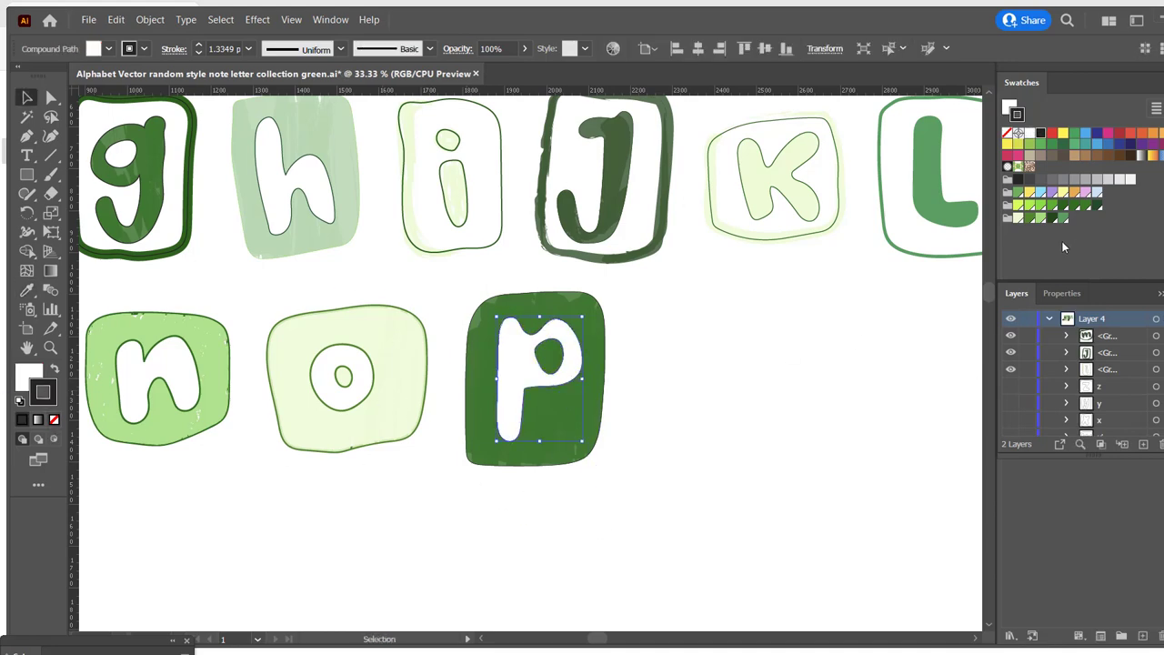
click(412, 392)
key(Delete)
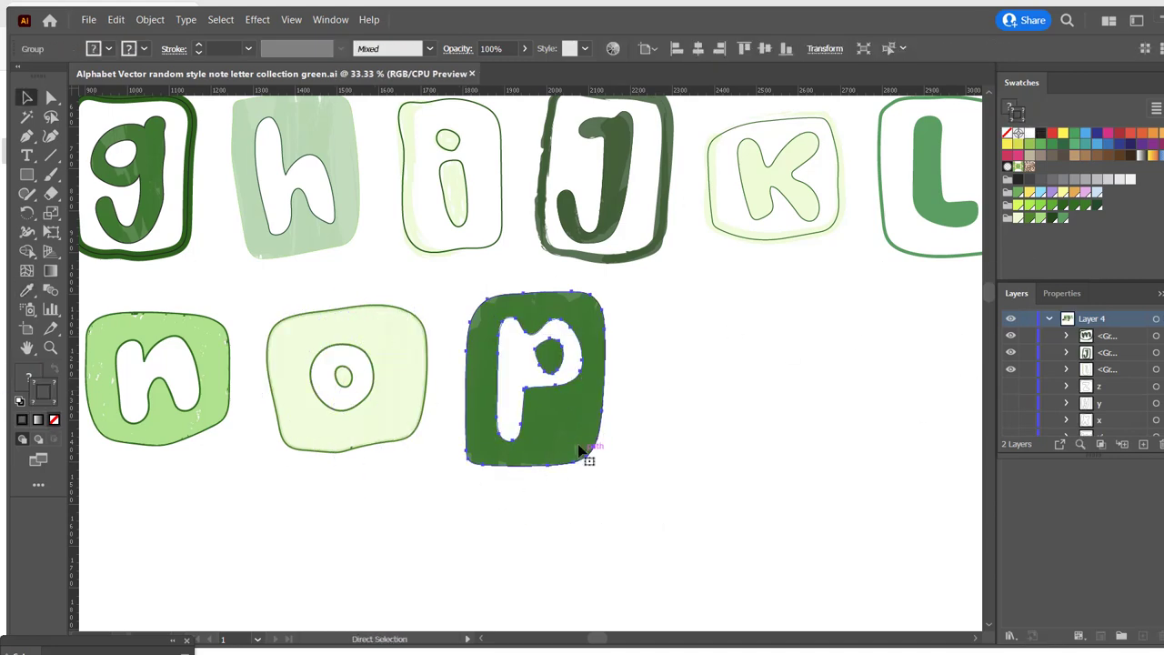
Step: Show the q layer, ungroup it and merge the q letter pieces with Shape Builder
scroll(1092, 382, down, 3)
click(1011, 401)
drag(935, 157, 733, 177)
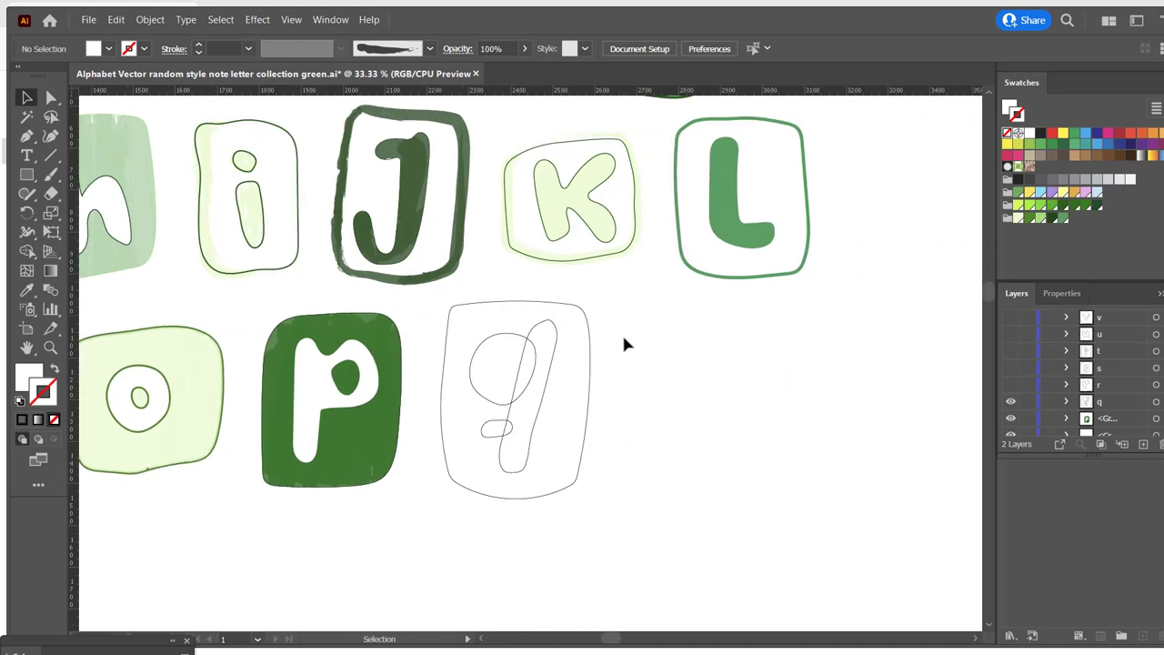
key(ctrl+a)
key(ctrl+shift+g)
key(ctrl+shift+a)
drag(504, 427, 636, 355)
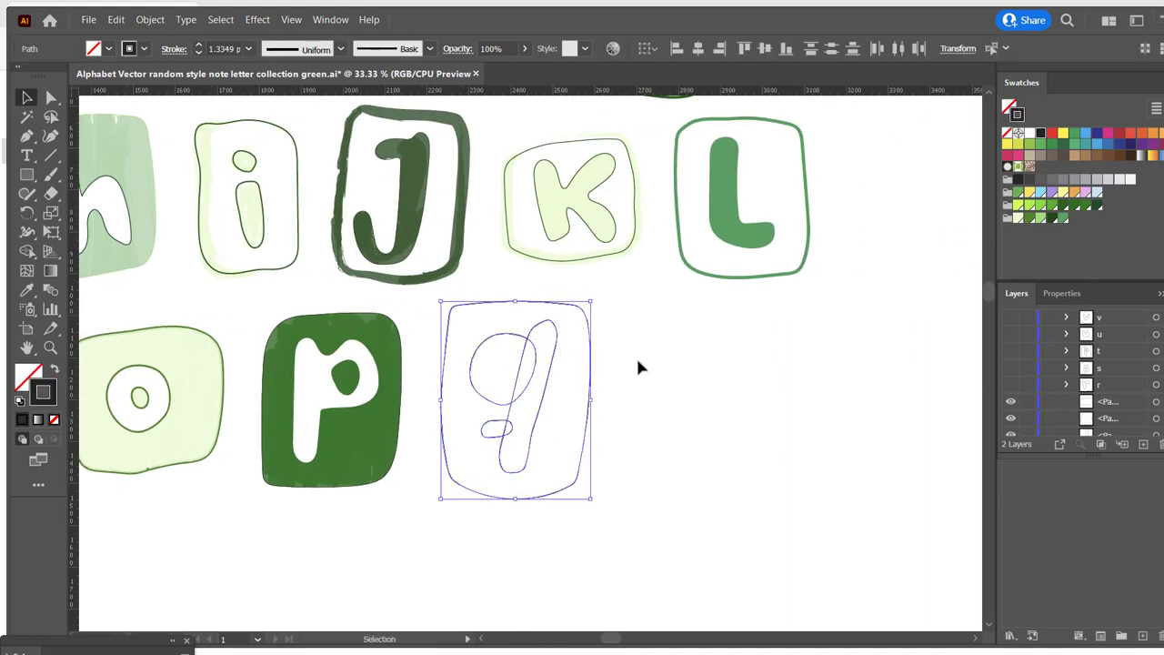
key(shift+m)
drag(519, 447, 533, 446)
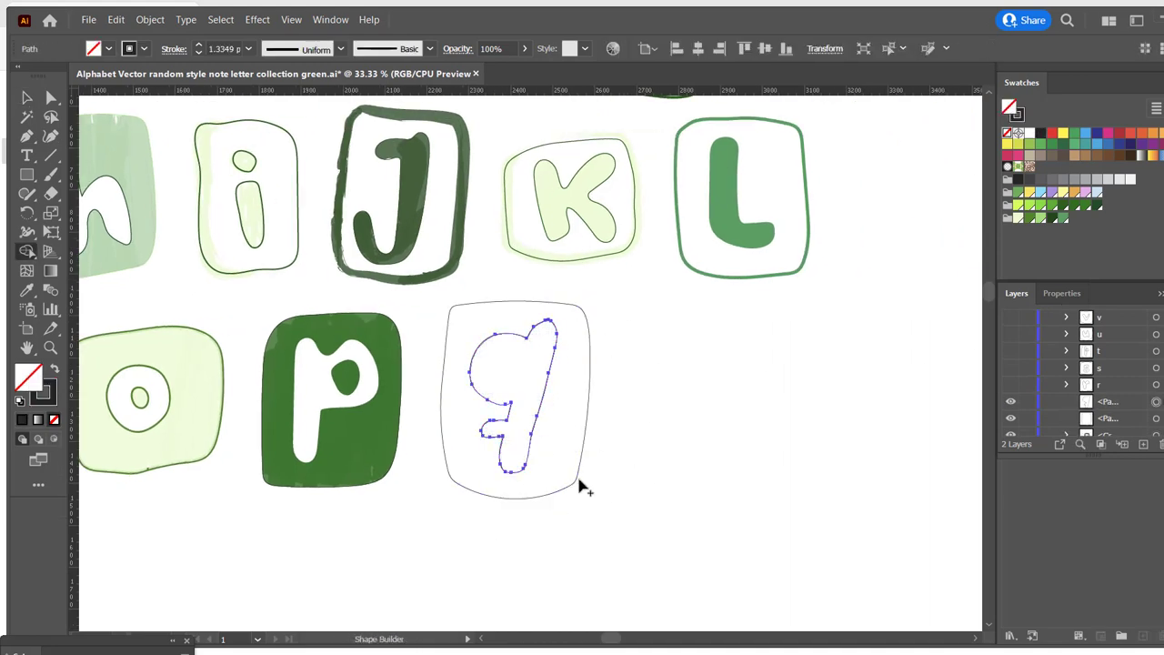
key(v)
key(ctrl+shift+a)
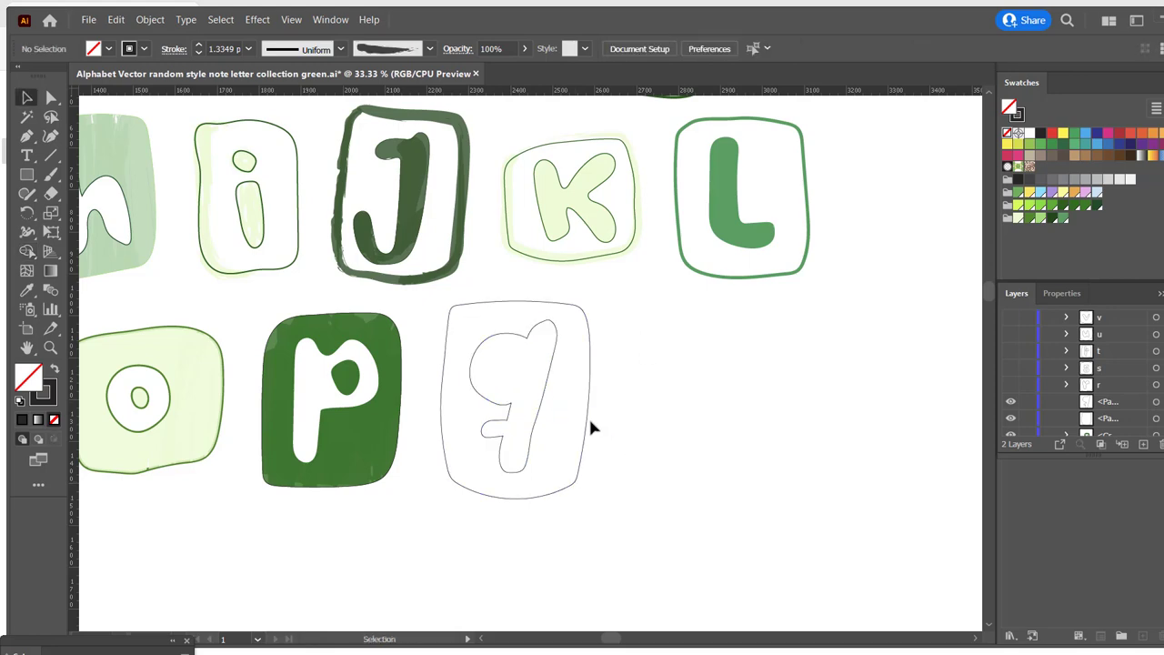
Step: Give the q tile's outer frame a green 5 pt stroke
click(590, 423)
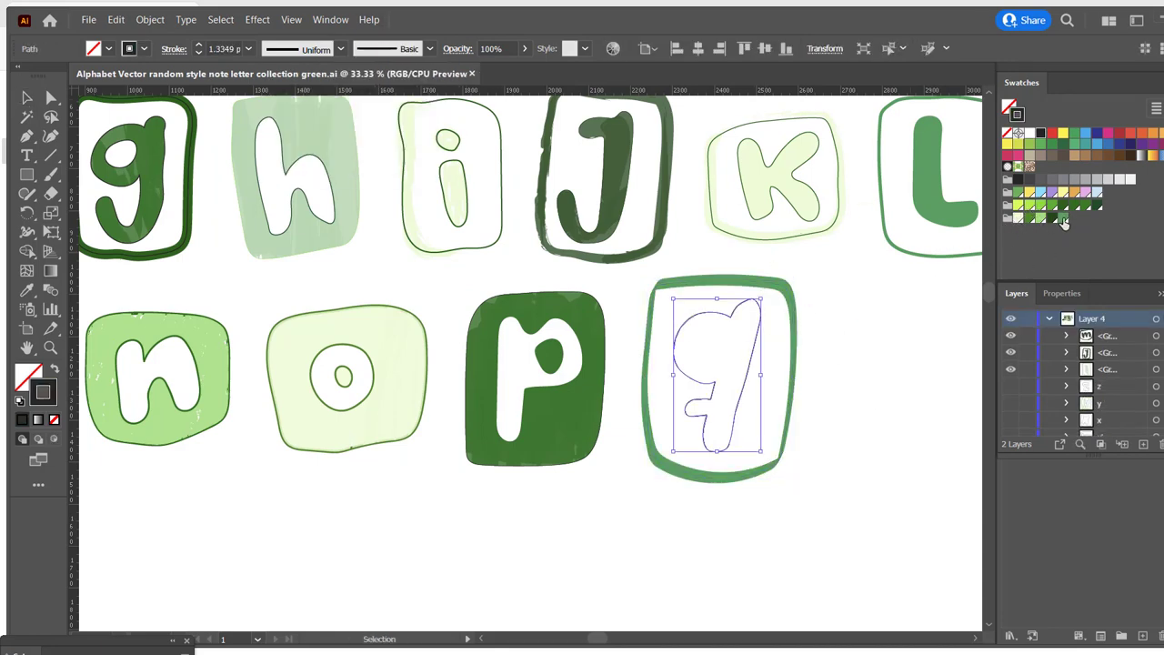
click(1062, 220)
click(199, 44)
key(a)
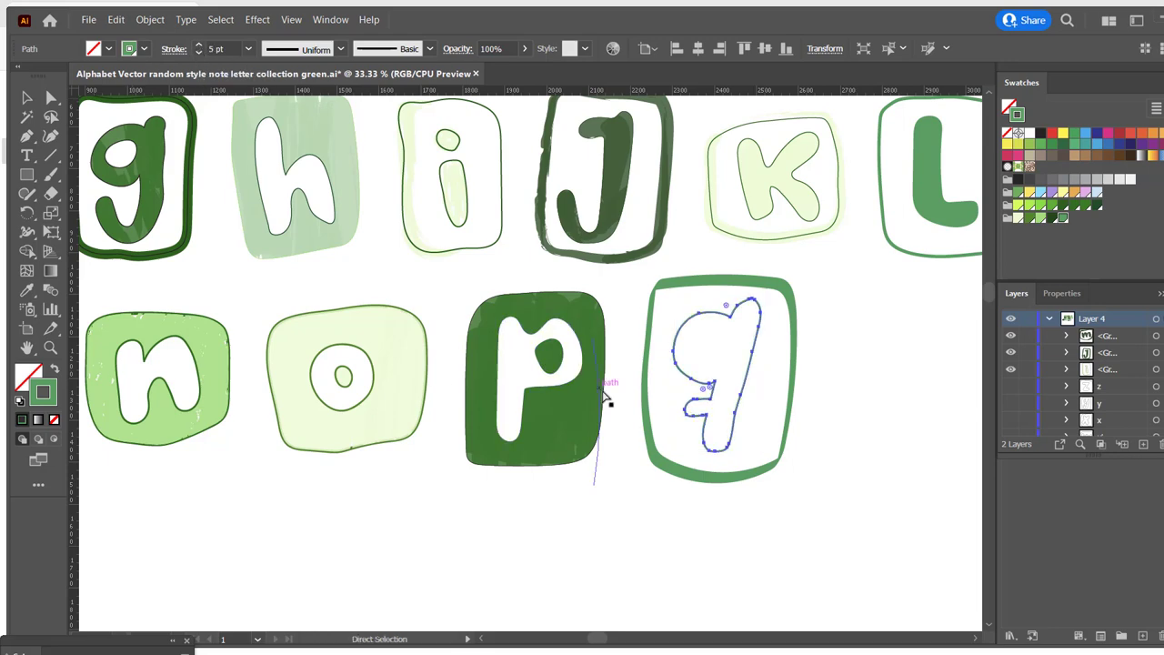
key(v)
key(ctrl+shift+a)
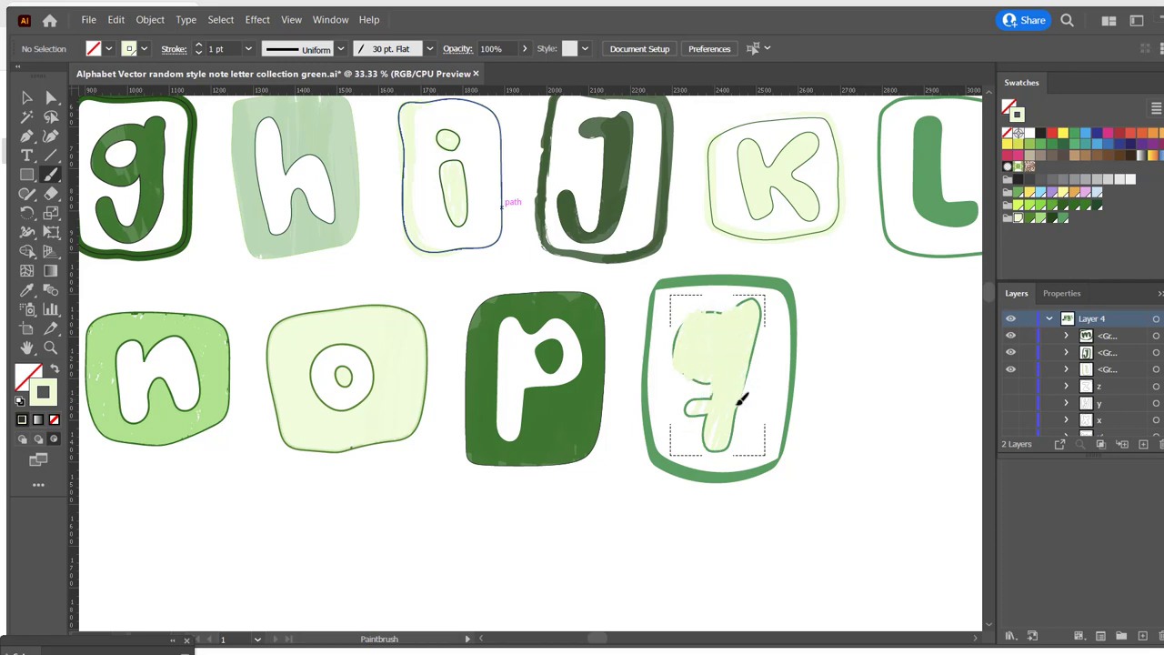
Step: Paint a pale green textured fill inside the q letter
drag(740, 312, 688, 416)
key(v)
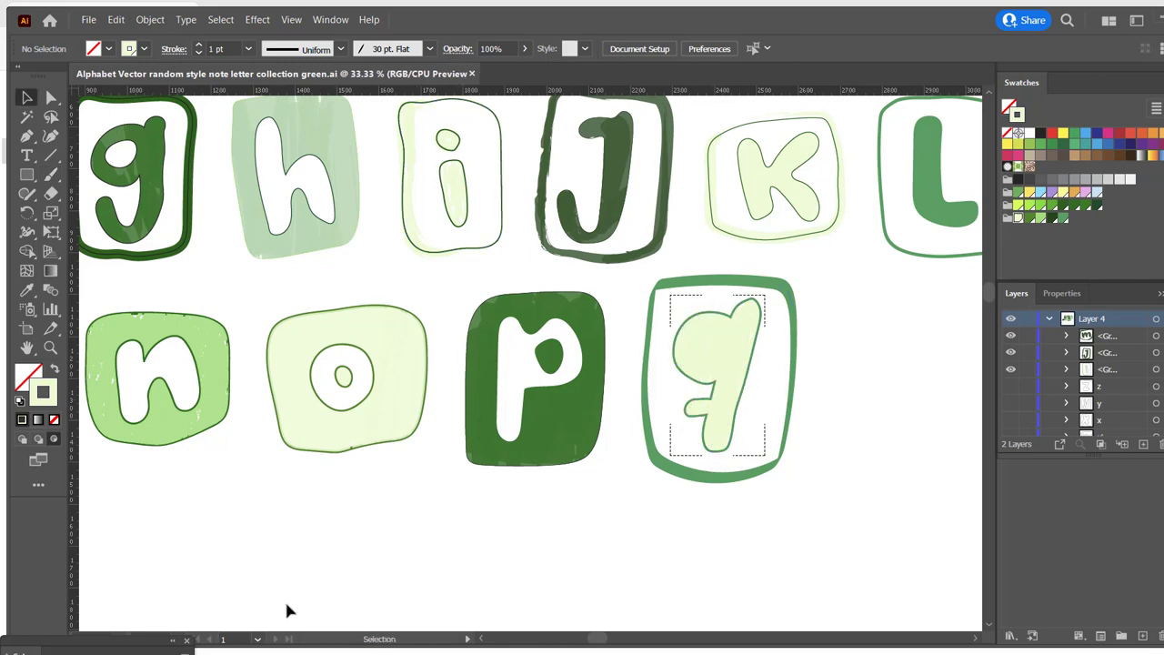
scroll(1091, 383, down, 5)
Step: Reveal the r layer and give the r tile's frame a dark green 4 pt outline
click(1011, 347)
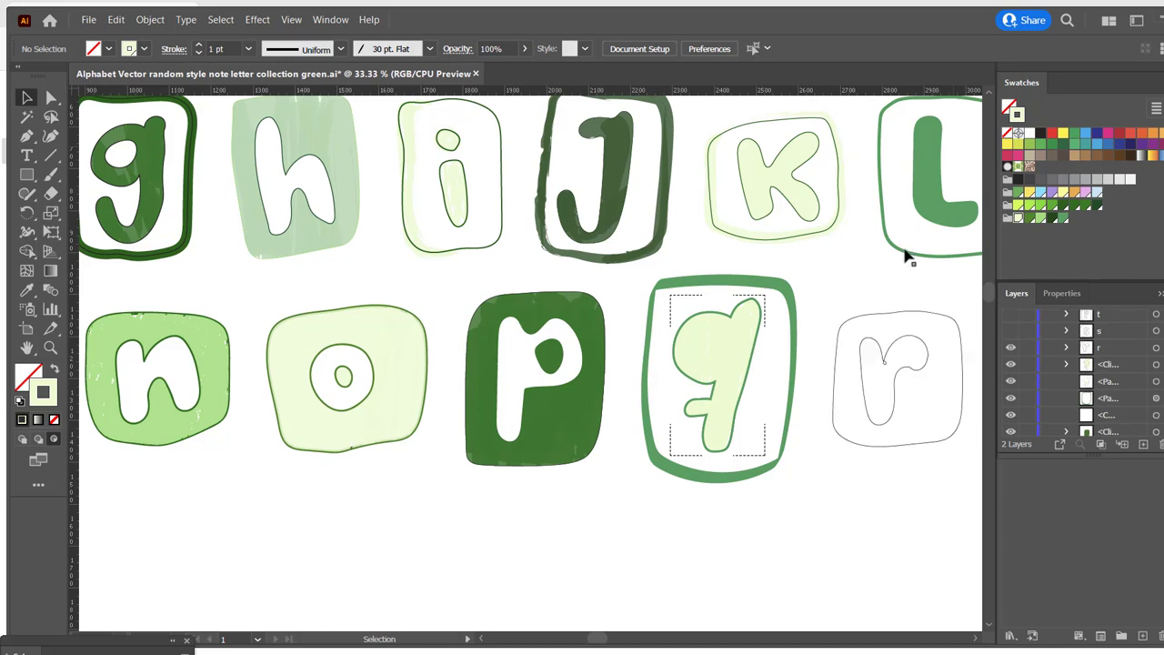
scroll(978, 289, right, 5)
scroll(978, 289, up, 1)
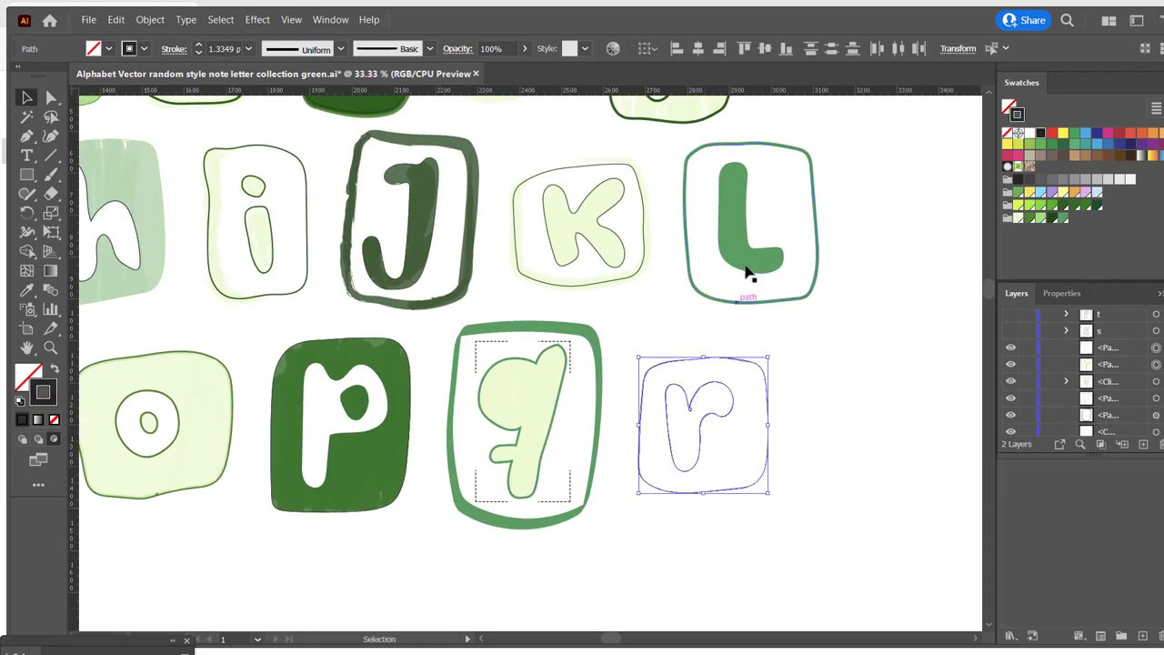
click(784, 411)
click(434, 48)
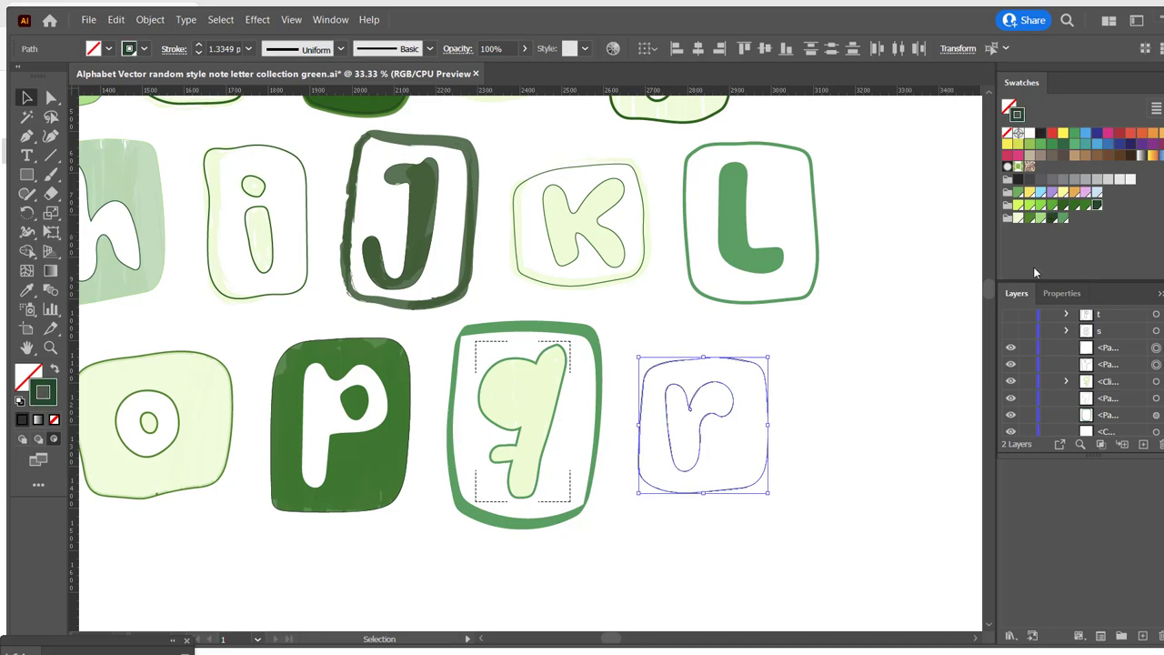
click(810, 419)
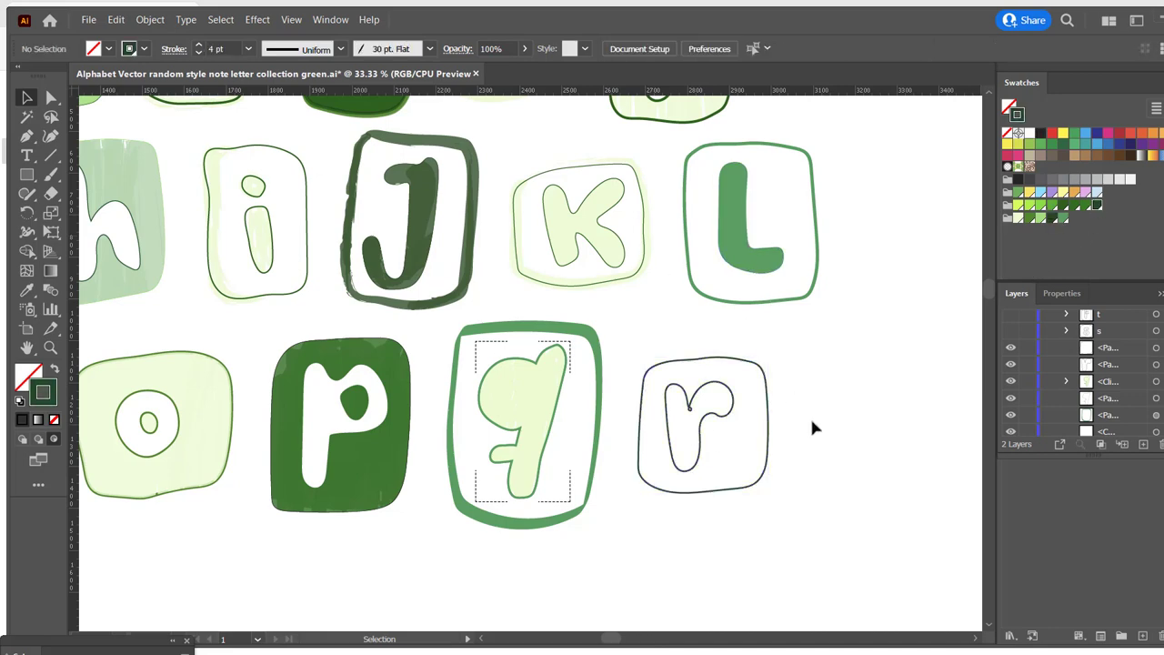
Step: Isolate the r letter and reshape its anchors to remove the loop where stem meets arch
double_click(694, 411)
click(28, 212)
click(27, 195)
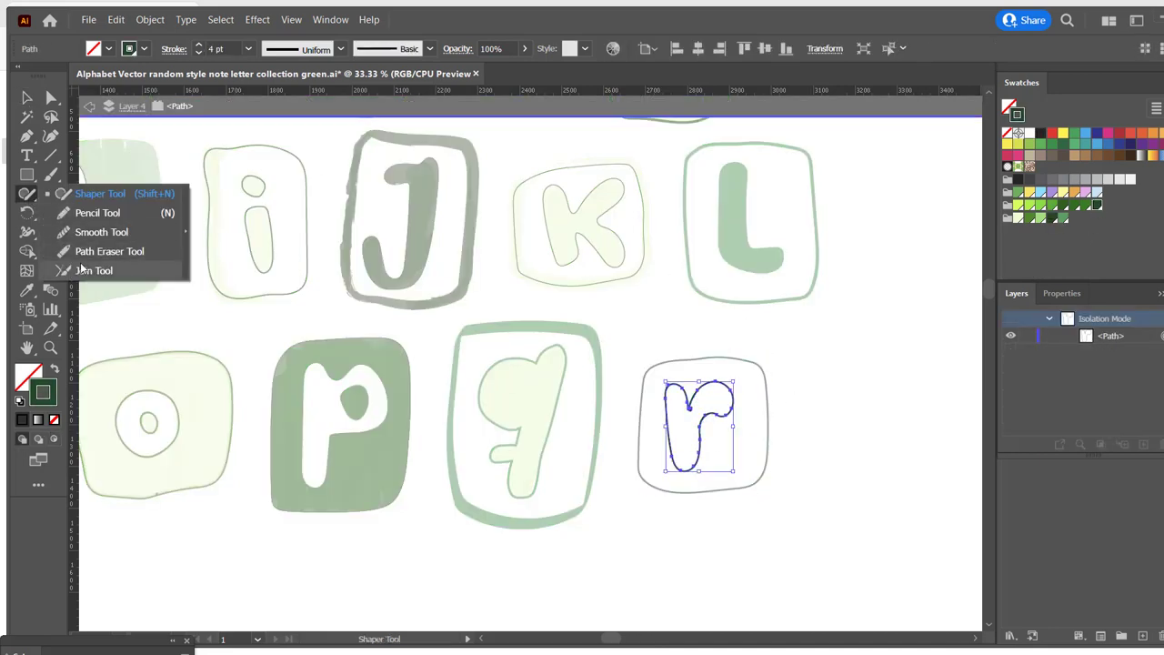
click(82, 270)
scroll(624, 401, up, 5)
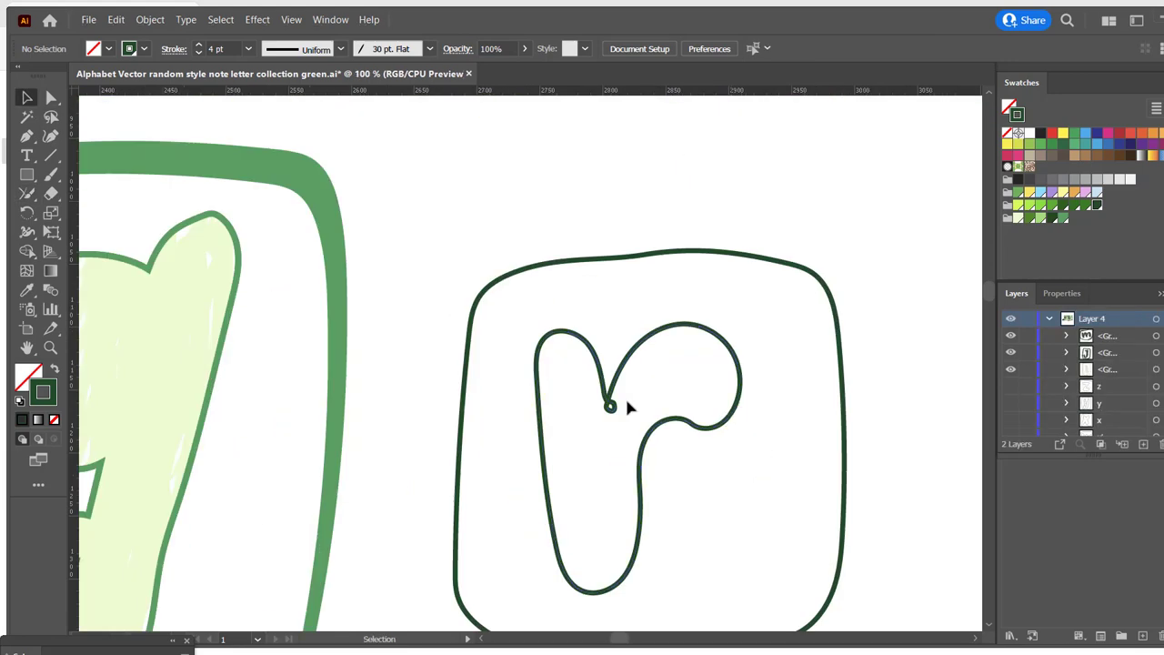
click(625, 400)
scroll(618, 402, up, 5)
key(Escape)
double_click(617, 406)
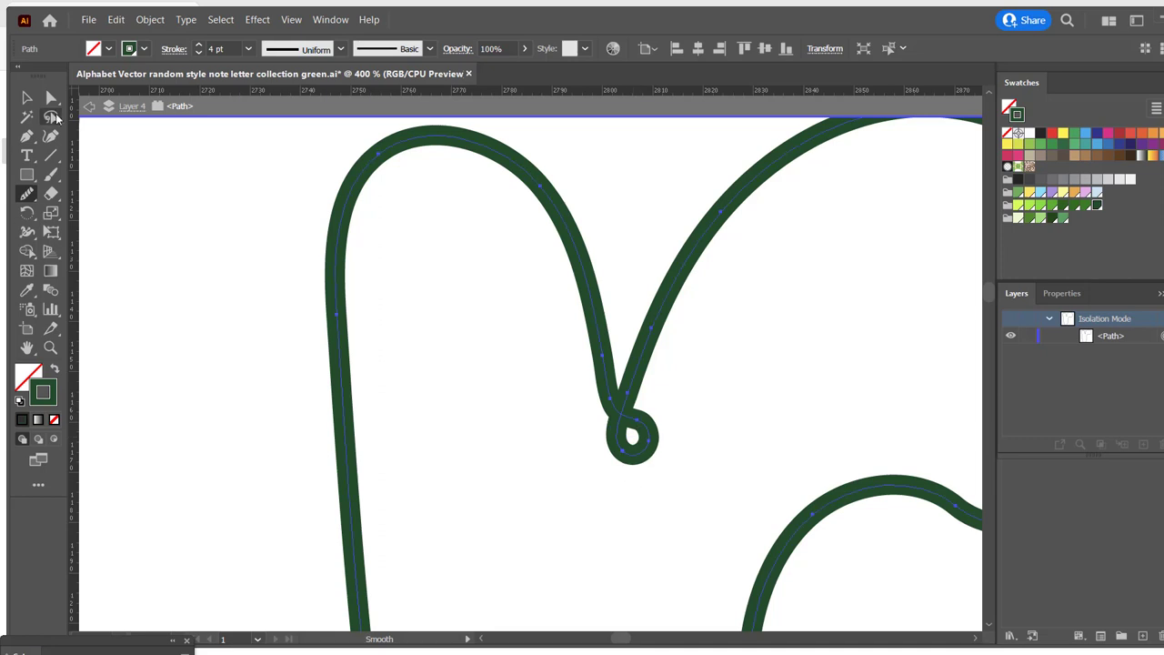
key(a)
mouse_move(635, 424)
mouse_down()
mouse_move(652, 441)
mouse_move(634, 517)
mouse_up()
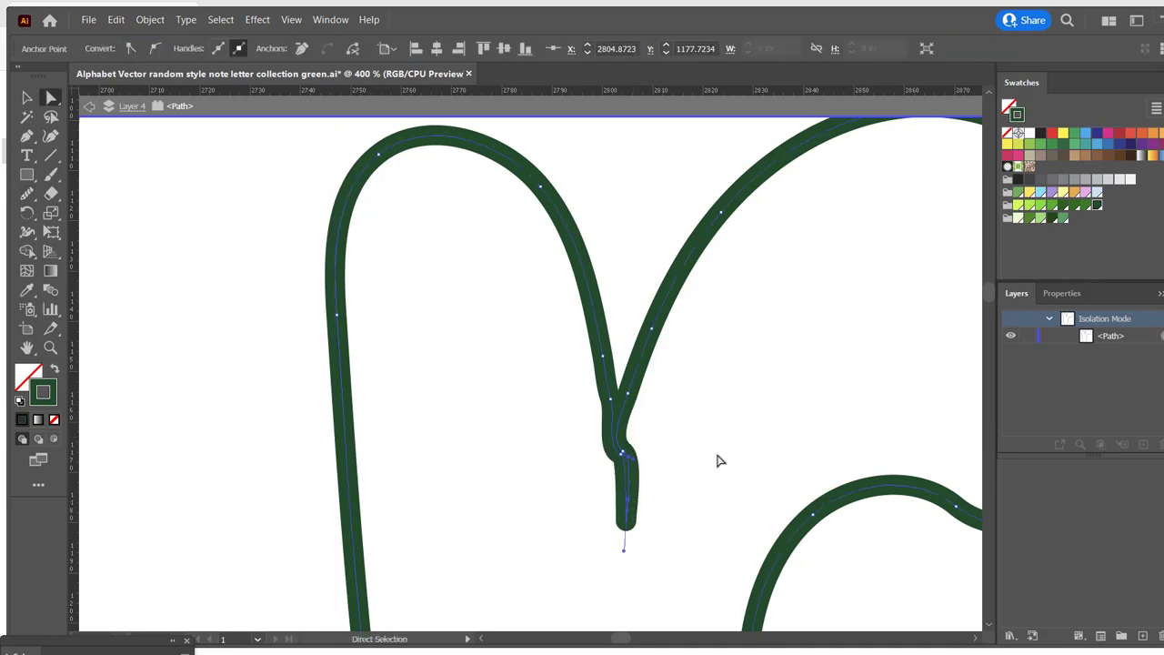
key(Escape)
Step: Pick the dry-ink brush with fill set to none, zoomed in on the r tile
key(v)
scroll(719, 436, down, 5)
scroll(834, 383, down, 2)
scroll(834, 384, up, 1)
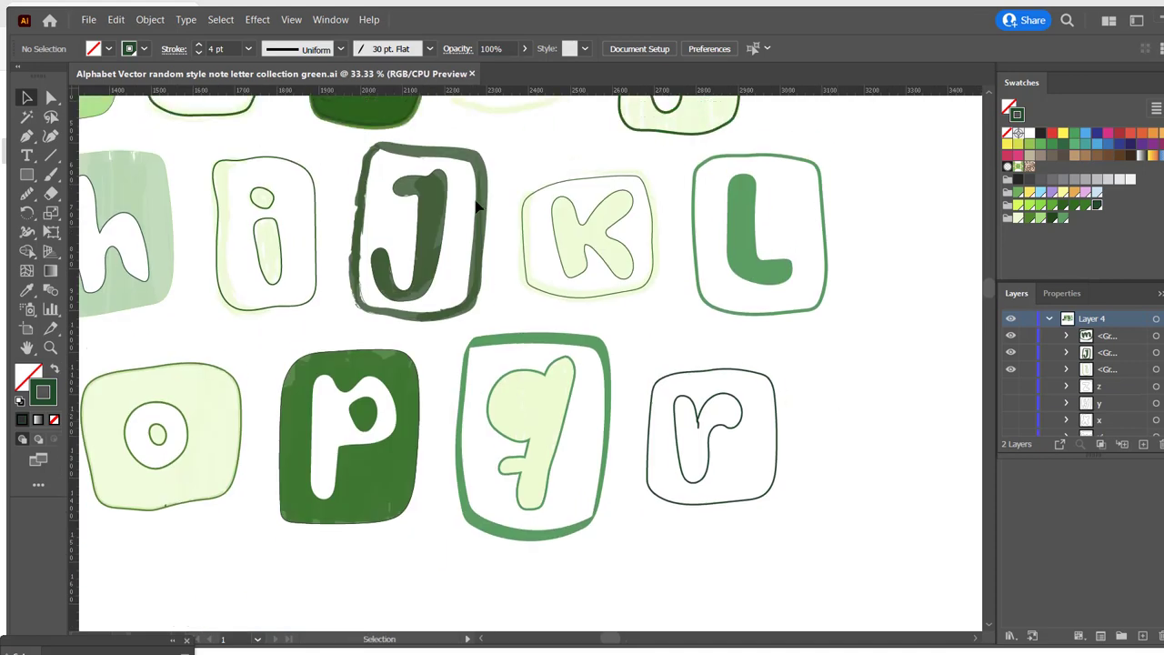
key(b)
click(429, 48)
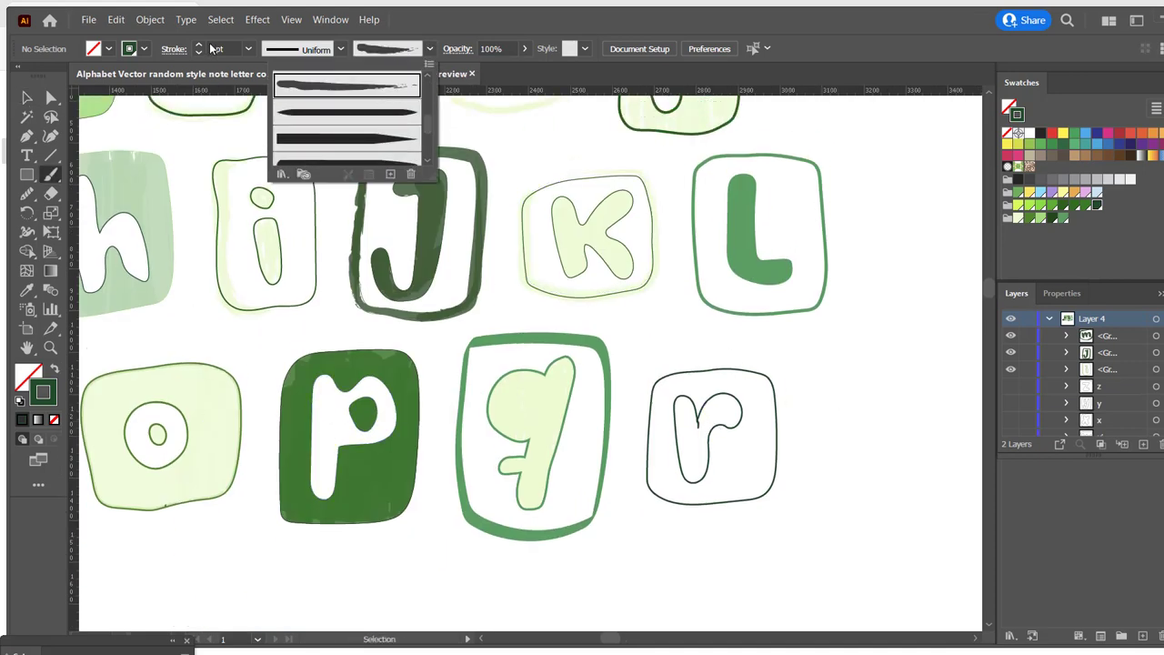
click(350, 87)
key(v)
scroll(700, 410, up, 2)
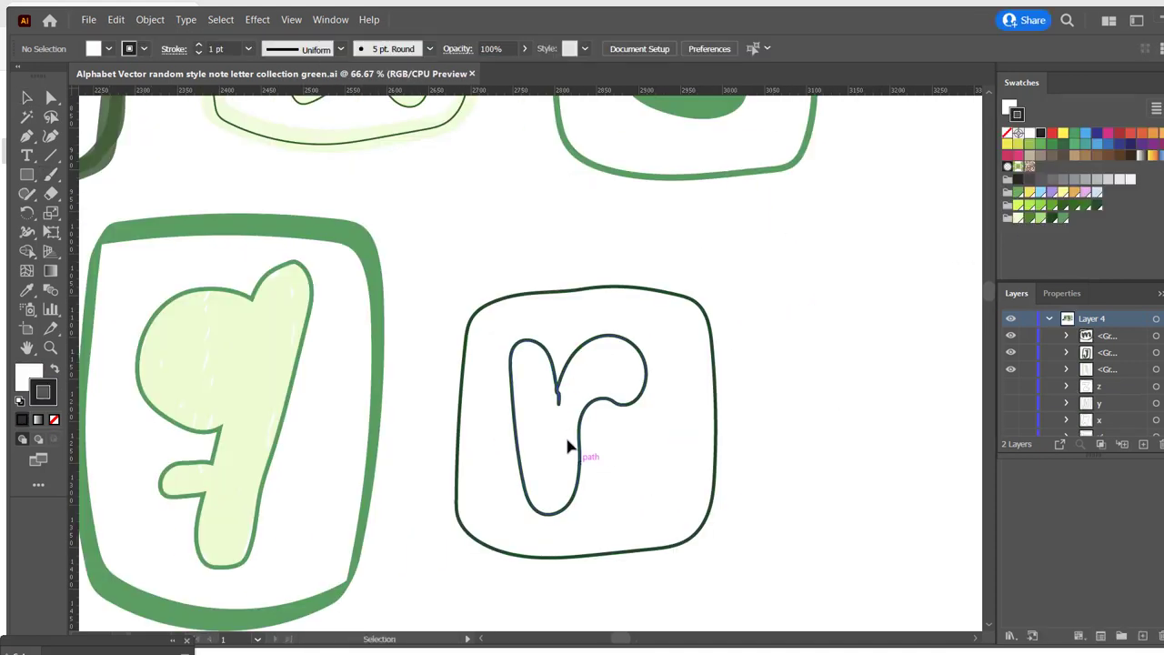
key(ctrl+shift+a)
Step: Paint light green brush strokes along the r tile's left and bottom edges
click(430, 48)
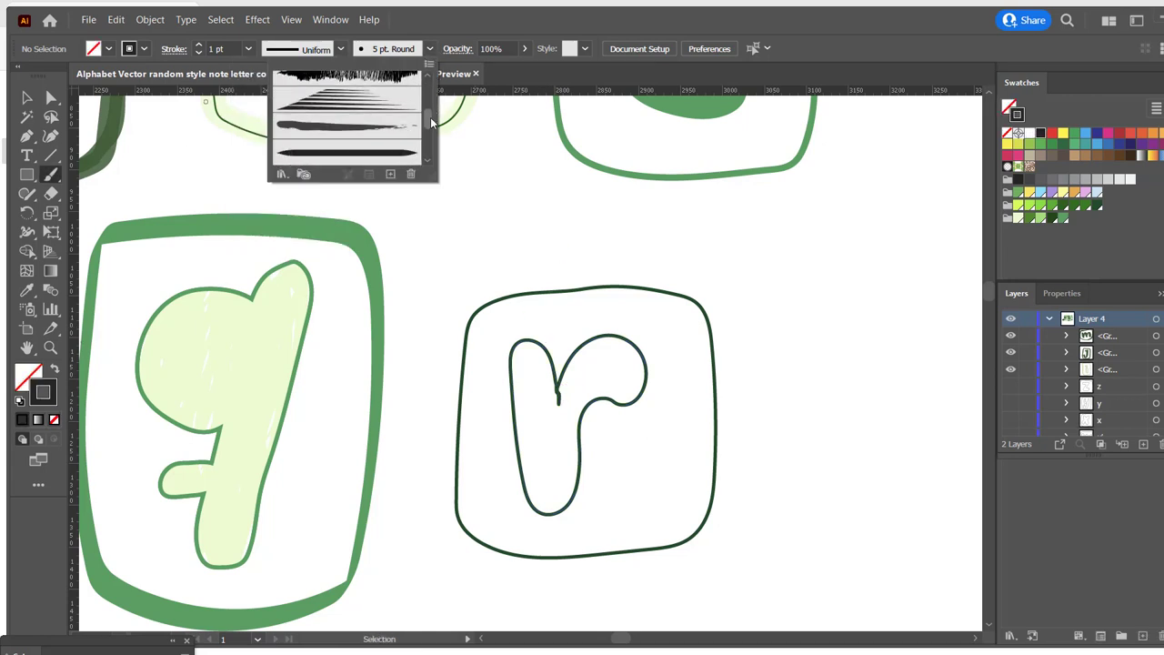
click(346, 100)
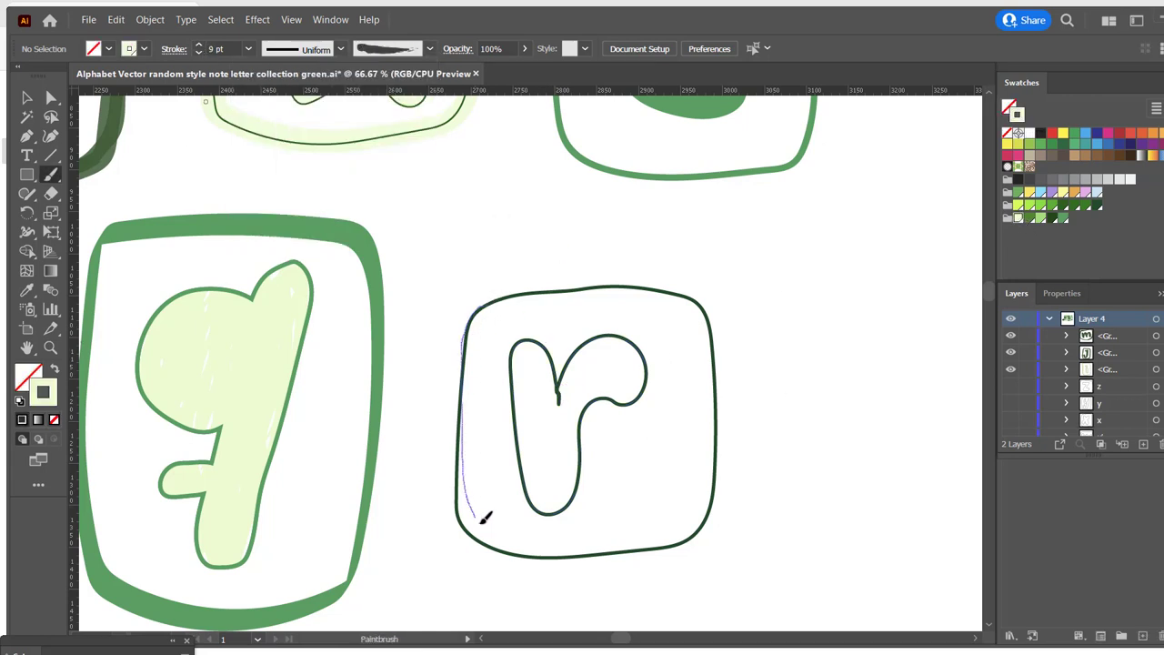
drag(485, 517, 486, 522)
key(ctrl+z)
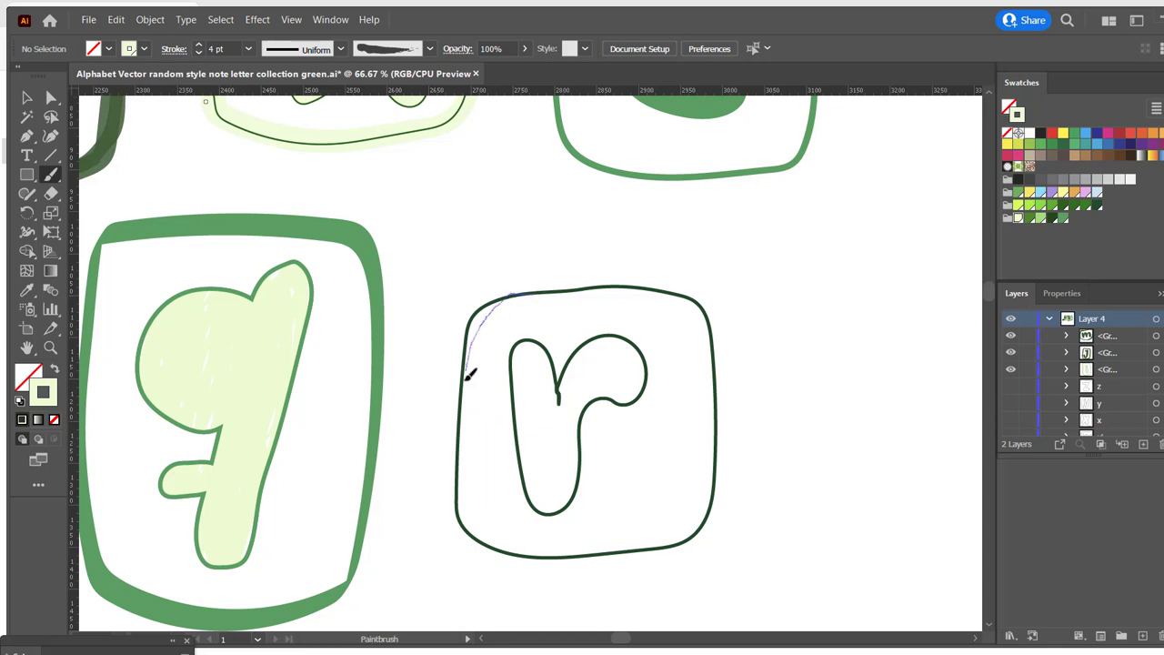
drag(470, 373, 551, 557)
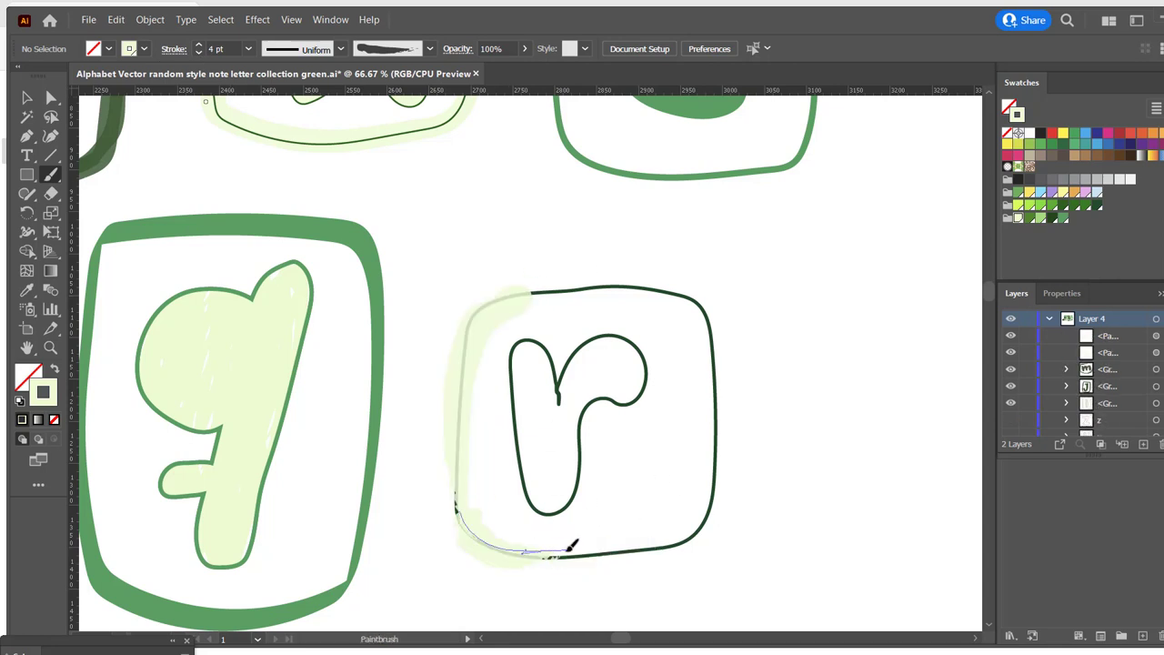
drag(459, 495, 715, 464)
key(v)
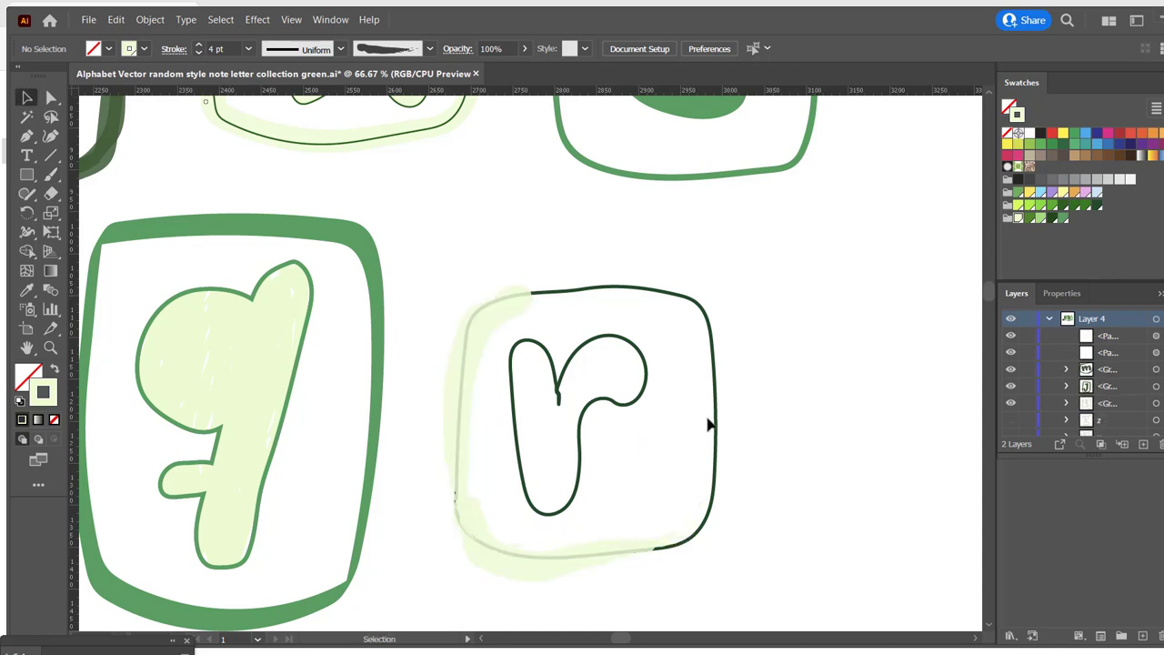
Step: Thin the r tile's frame outline to 2 pt and brush a stroke over the letter
click(694, 390)
click(199, 52)
click(198, 52)
click(286, 164)
key(b)
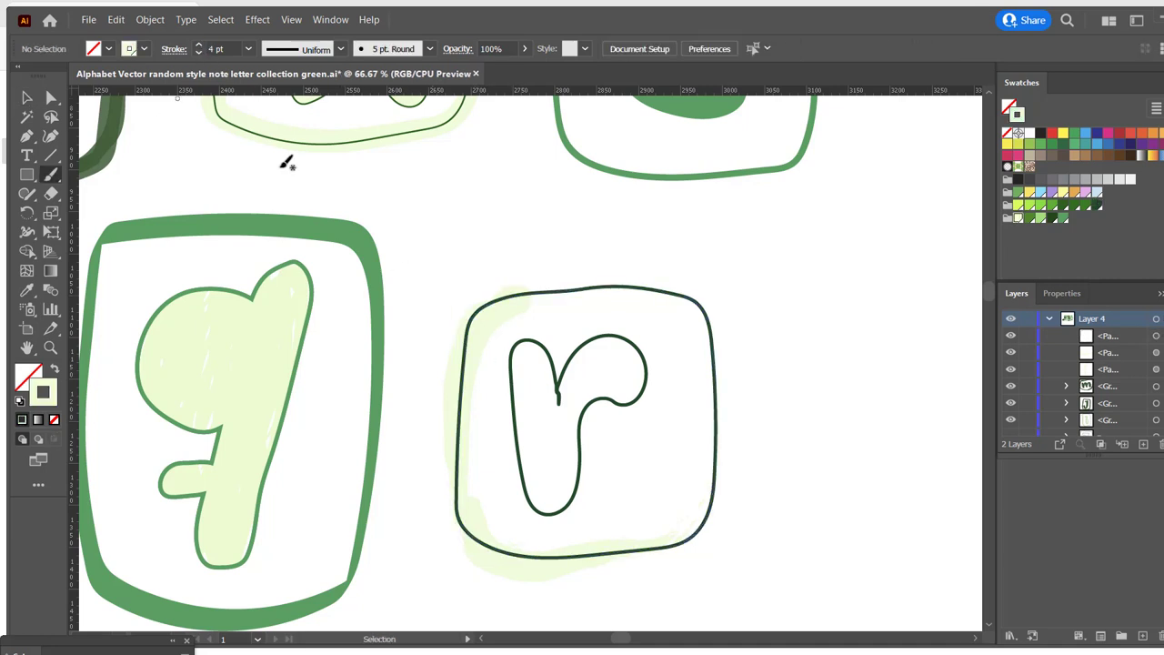
drag(562, 389, 558, 400)
key(v)
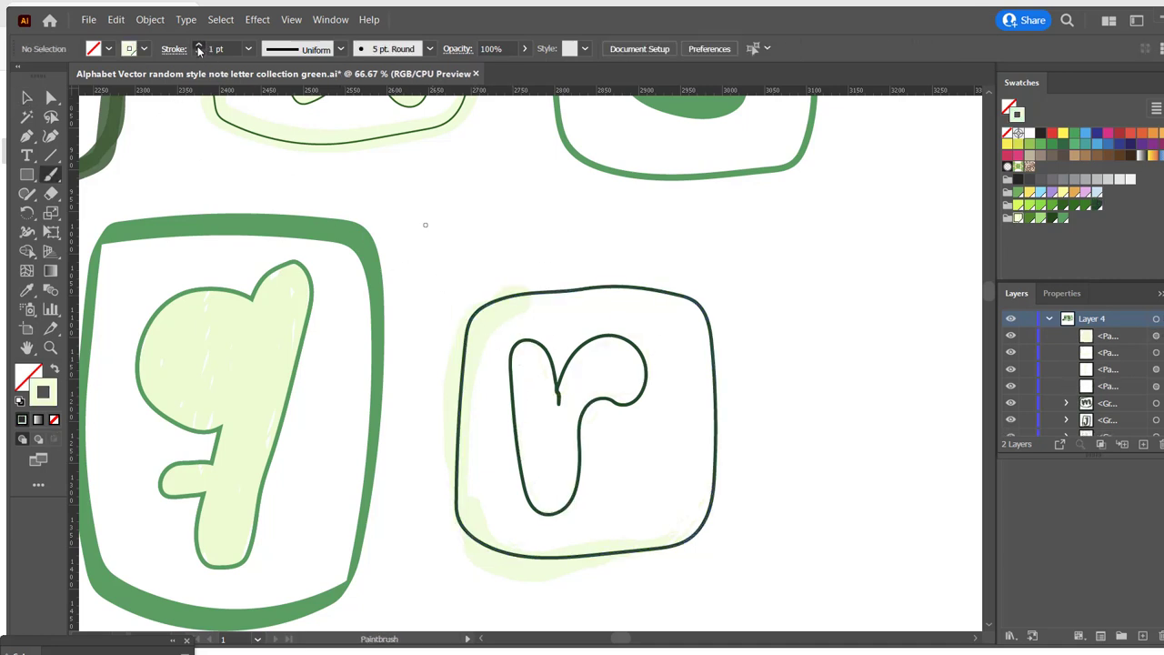
Step: Repaint a pale green brush fill inside the r letter
mouse_move(519, 344)
mouse_down()
mouse_move(569, 459)
mouse_move(641, 364)
mouse_move(583, 352)
mouse_move(540, 382)
mouse_move(554, 474)
mouse_up()
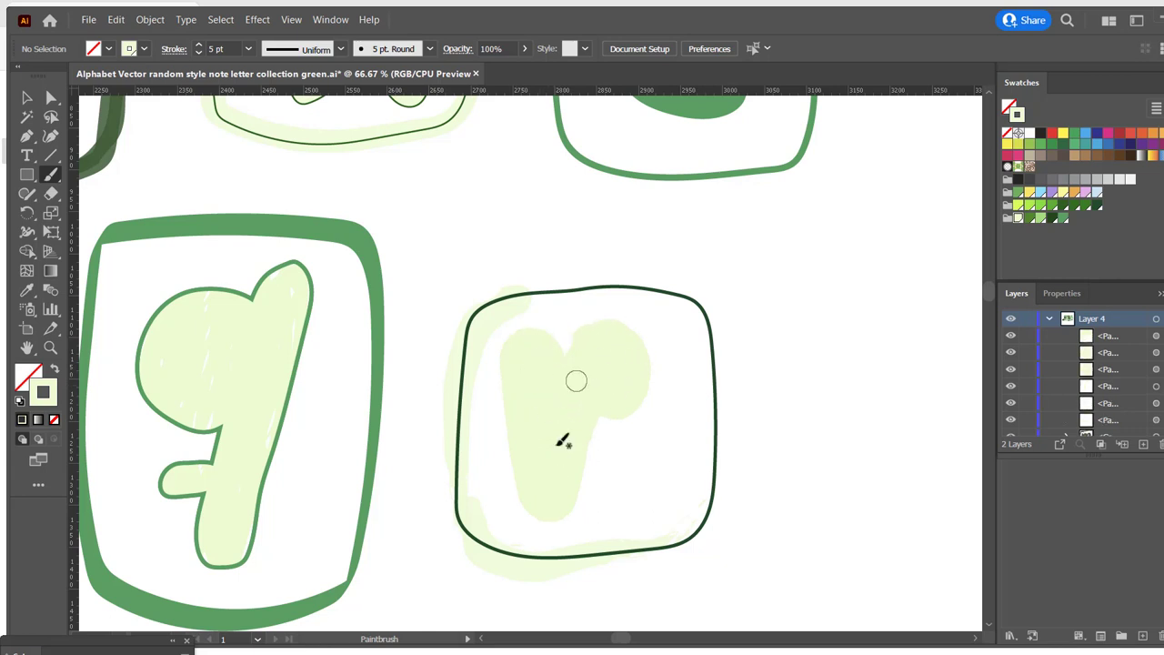
key(v)
key(ctrl+z)
key(b)
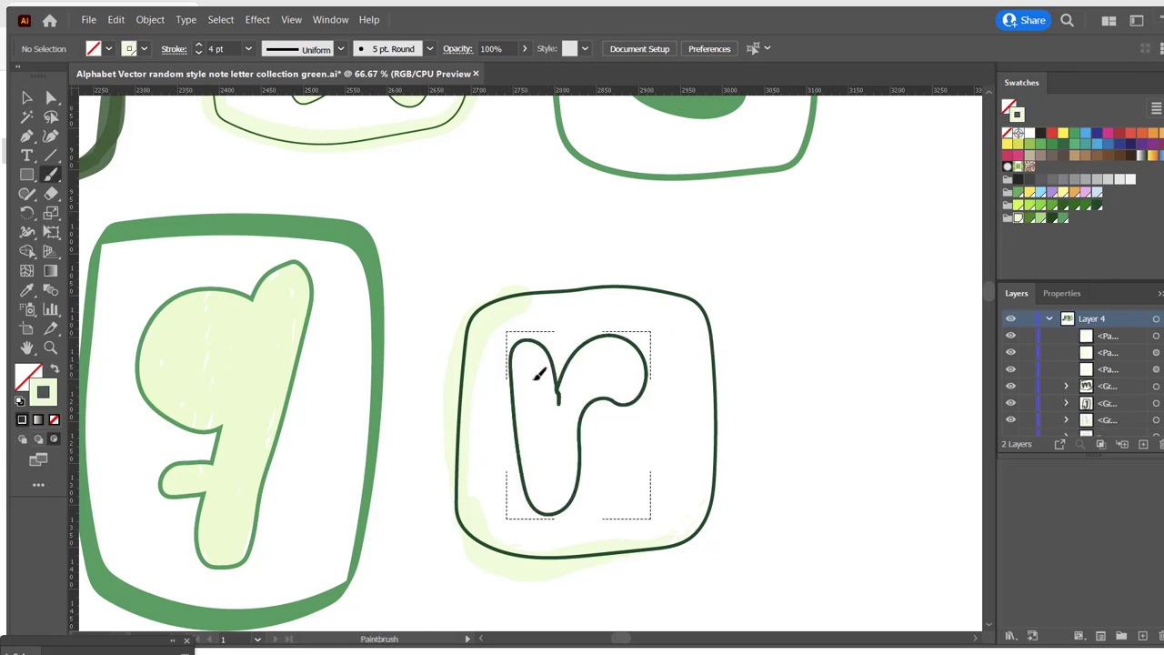
mouse_move(525, 344)
mouse_down()
mouse_move(523, 482)
mouse_move(592, 325)
mouse_move(636, 382)
mouse_up()
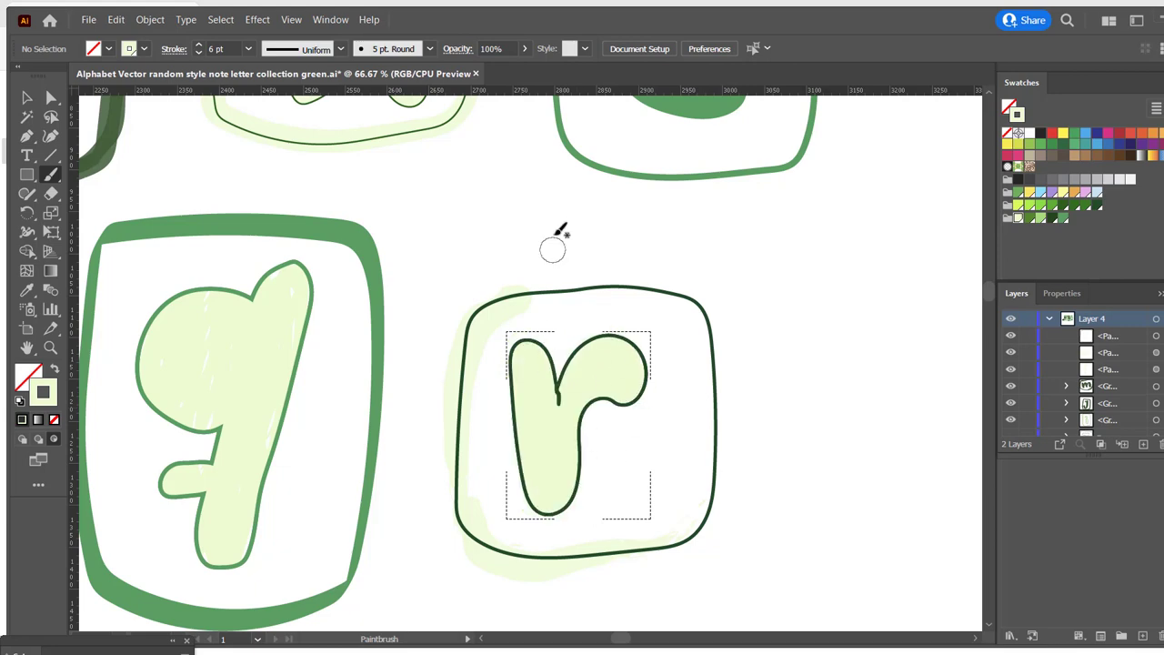
key(v)
Step: Group all pieces of the r tile and zoom out toward the alphabet
drag(742, 268, 468, 569)
key(ctrl+g)
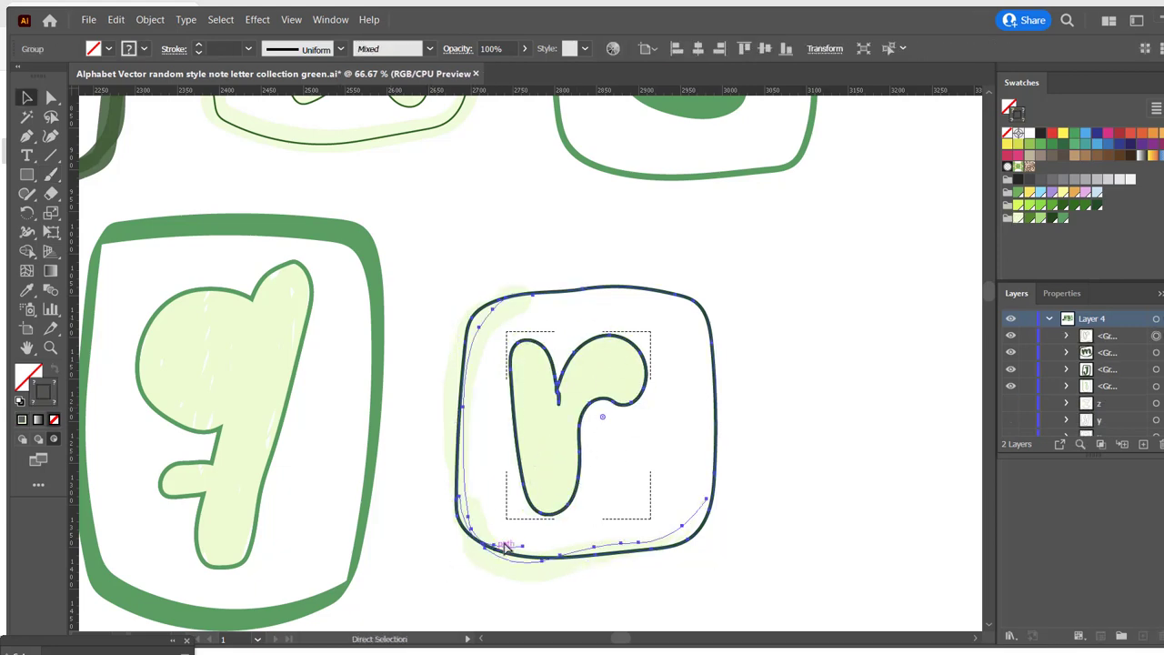
key(v)
click(767, 286)
key(ctrl+minus)
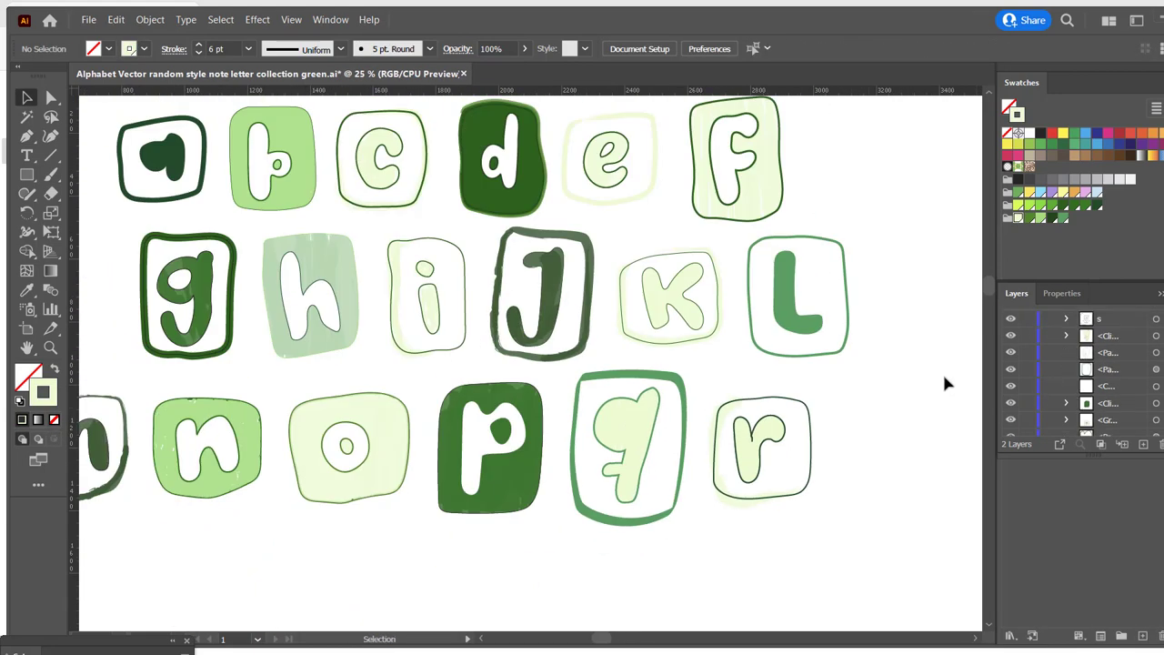
Step: Give the s tile outline a textured brush and a green stroke
key(ctrl+0)
alt+scroll(193, 544, up, 2)
scroll(341, 494, down, 2)
scroll(455, 467, down, 1)
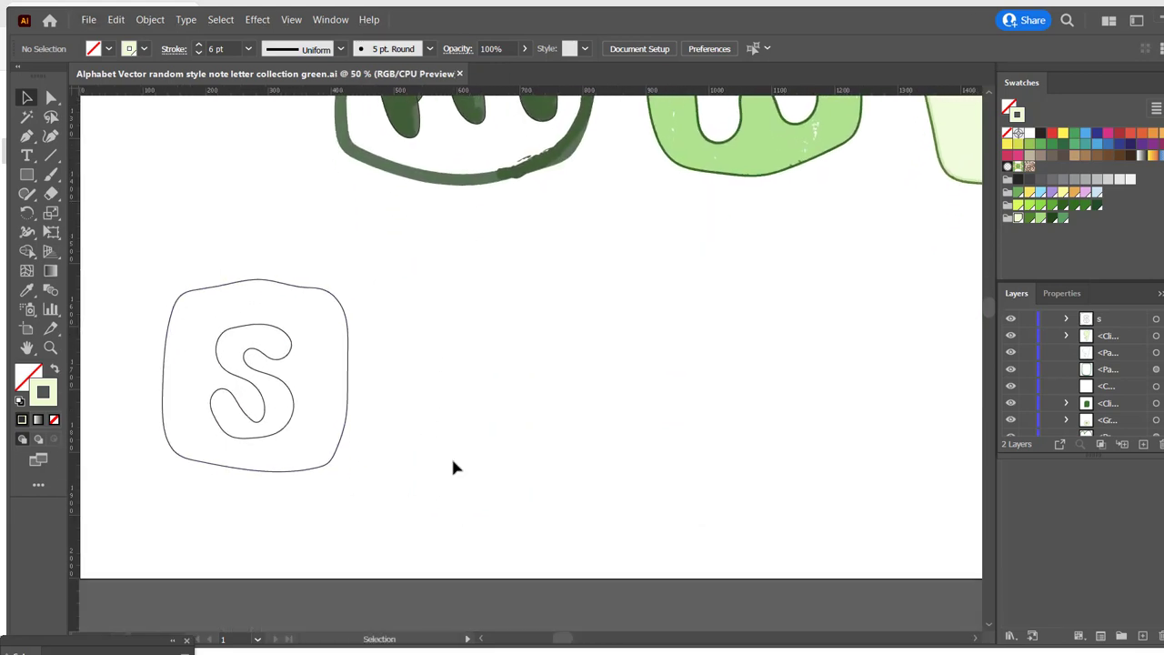
click(348, 373)
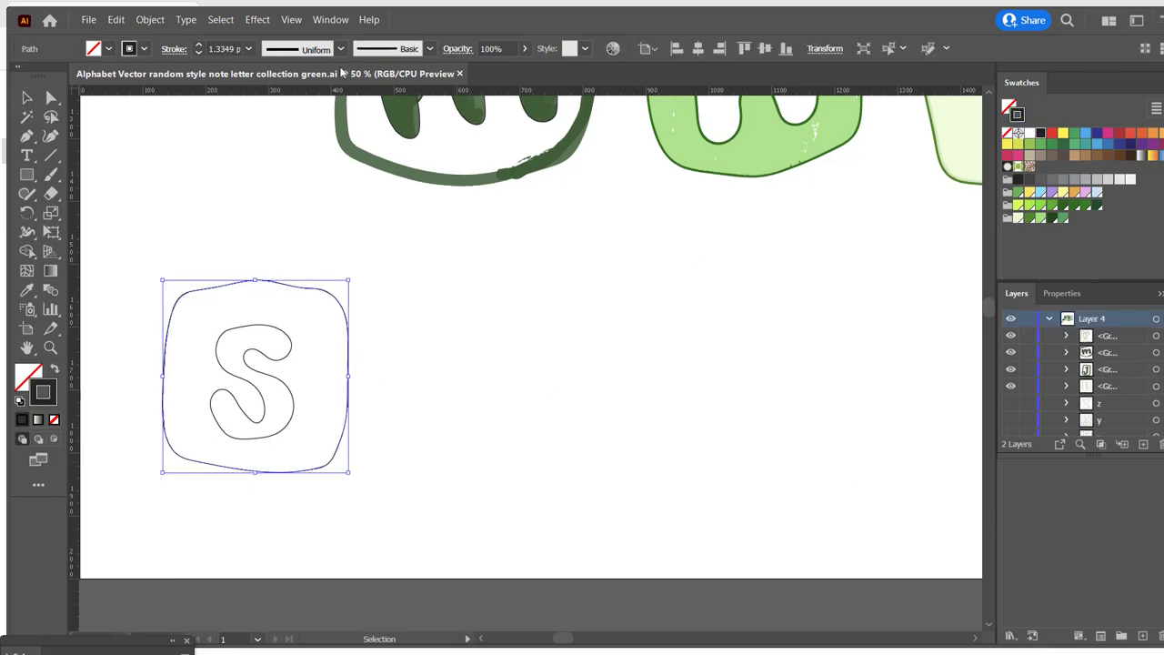
click(429, 48)
click(346, 137)
click(1030, 205)
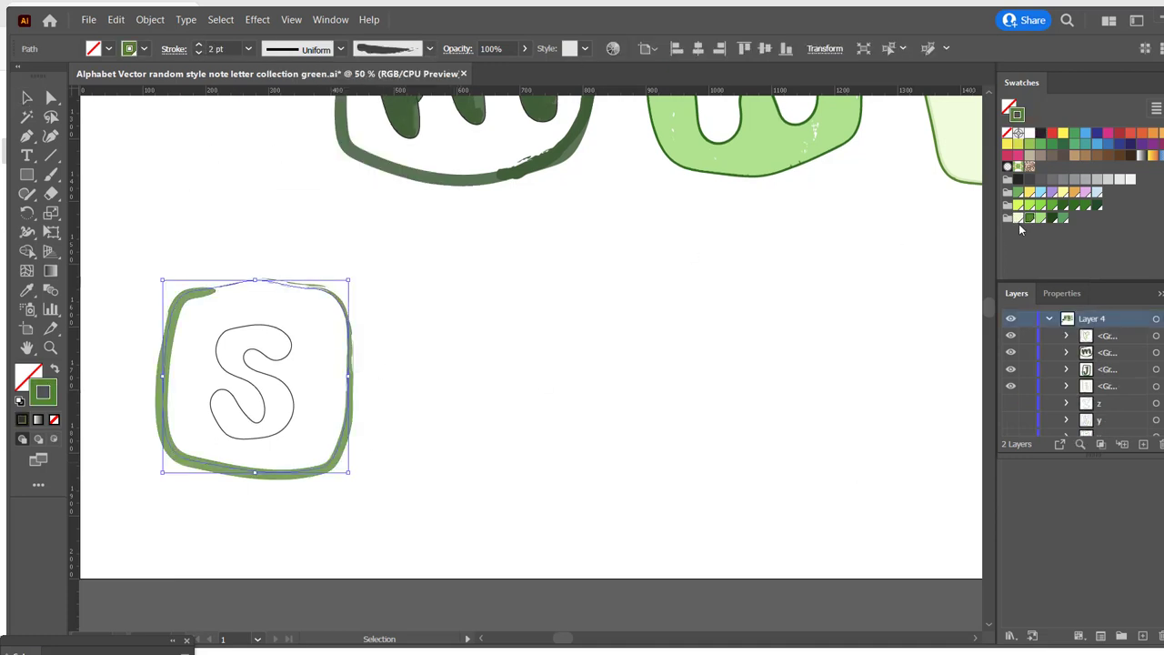
key(ctrl+shift+a)
Step: Paint a solid green fill inside the S and a stroke along the tile's top edge
click(278, 385)
key(b)
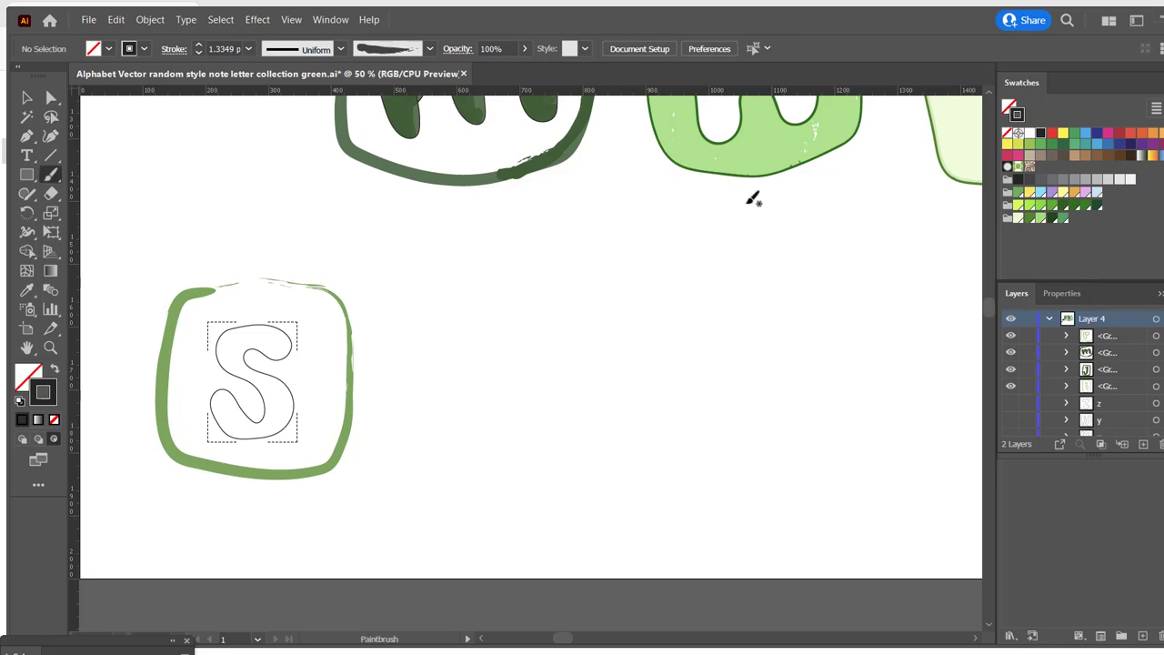
mouse_move(234, 372)
mouse_down()
mouse_move(303, 395)
mouse_move(267, 416)
mouse_move(247, 376)
mouse_move(283, 445)
mouse_up()
click(200, 52)
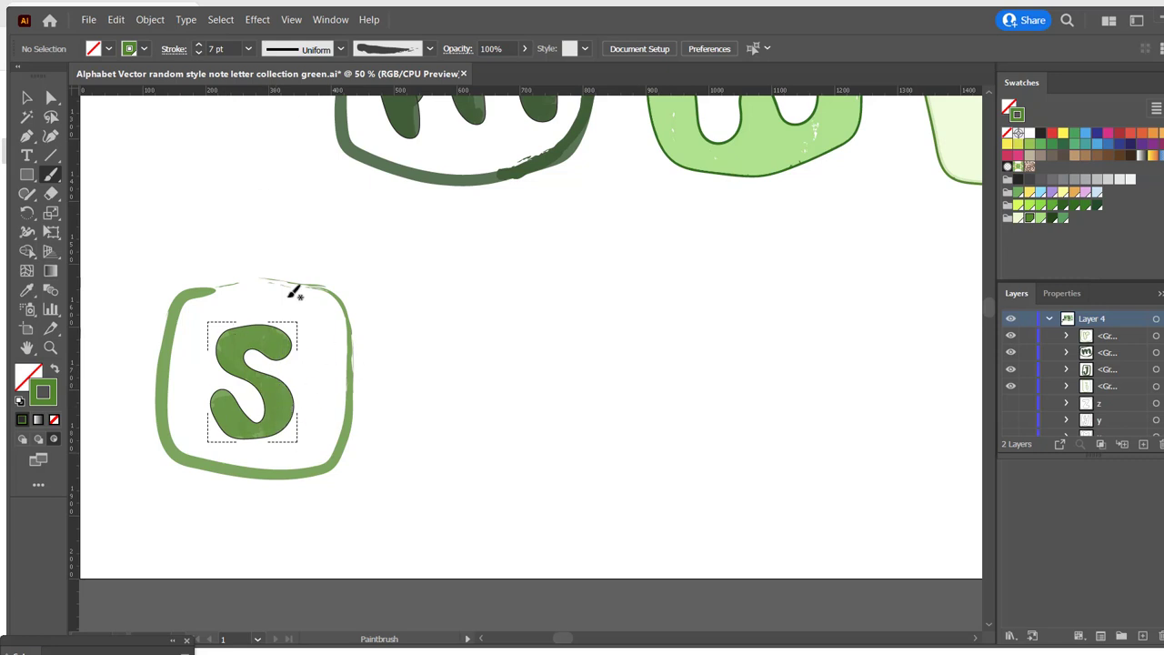
ctrl+click(314, 350)
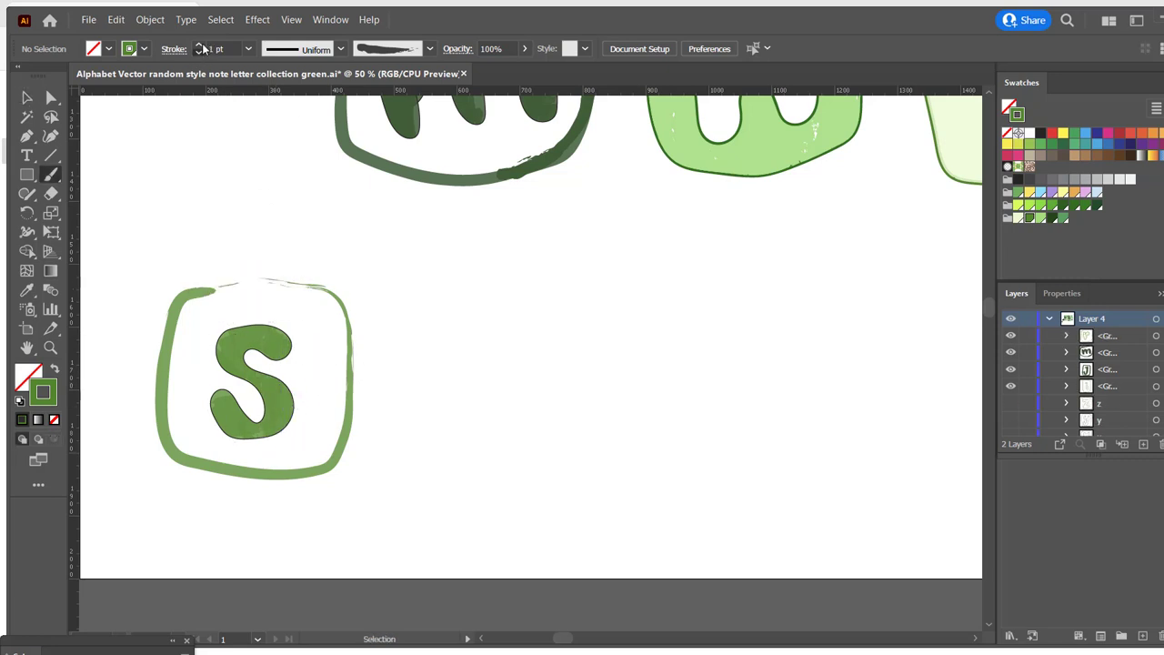
drag(214, 288, 325, 286)
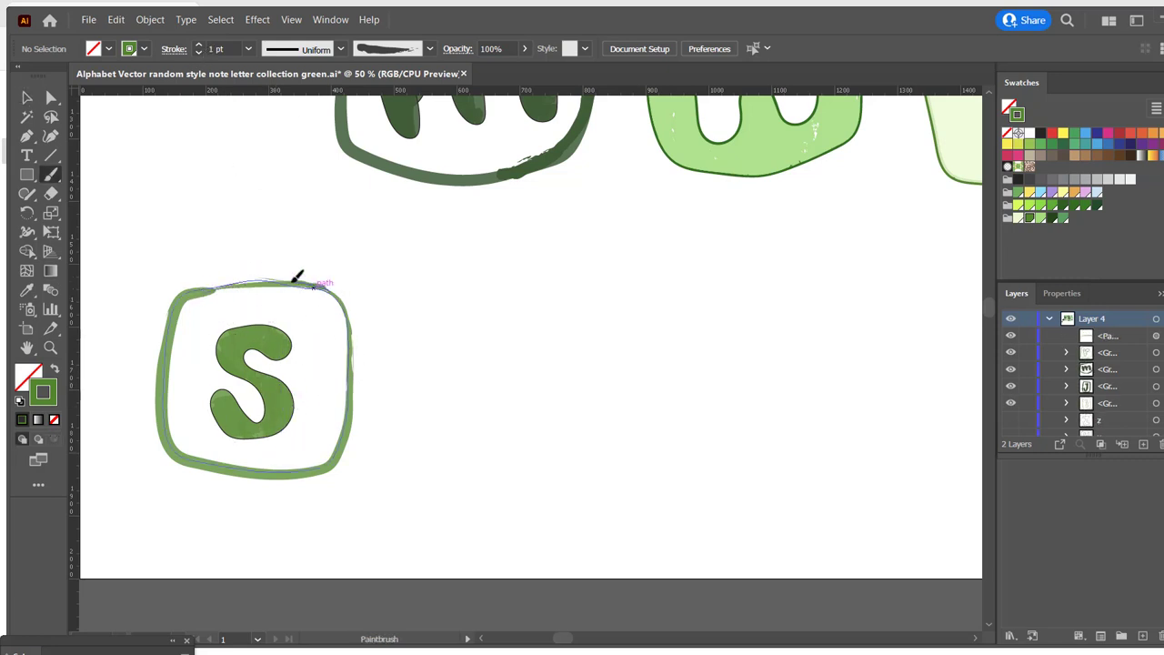
Step: Marquee-select the s tile's pieces and group them with Ctrl+G
key(v)
drag(285, 167, 216, 446)
key(ctrl+g)
click(446, 302)
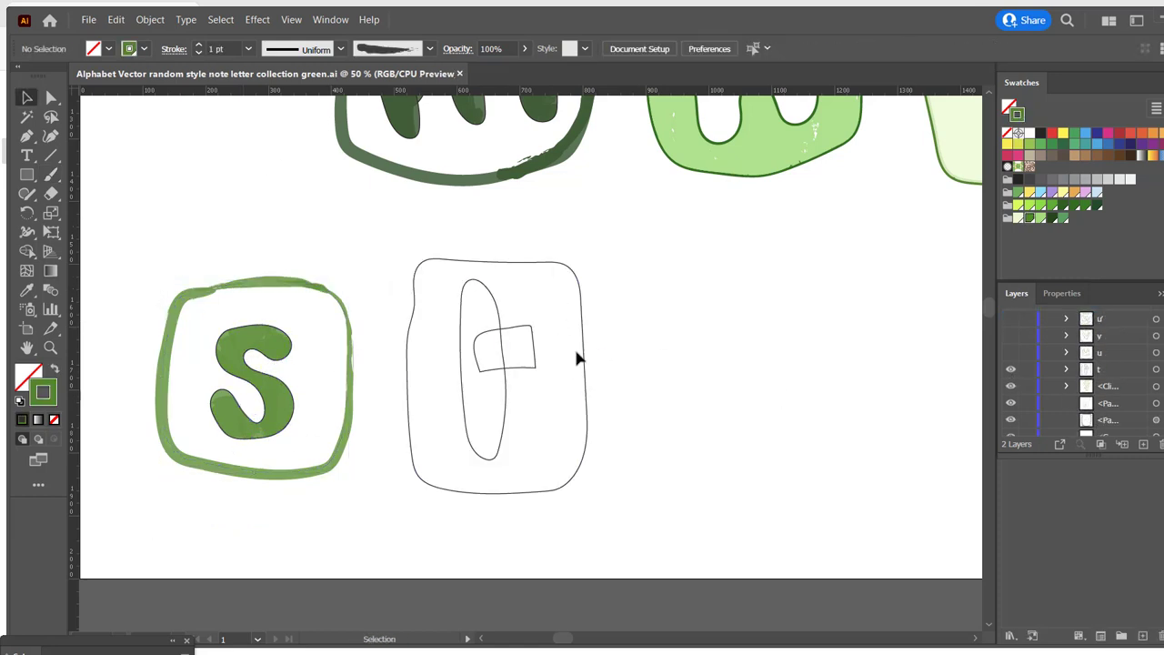
Step: Merge the t's oval and crossbar into one shape with Shape Builder
click(576, 359)
click(488, 372)
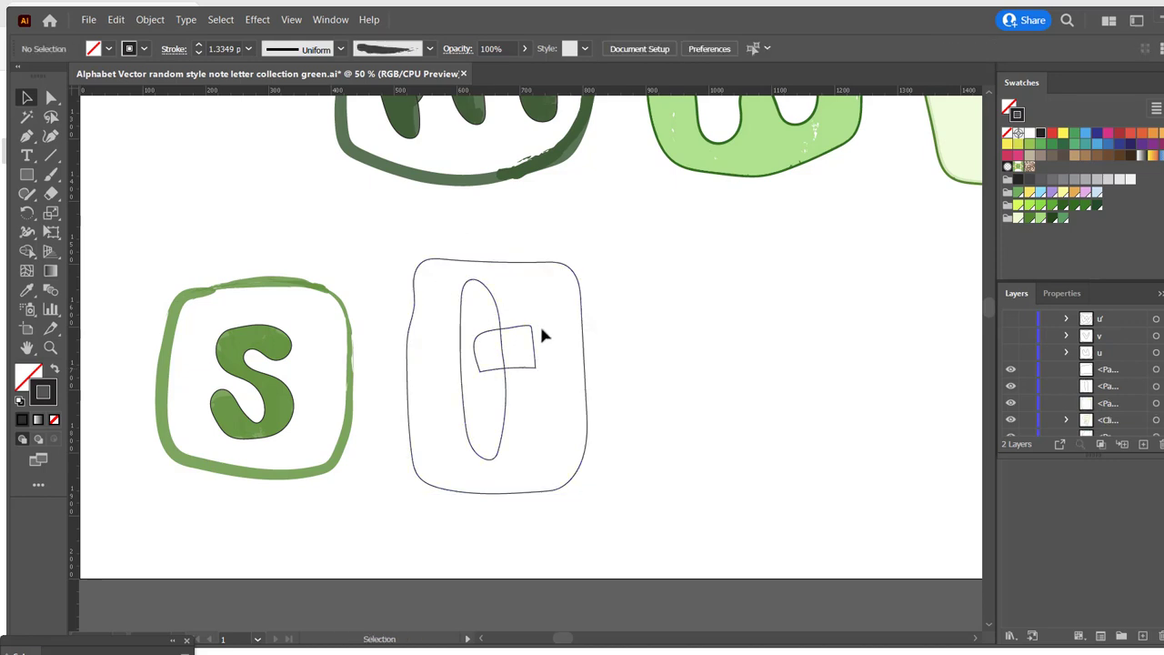
key(shift+m)
mouse_move(541, 336)
mouse_down()
mouse_move(482, 337)
mouse_move(510, 447)
mouse_up()
key(v)
click(540, 410)
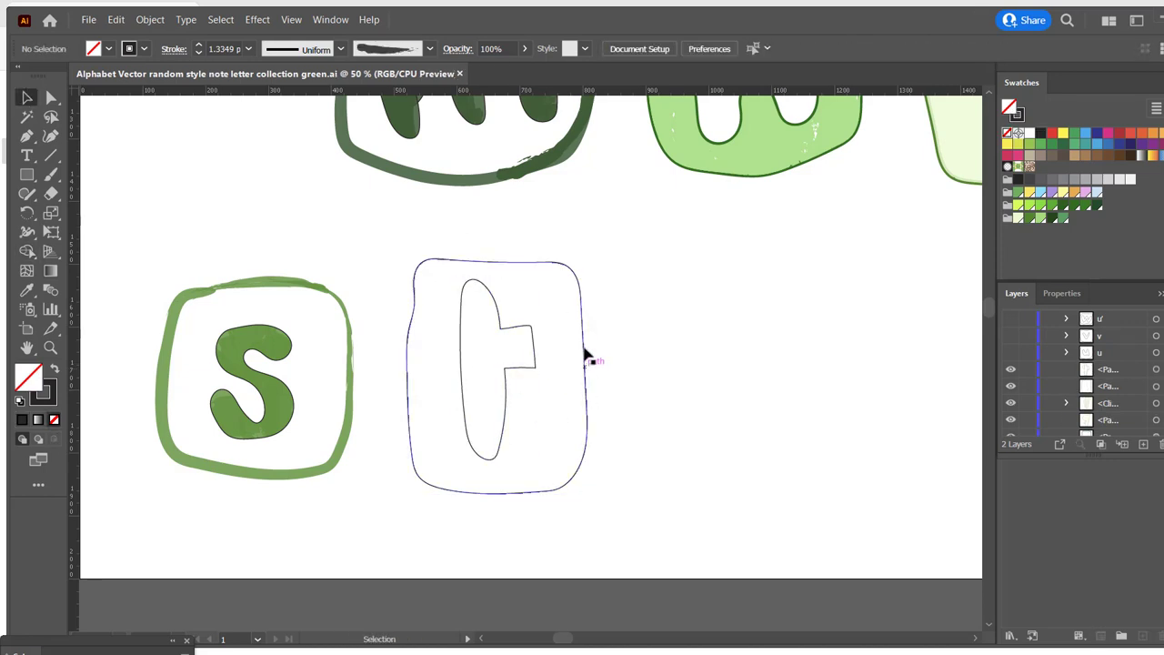
Step: Paint the t tile's background green with the rough charcoal brush and save
click(585, 354)
click(429, 48)
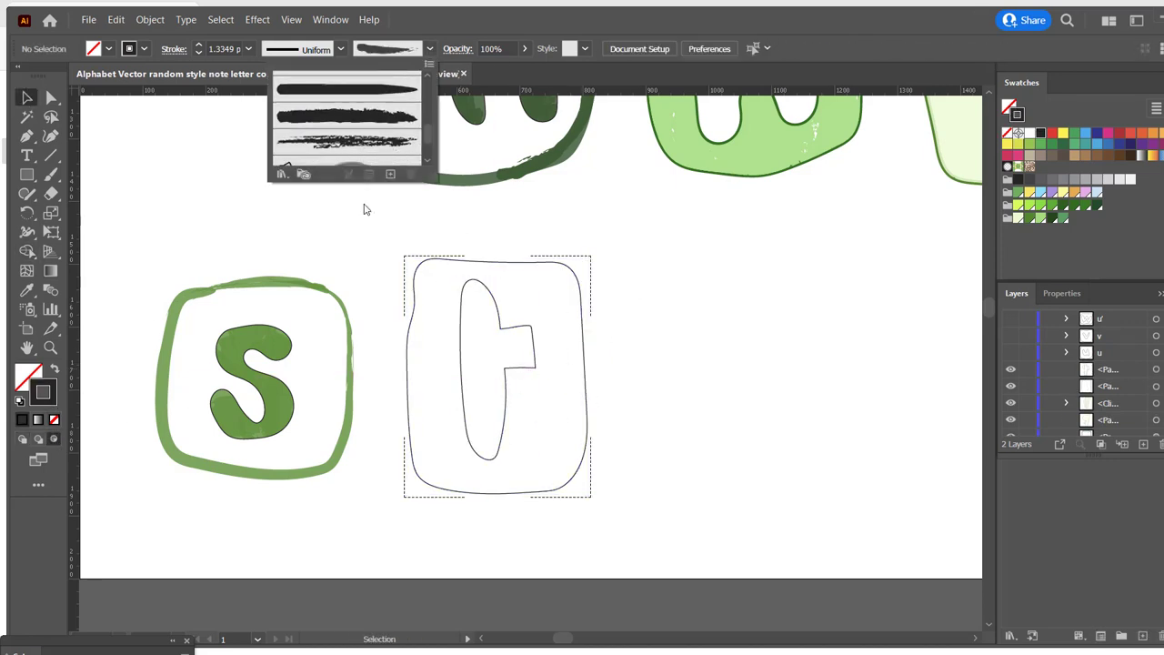
click(346, 141)
key(b)
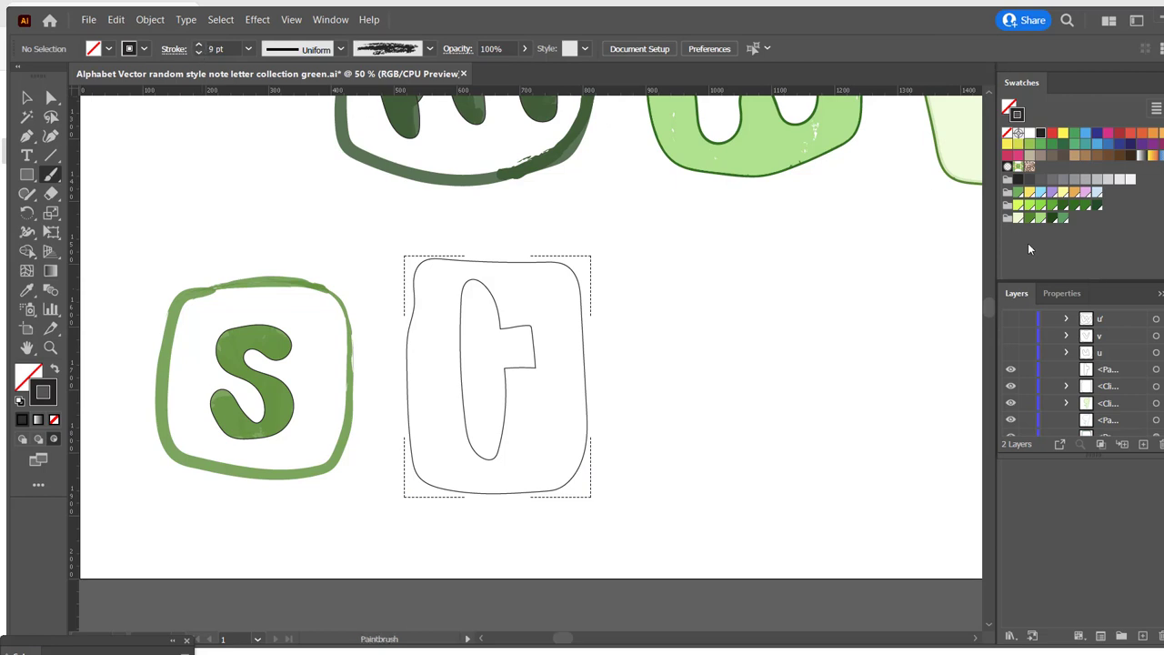
click(1060, 221)
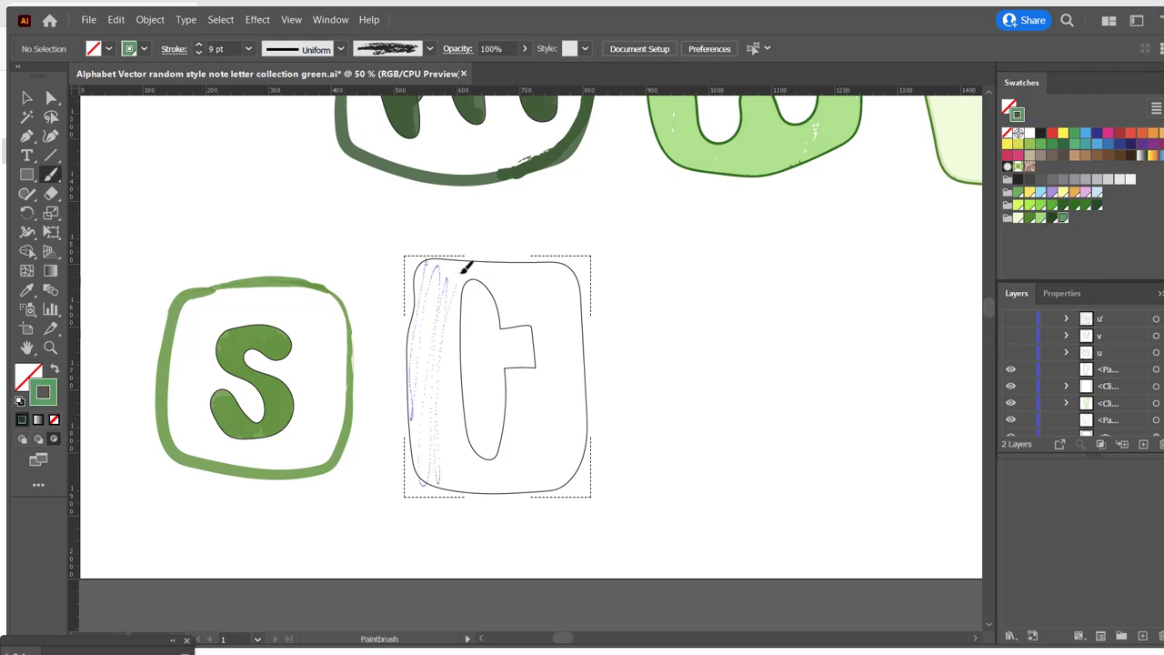
mouse_move(465, 266)
mouse_down()
mouse_move(546, 337)
mouse_move(484, 334)
mouse_up()
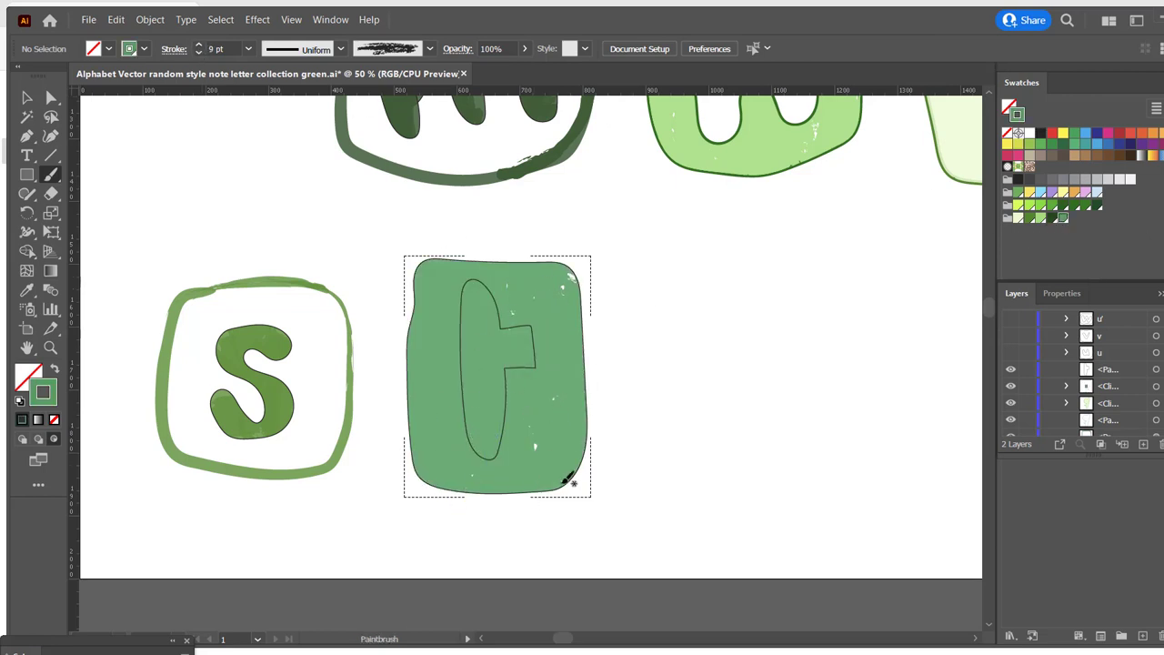
key(ctrl+s)
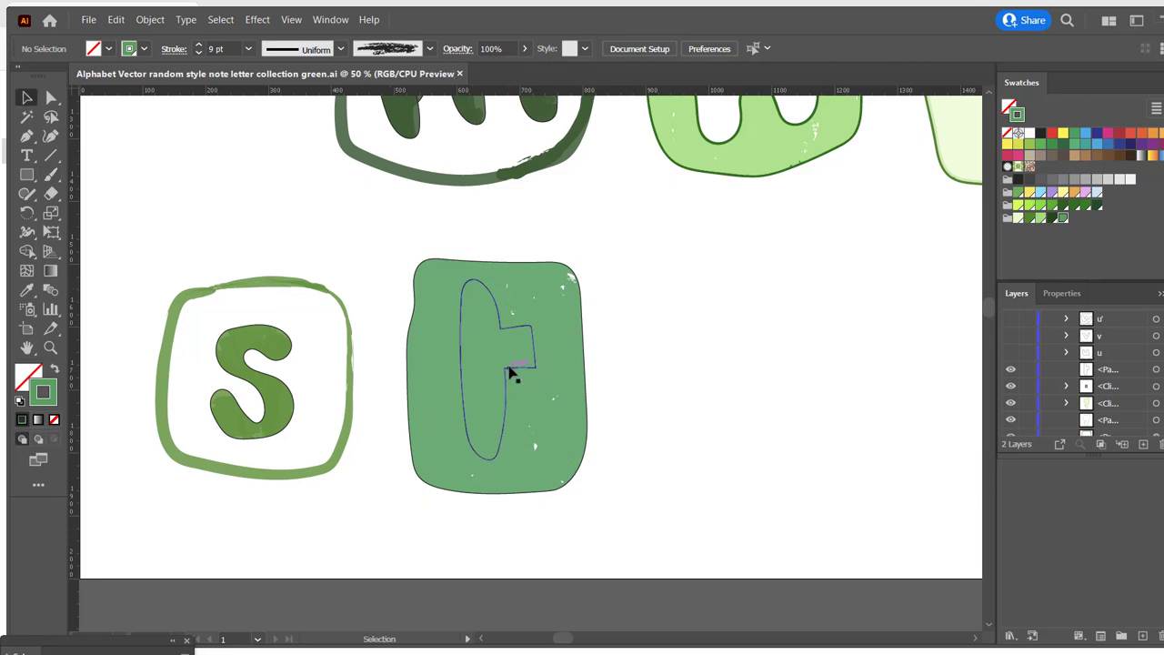
Step: Give the t letter a thin 15 pt. Round pale green outline and white fill
click(513, 373)
click(429, 48)
scroll(346, 118, up, 3)
click(312, 82)
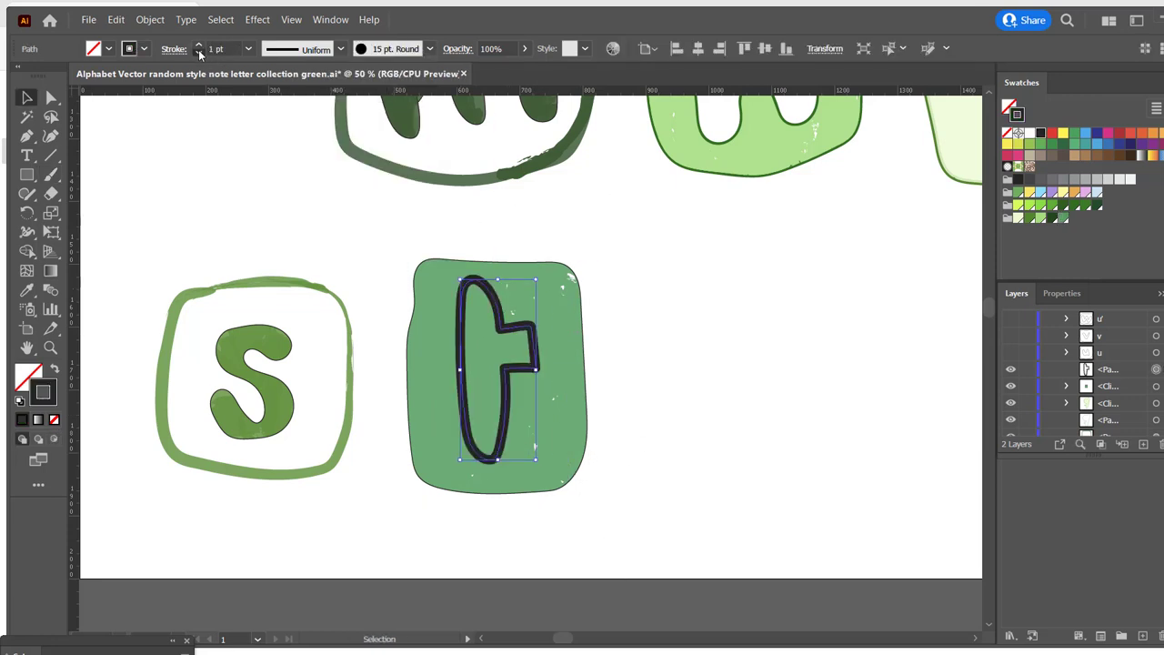
click(199, 54)
drag(557, 443, 558, 443)
click(1040, 219)
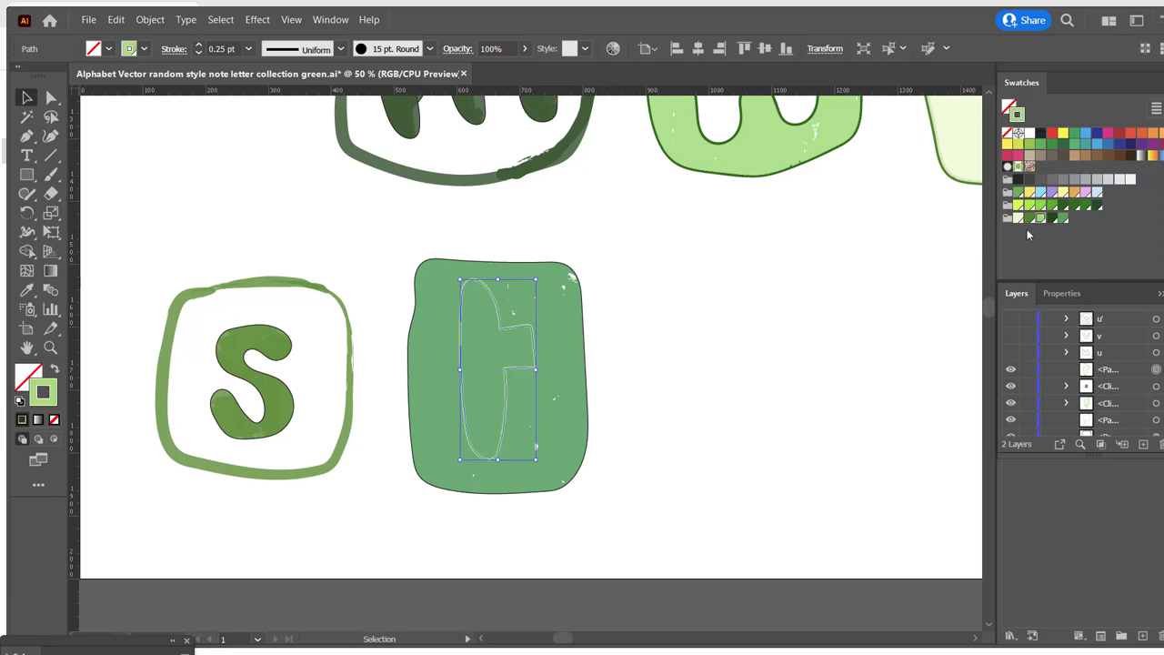
click(55, 367)
click(635, 213)
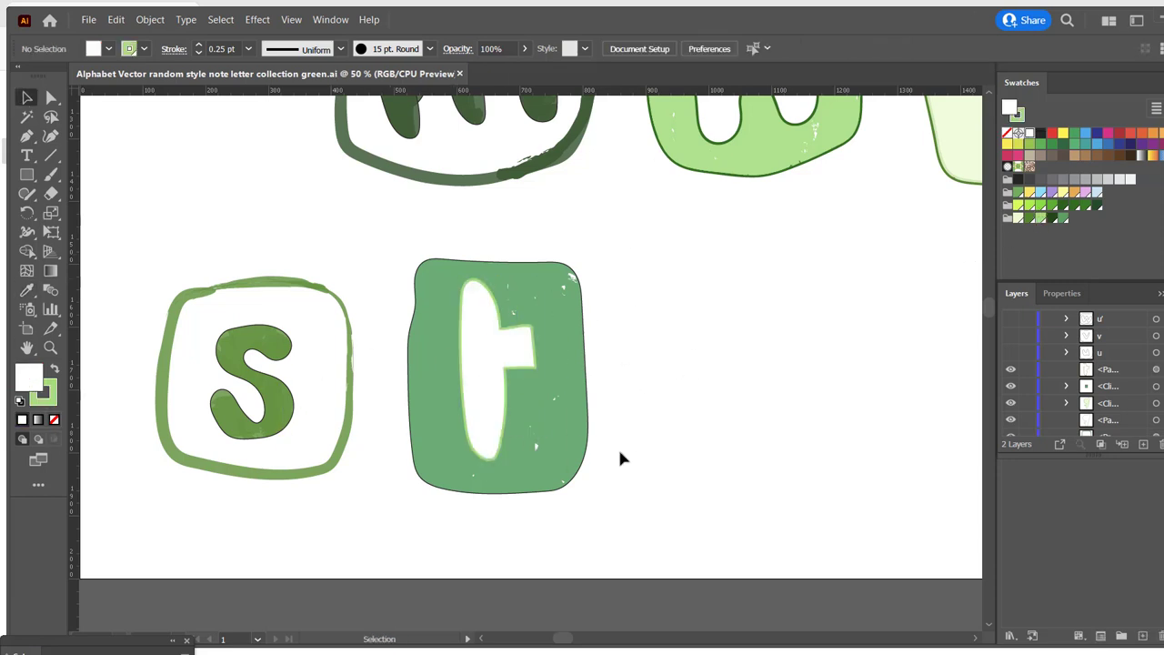
Step: Select the green t tile and enter and leave its group
click(578, 480)
double_click(589, 388)
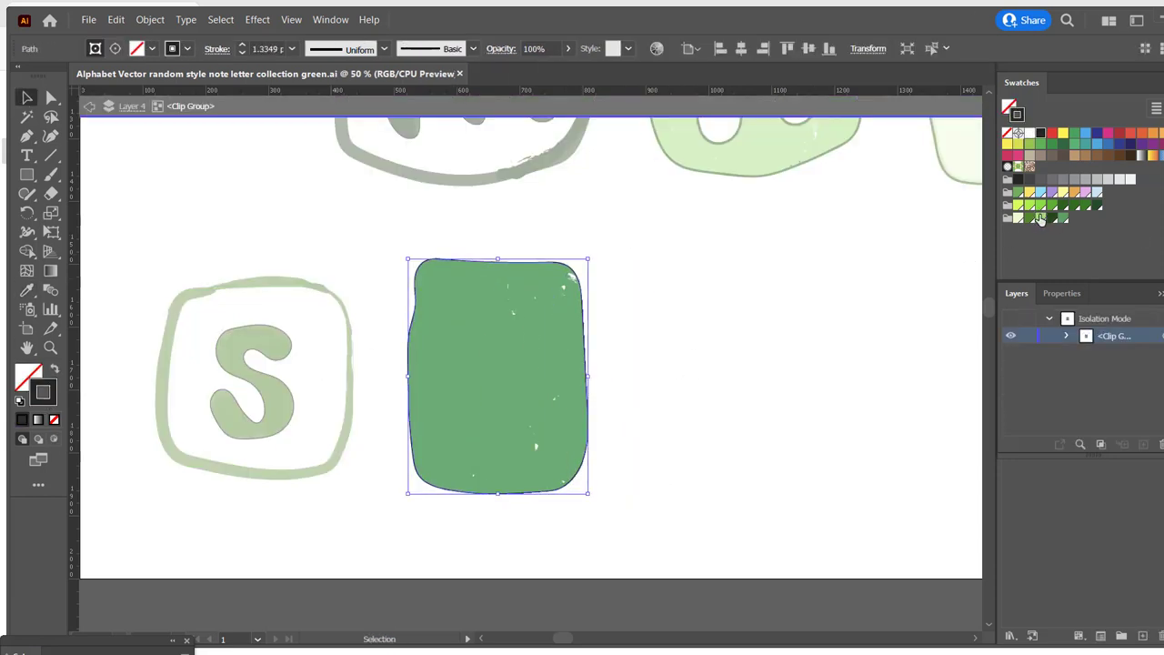
double_click(780, 393)
scroll(808, 369, right, 3)
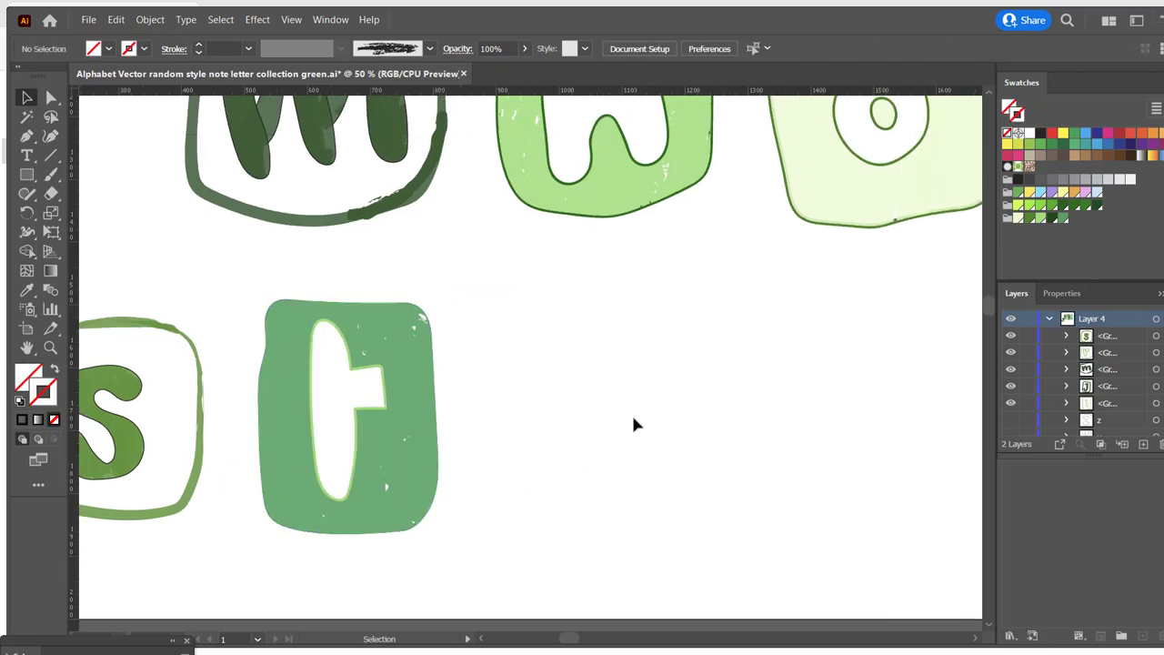
Step: Reveal the hidden u sketch and ungroup the u tile's paths
scroll(1074, 382, down, 3)
click(1011, 403)
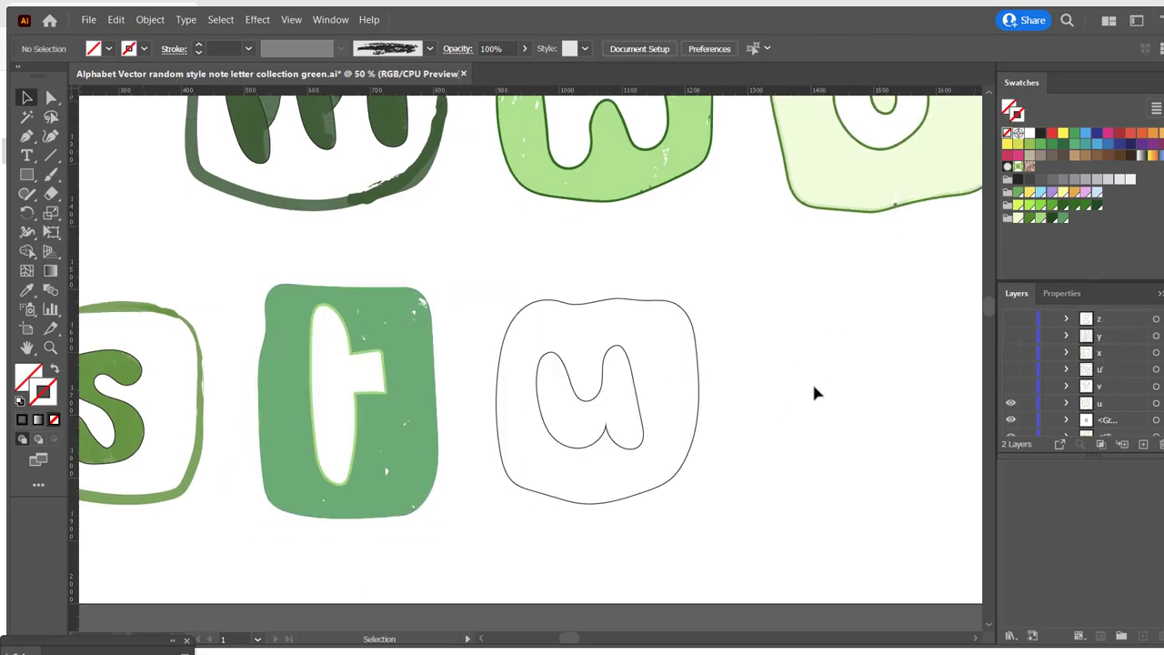
click(607, 300)
click(424, 48)
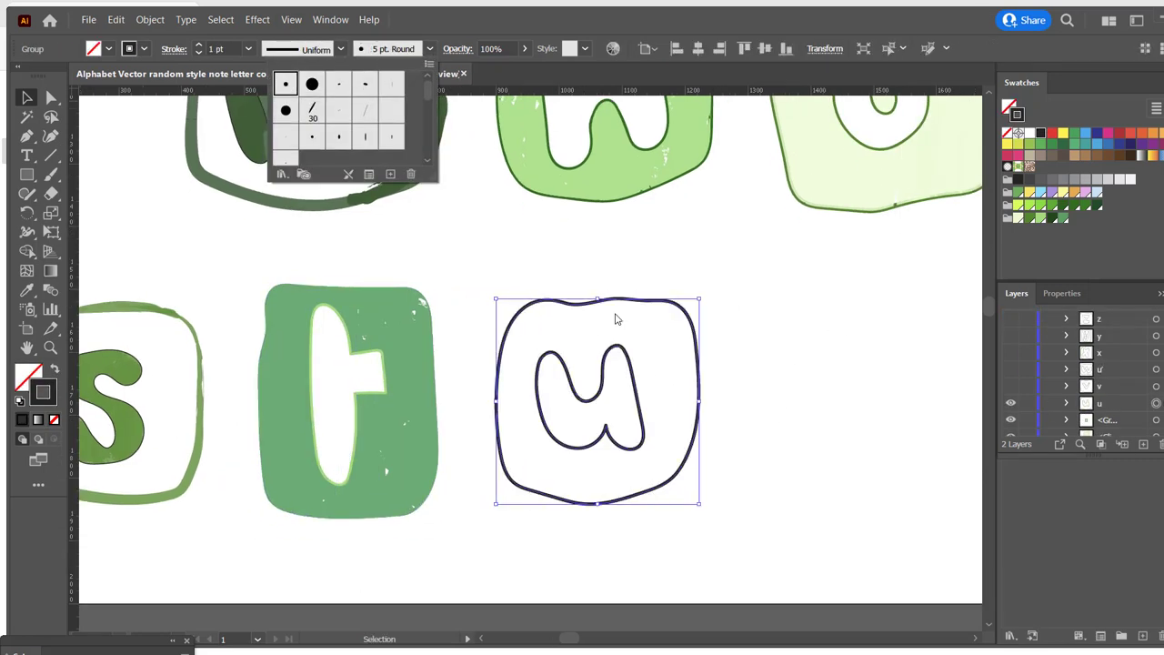
ctrl+click(689, 394)
key(ctrl+shift+g)
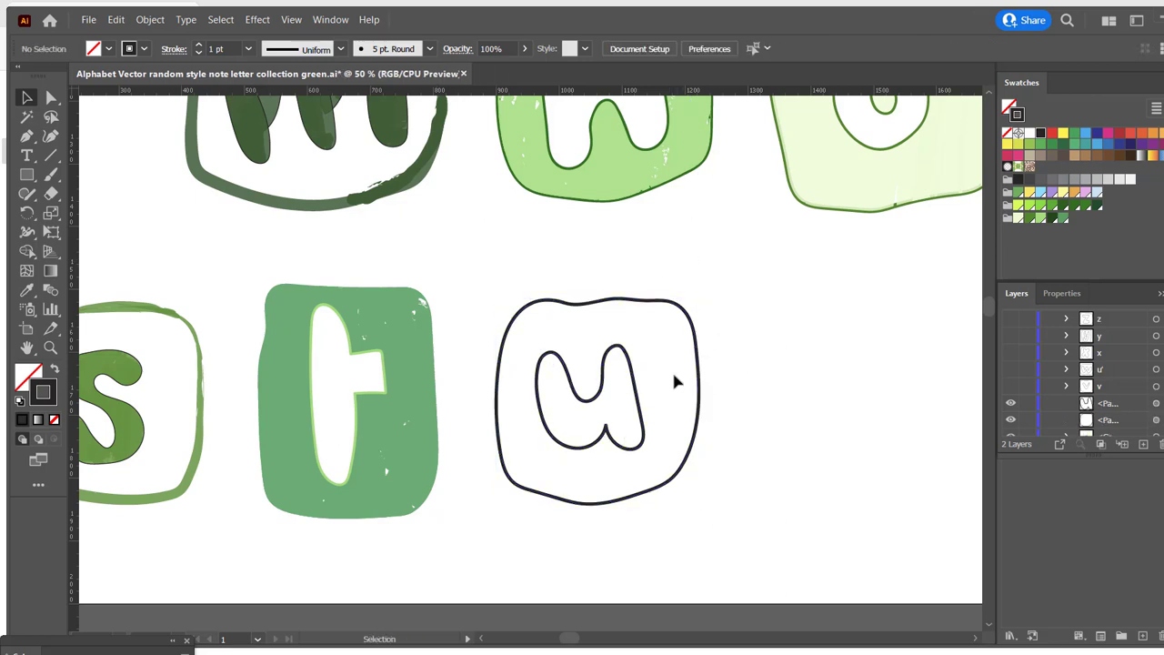
Step: Recolour the u letter's outline light yellow-green
click(639, 391)
click(1052, 205)
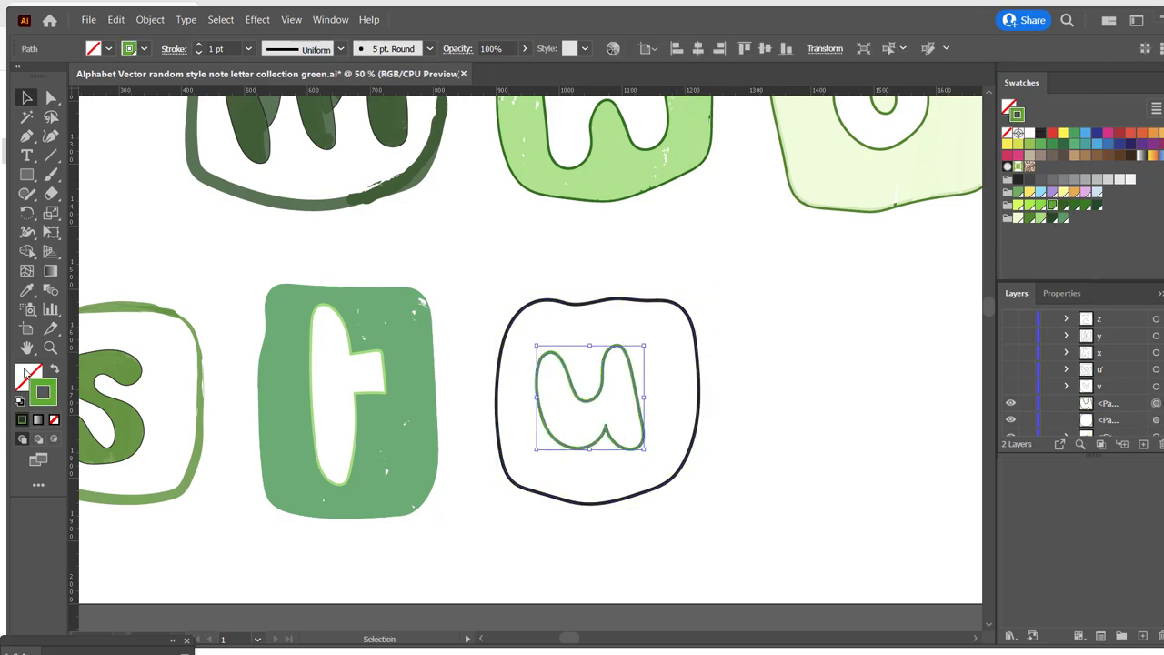
click(624, 290)
click(539, 392)
click(1019, 205)
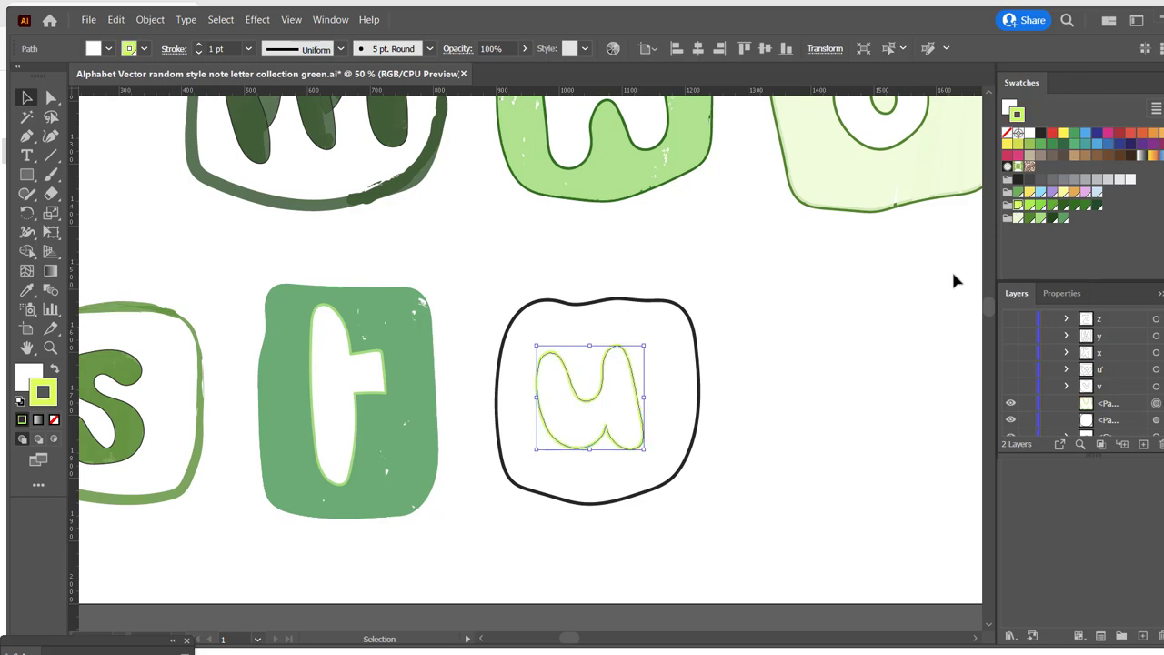
click(642, 278)
Step: Paint a pale green brush fill across the u tile and make the u outline dark green
click(696, 400)
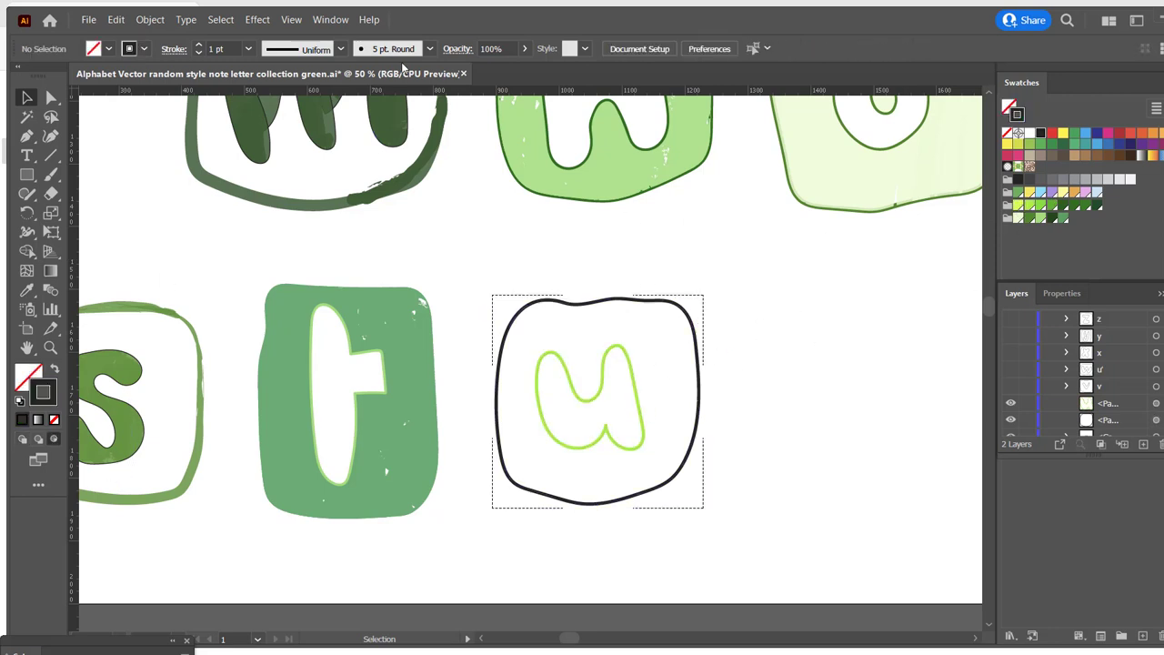
click(430, 49)
key(b)
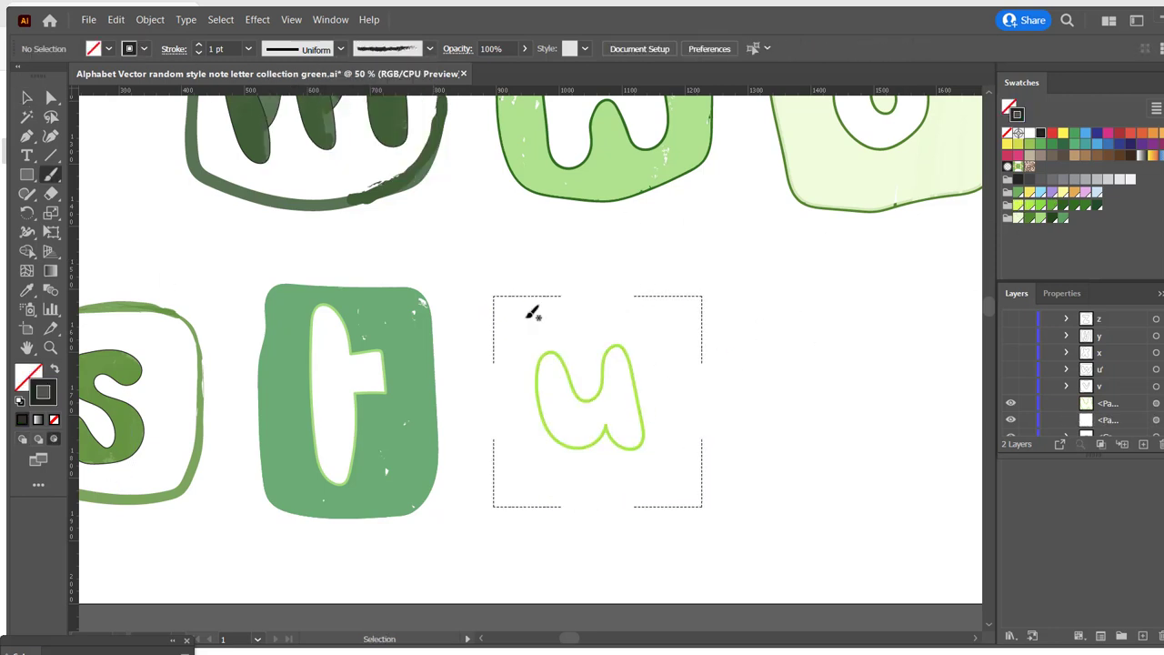
mouse_move(527, 320)
mouse_down()
mouse_move(524, 455)
mouse_move(587, 299)
mouse_move(670, 437)
mouse_move(518, 405)
mouse_up()
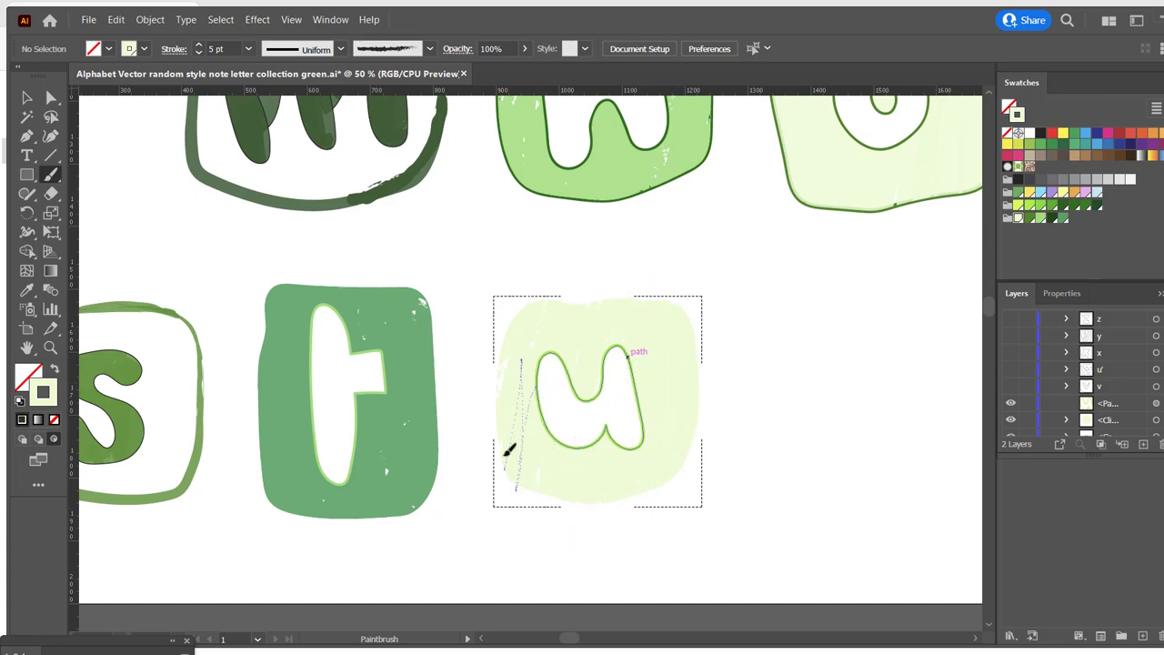
key(a)
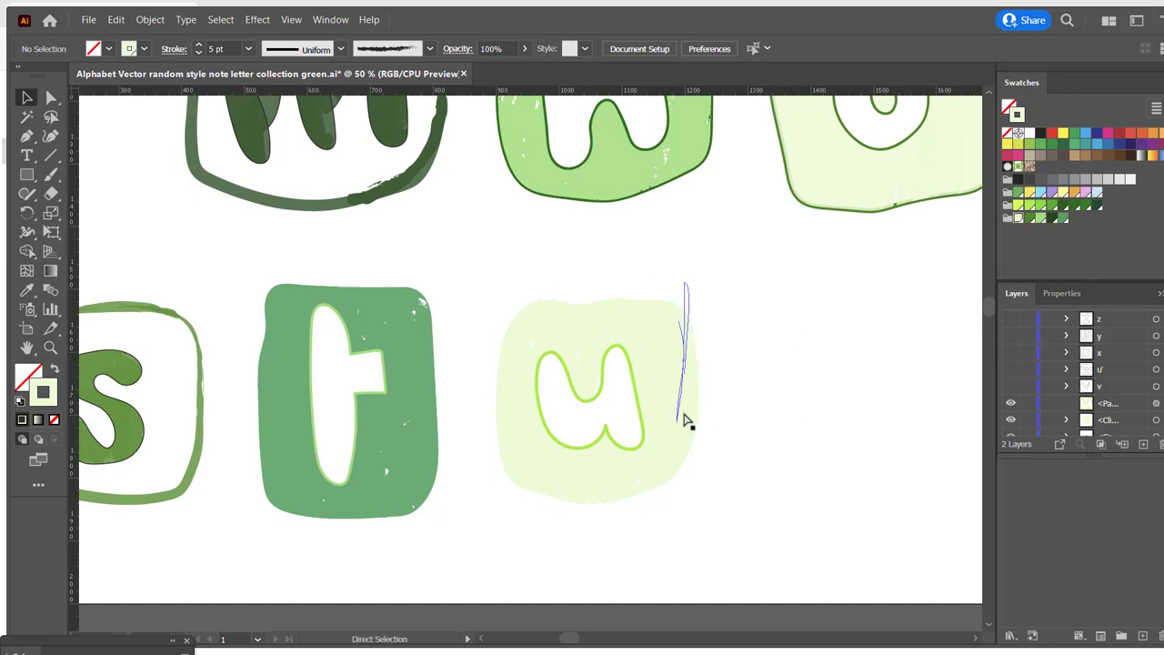
click(624, 424)
click(759, 360)
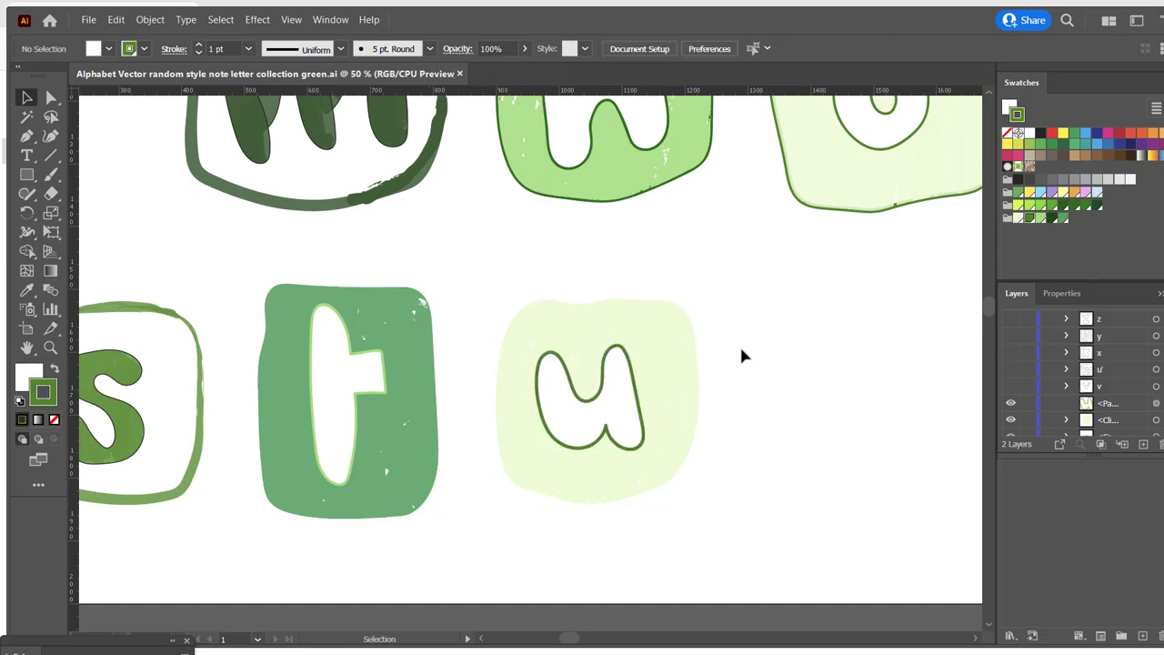
key(ctrl+z)
key(ctrl+z)
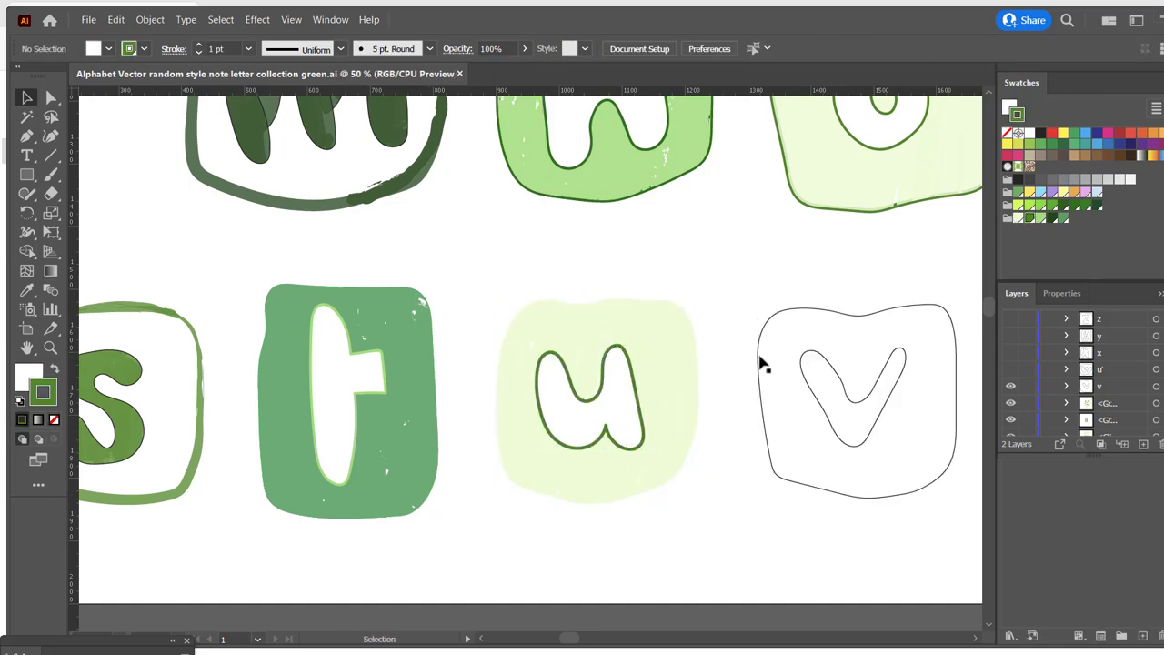
Step: Fill the v tile dark green with no stroke and a rough charcoal brush edge
click(758, 358)
scroll(759, 359, right, 2)
click(299, 182)
click(53, 420)
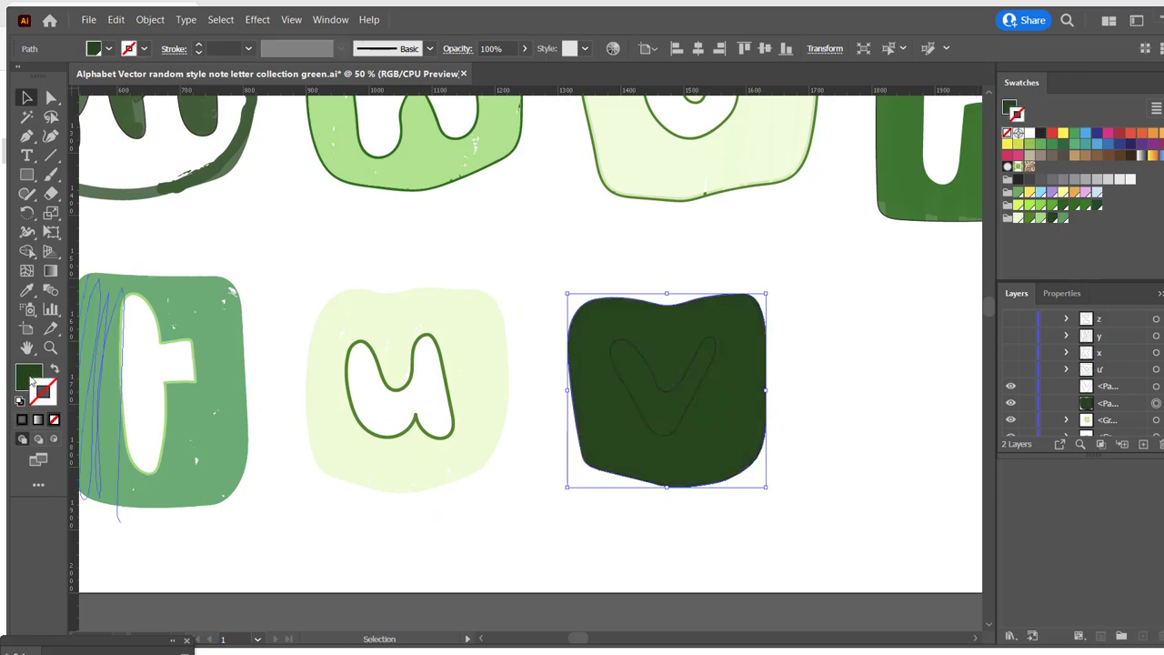
click(429, 48)
scroll(346, 118, down, 3)
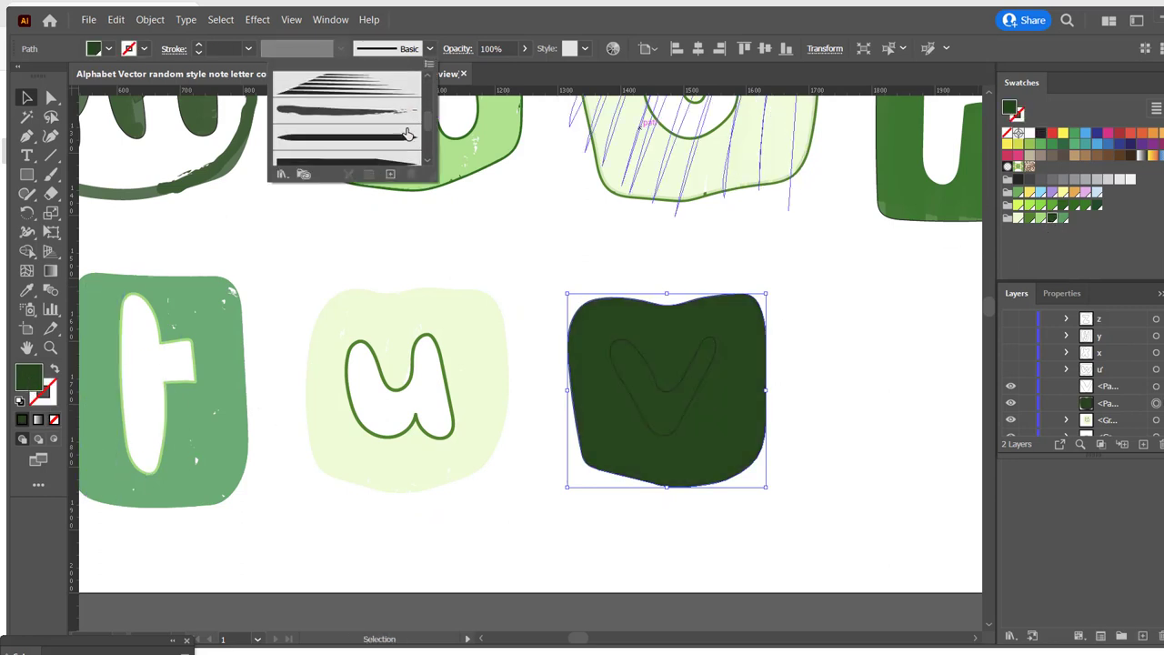
click(345, 100)
key(ctrl+shift+a)
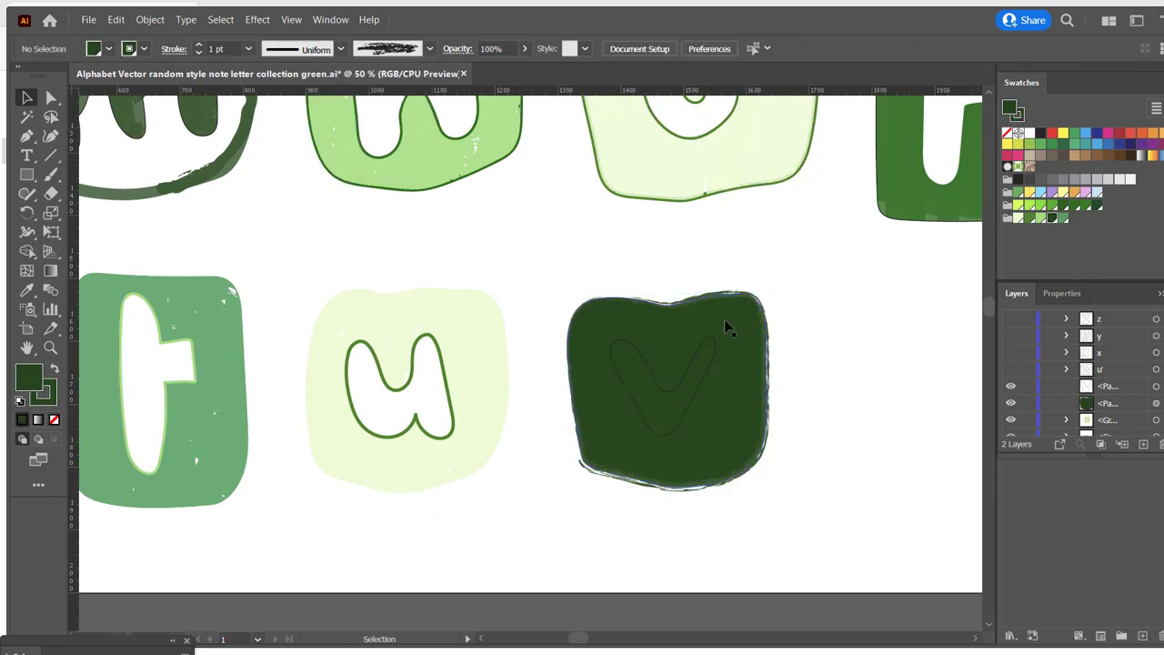
Step: Fill the V letter white using the eyedropper
click(691, 364)
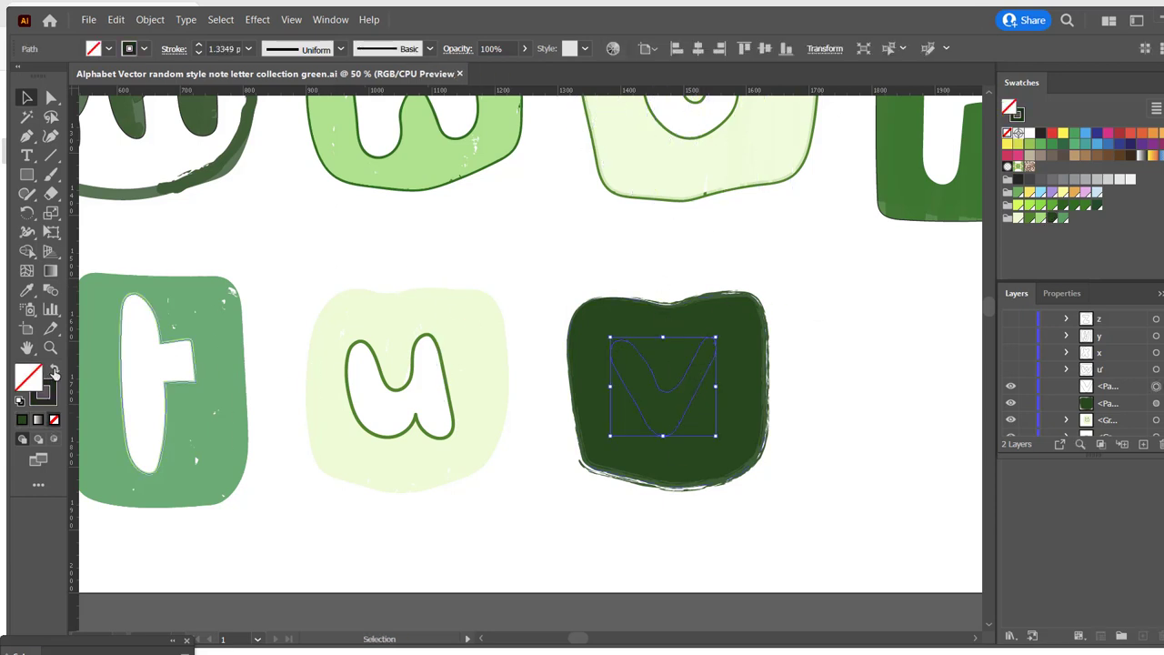
key(shift+x)
key(i)
click(656, 269)
key(ctrl+shift+a)
key(v)
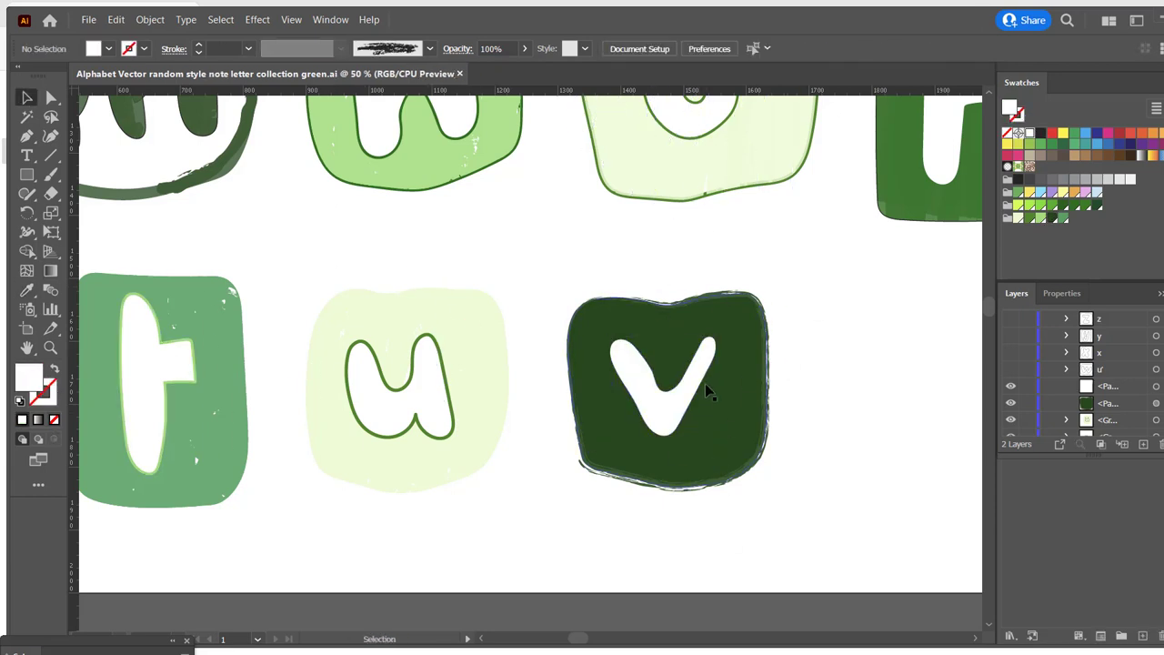
Step: Give the white V a scribbly brush edge and save the document
click(710, 390)
click(429, 48)
click(364, 119)
key(ctrl+shift+a)
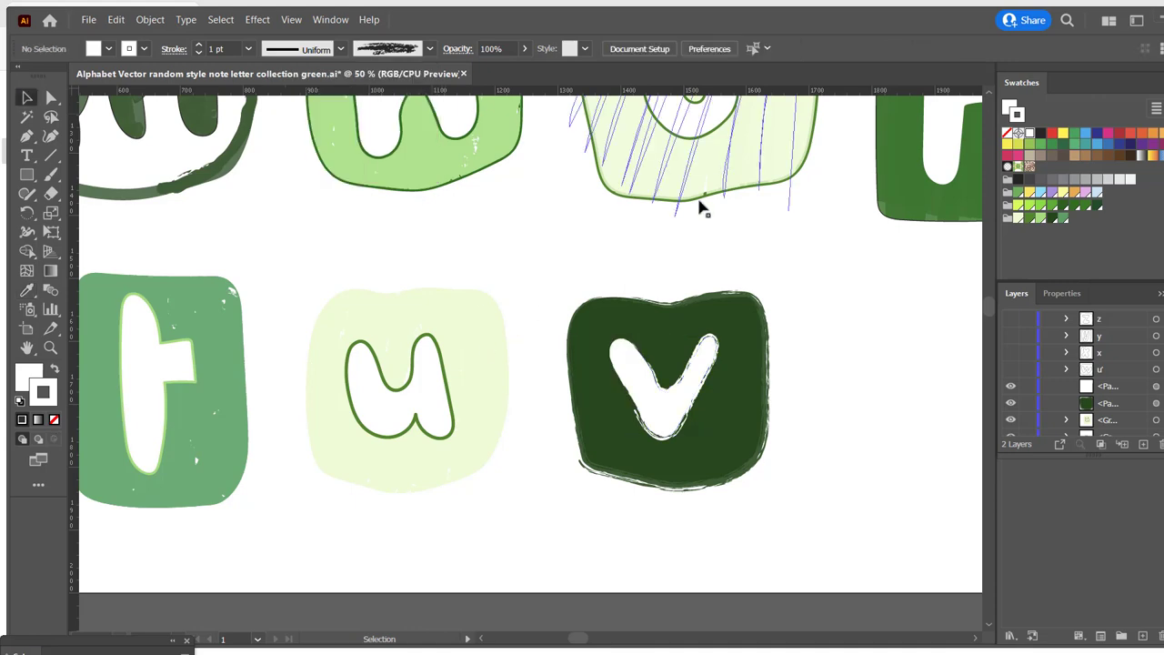
key(ctrl+s)
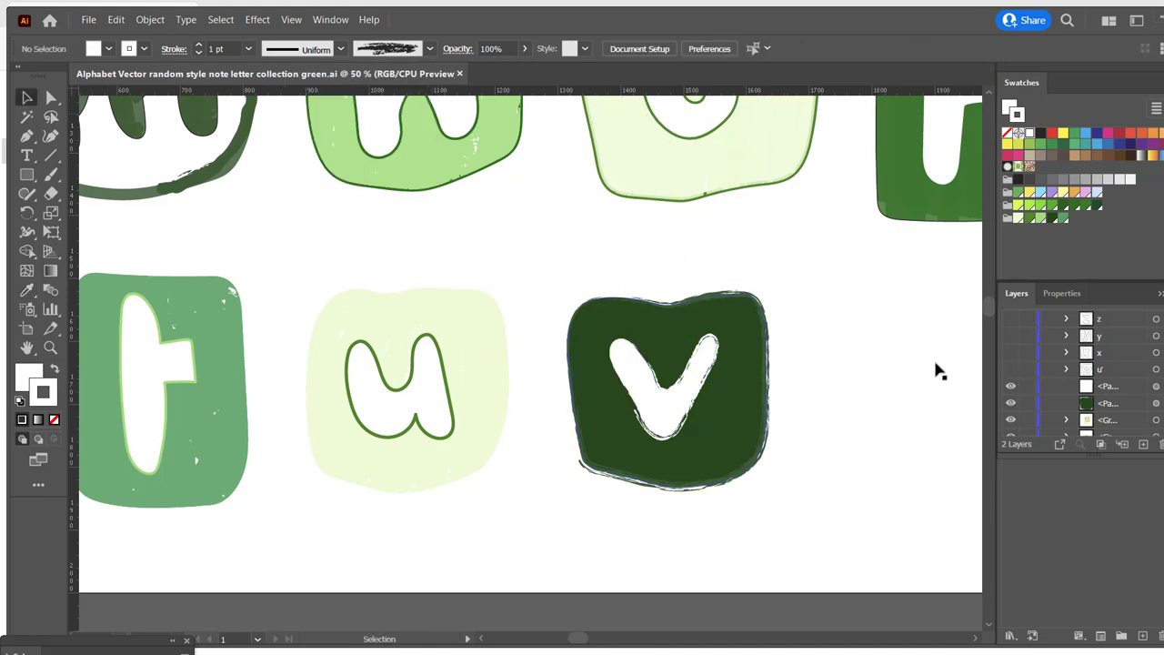
Step: Show and rename the w layer, and give the w tile border a thick pale green brush stroke
click(1011, 336)
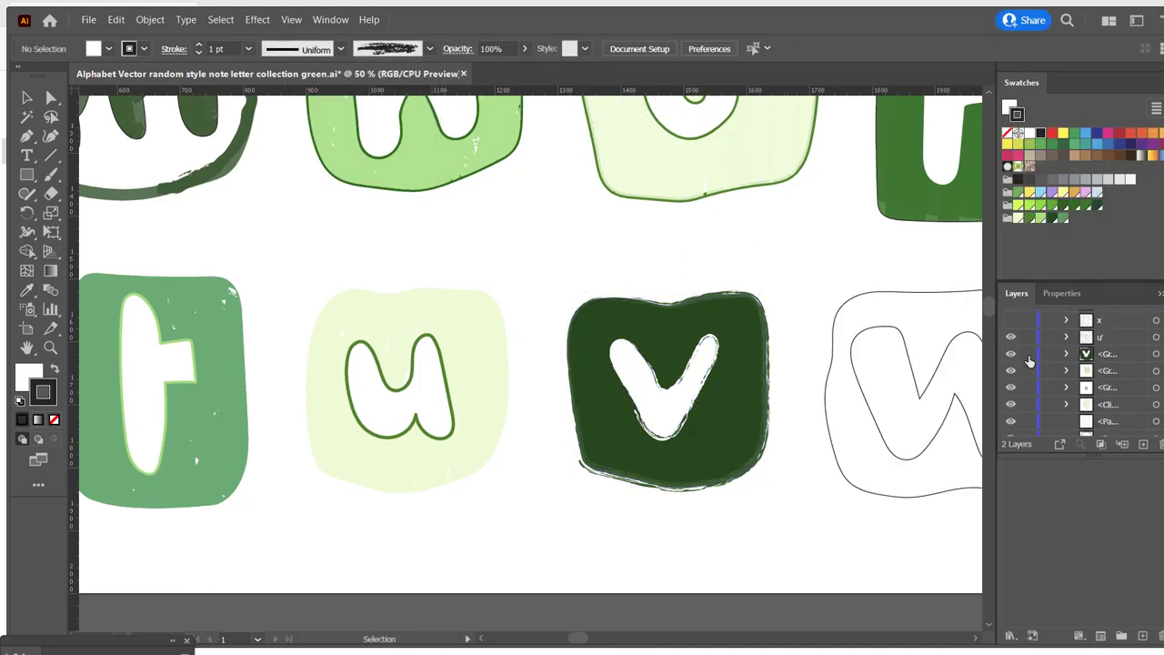
double_click(1105, 336)
text(ww)
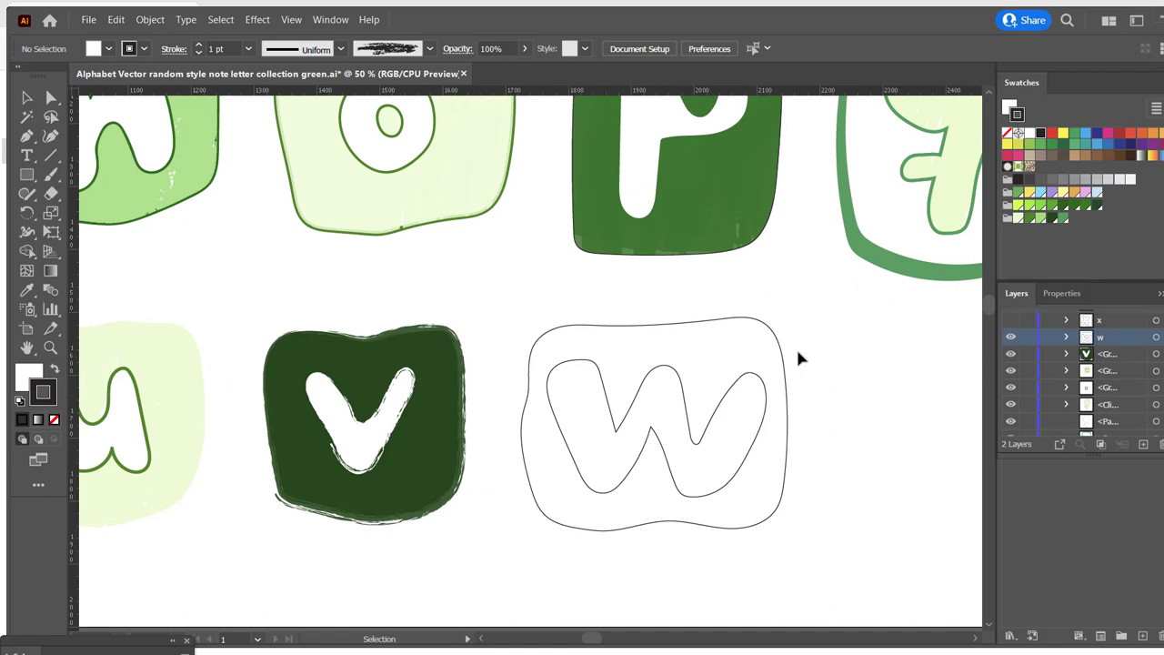
click(785, 360)
click(431, 50)
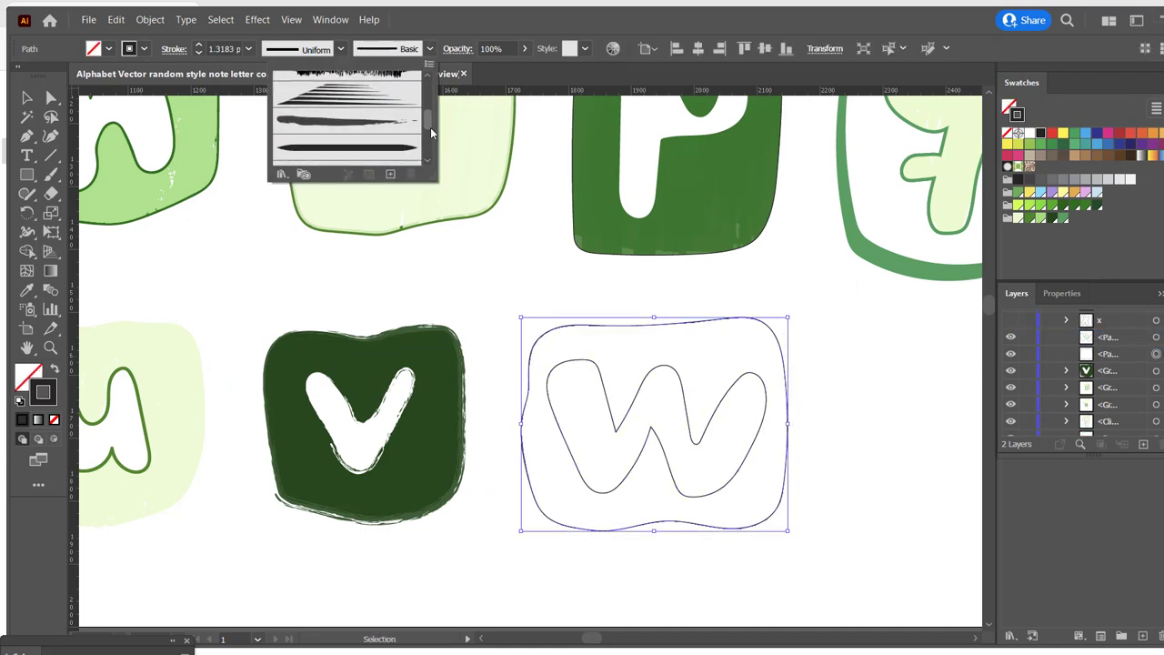
click(337, 143)
click(1019, 219)
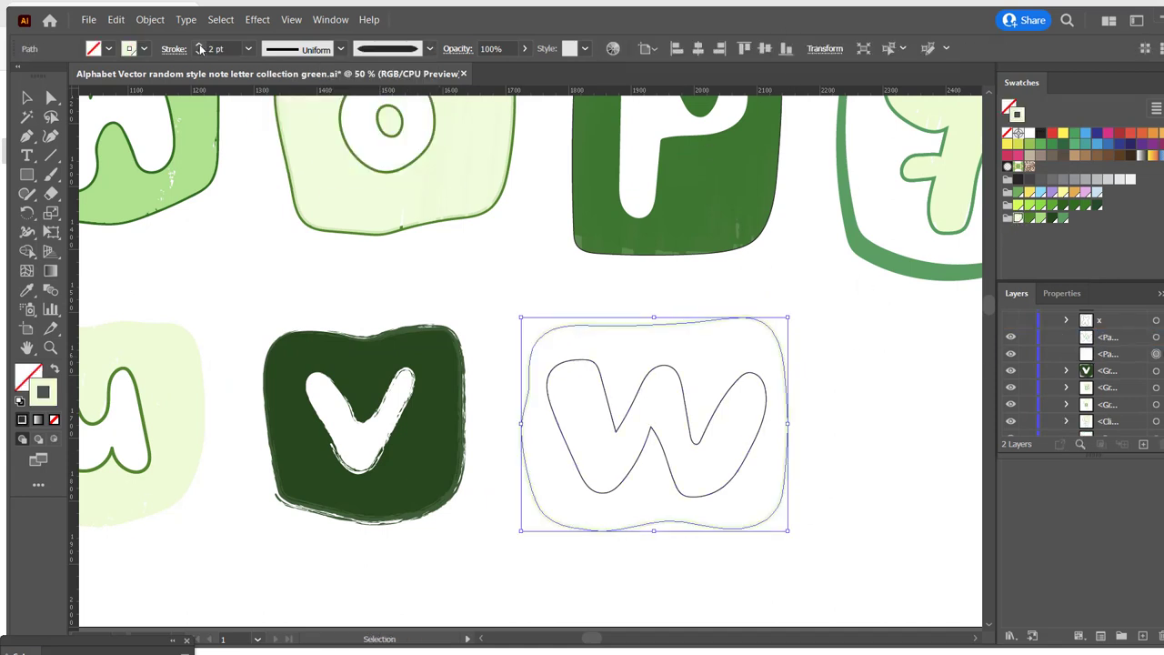
Step: Shrink the W letter slightly and paint pale green brush texture inside it
click(616, 435)
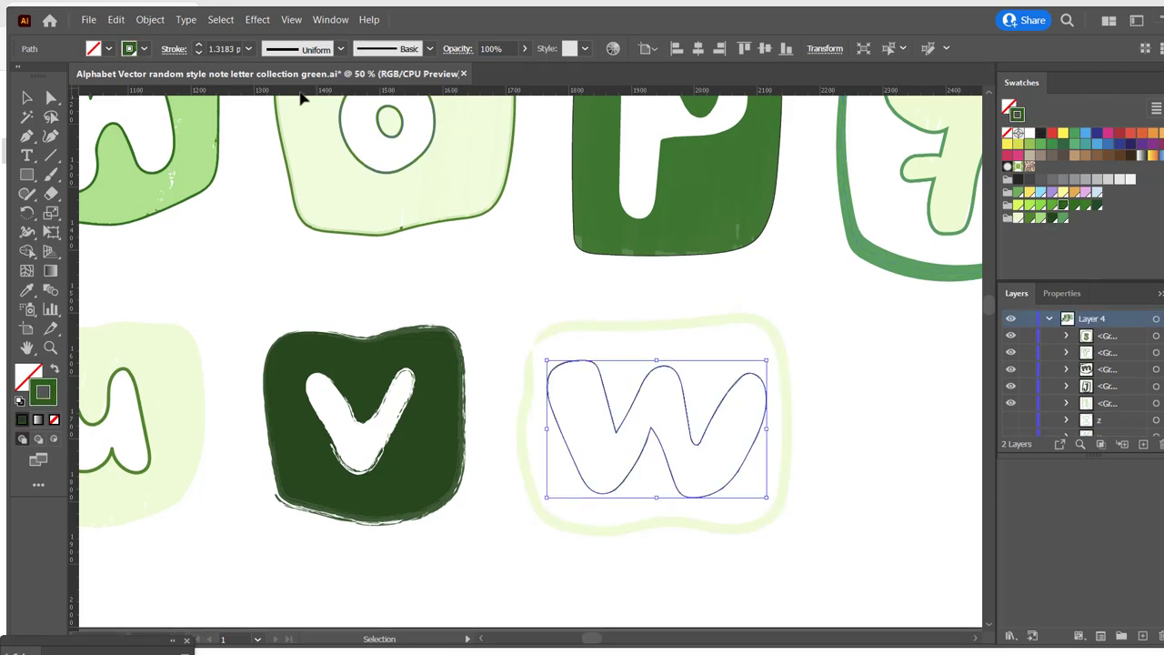
drag(767, 361, 760, 365)
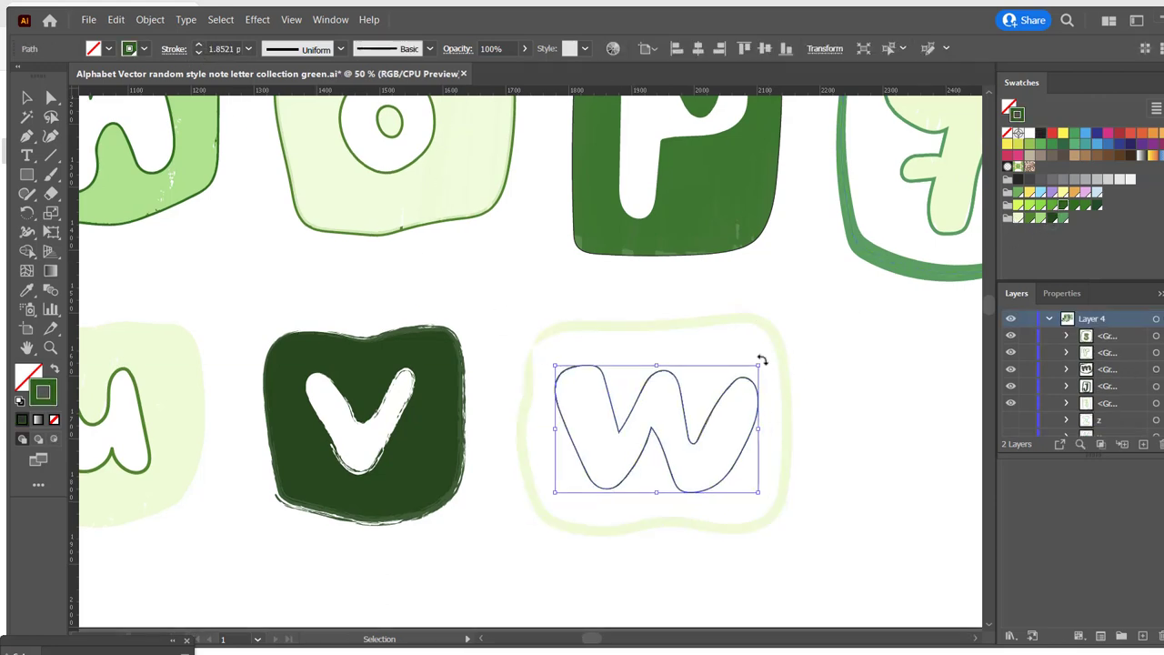
click(512, 375)
click(430, 48)
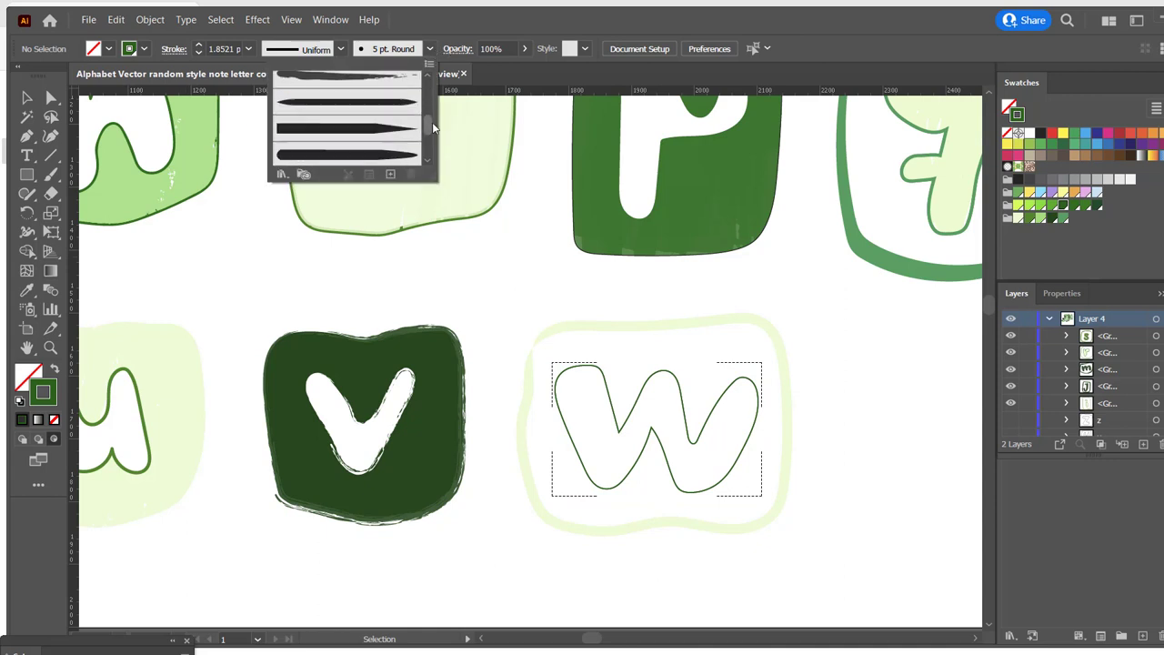
click(1019, 223)
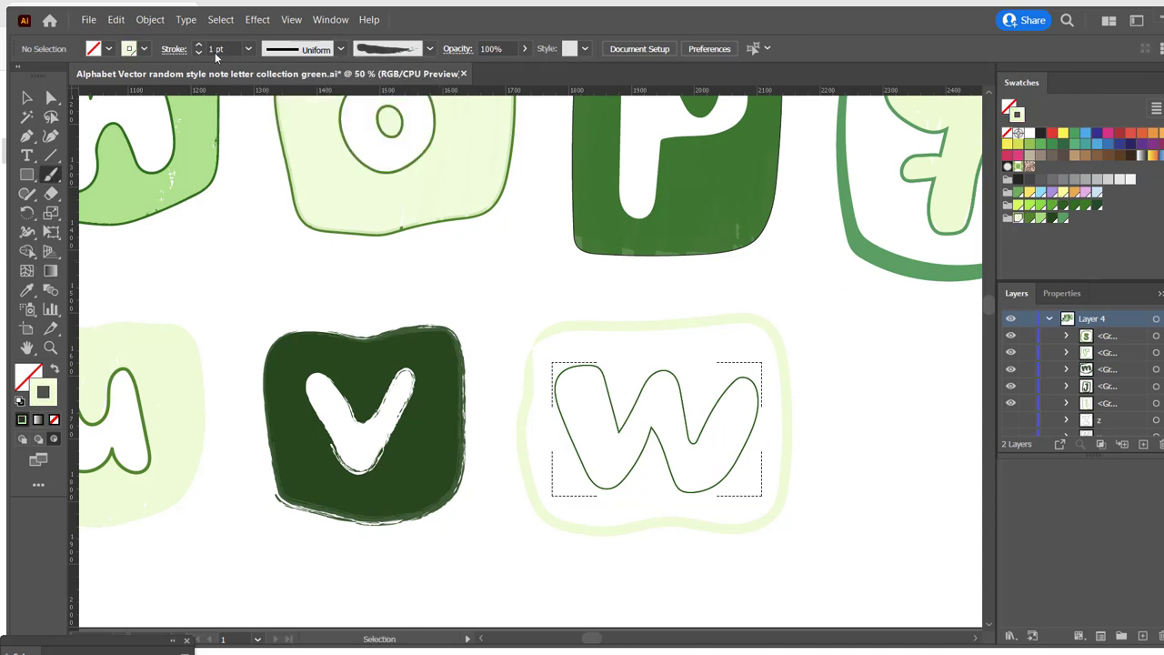
mouse_move(668, 423)
mouse_down()
mouse_move(666, 386)
mouse_move(733, 389)
mouse_up()
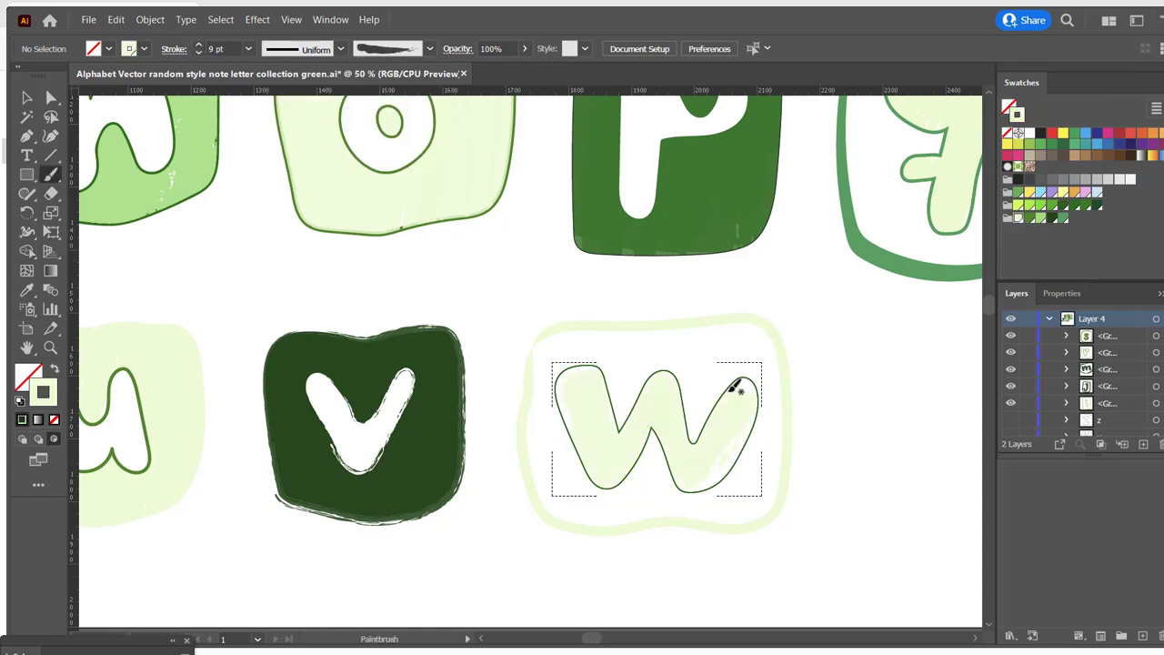
Step: Select the whole w tile group and save the document
key(v)
drag(824, 325, 619, 566)
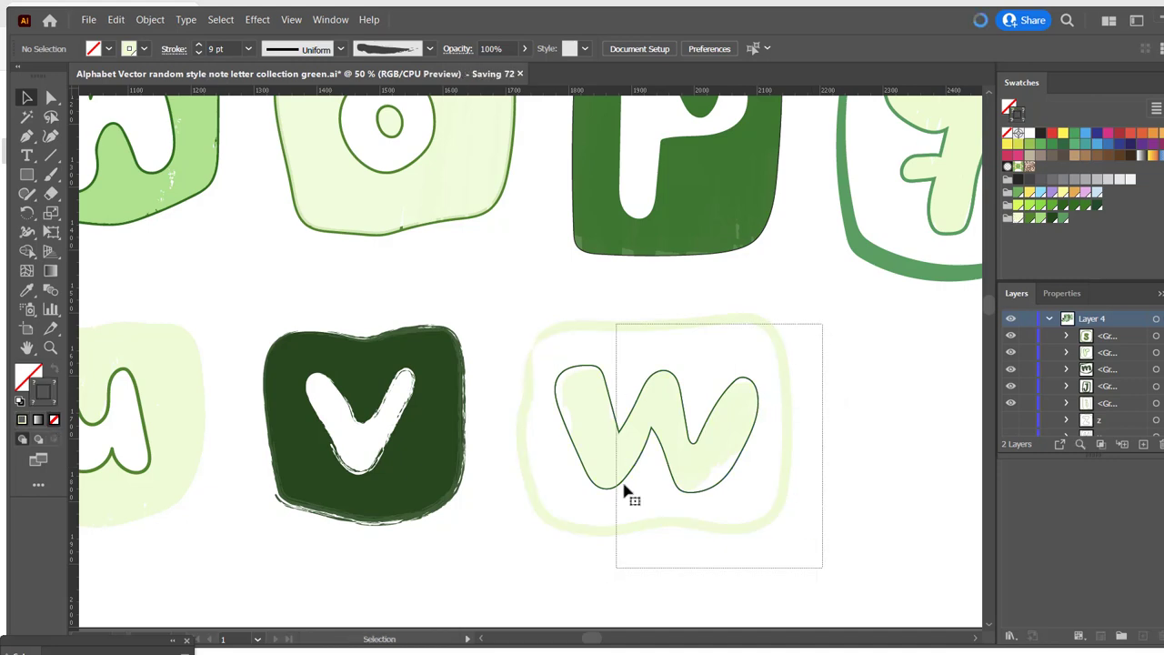
click(812, 408)
drag(865, 385, 769, 455)
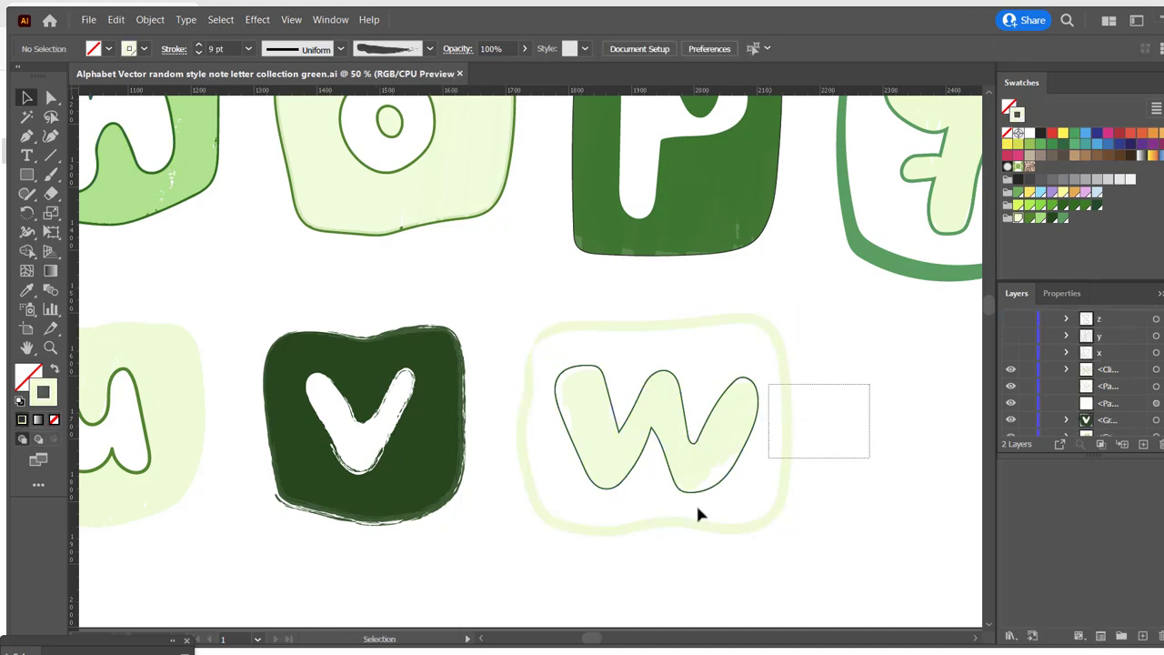
click(837, 462)
key(ctrl+s)
Step: Smooth the top edge of the x tile's border path and save
scroll(468, 391, right, 5)
click(523, 337)
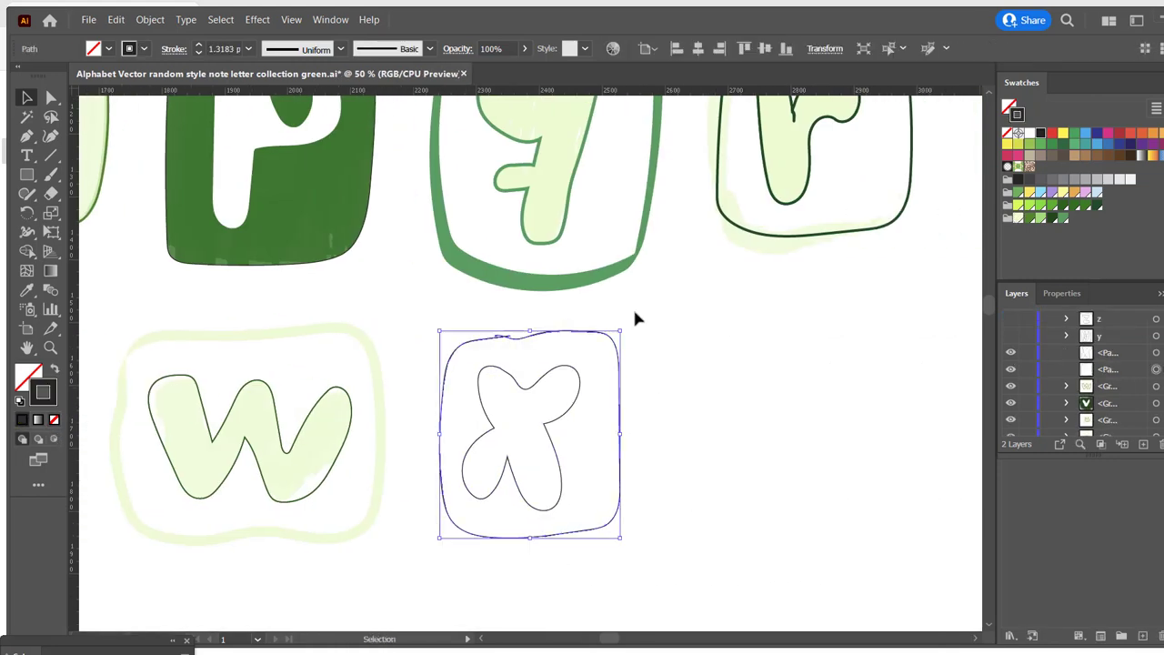
drag(27, 192, 99, 268)
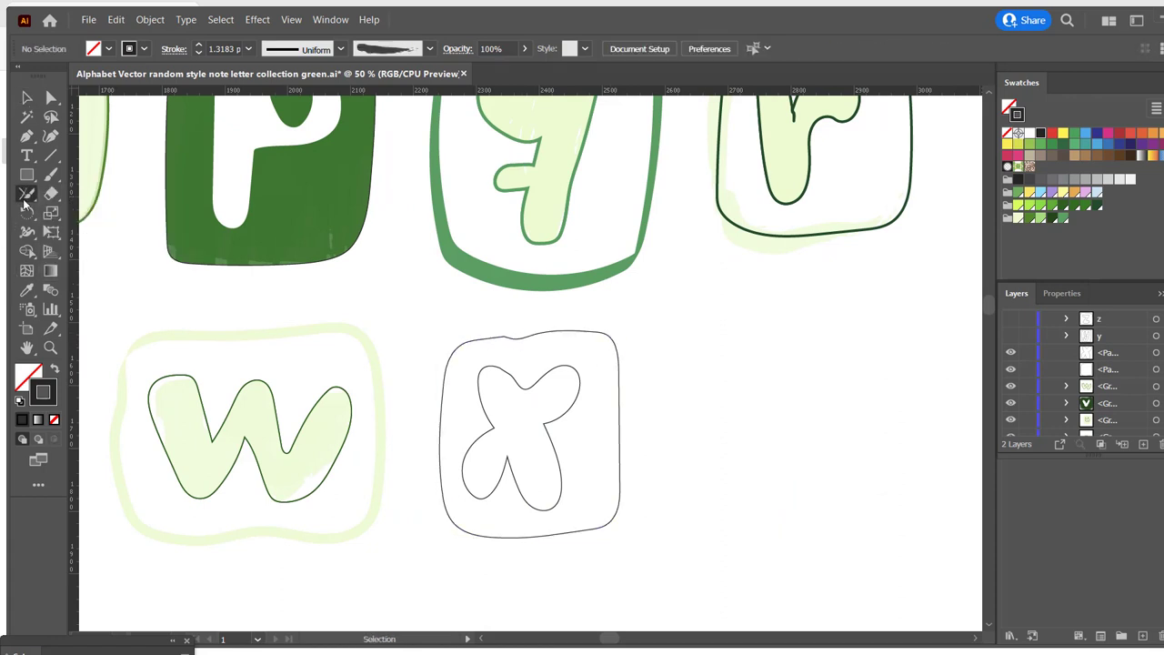
drag(25, 206, 98, 229)
ctrl+click(522, 339)
drag(509, 339, 597, 338)
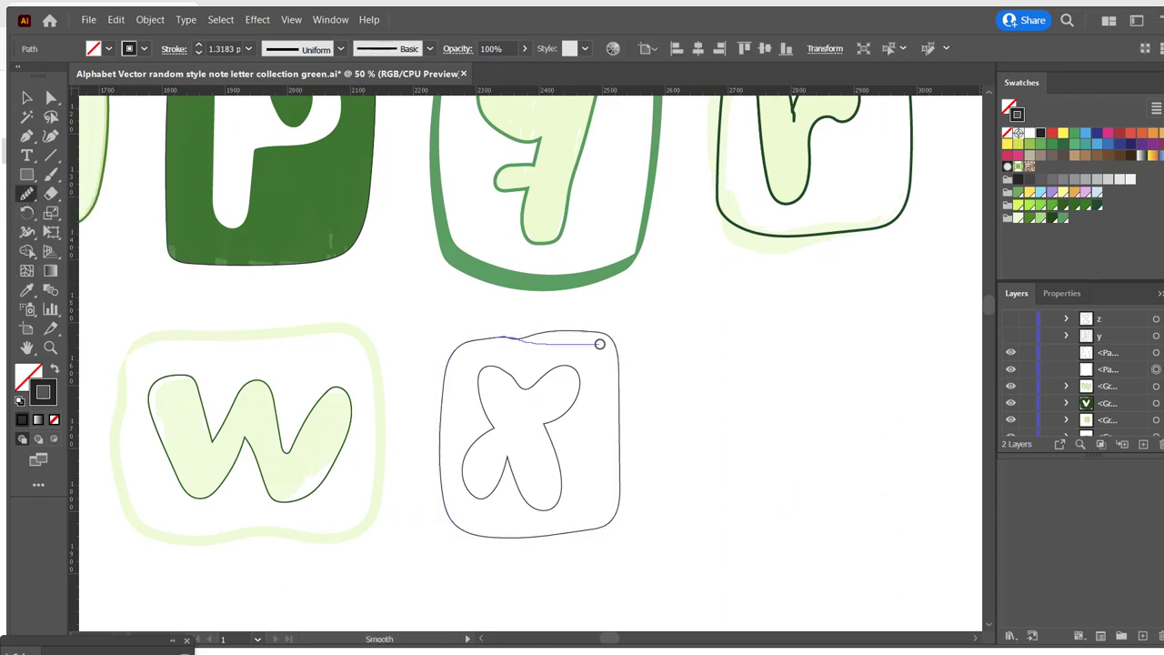
ctrl+click(764, 387)
key(ctrl+s)
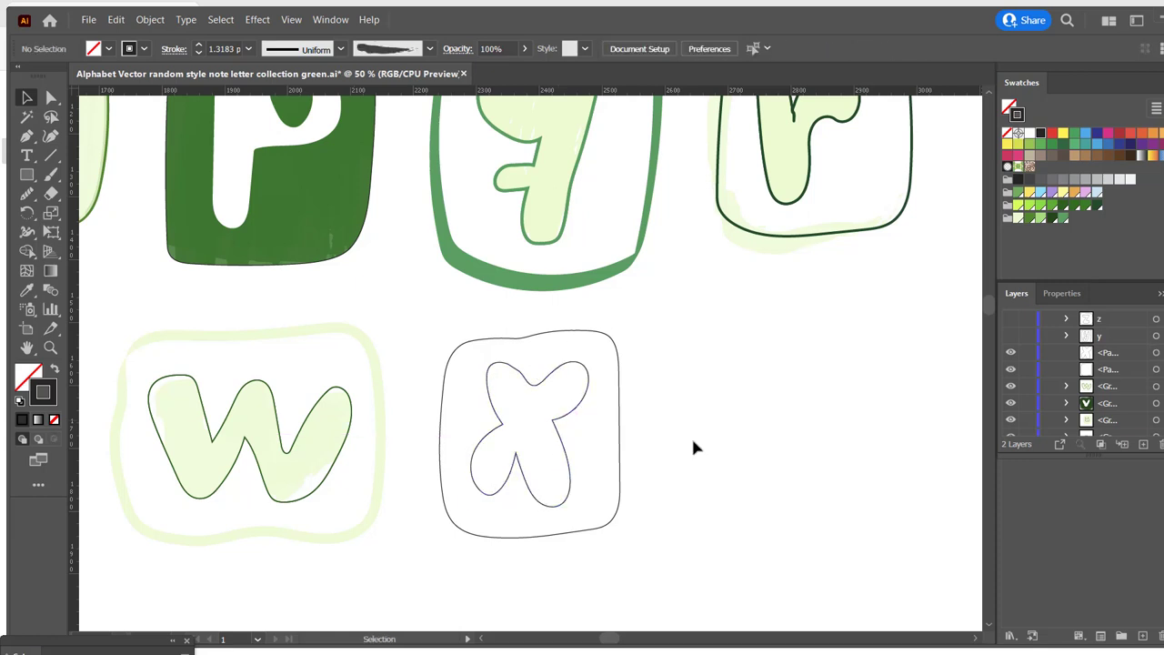
Step: Give the x frame and letter outlines a 4 pt green stroke
click(619, 364)
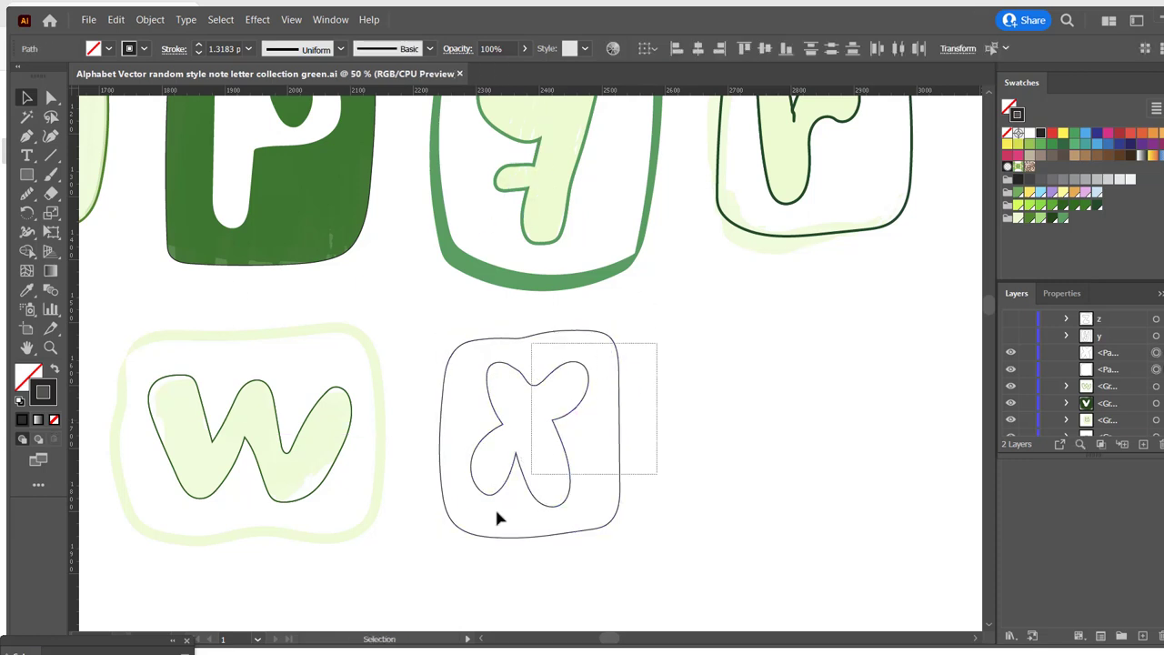
key(i)
click(234, 109)
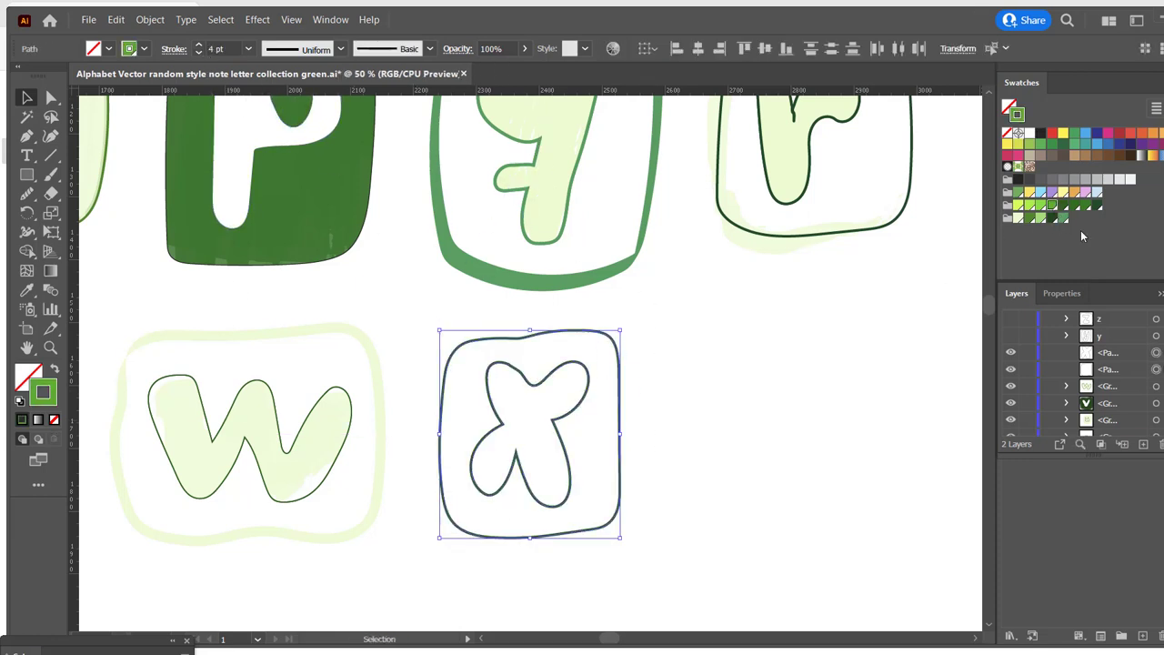
click(1053, 206)
click(805, 342)
click(593, 385)
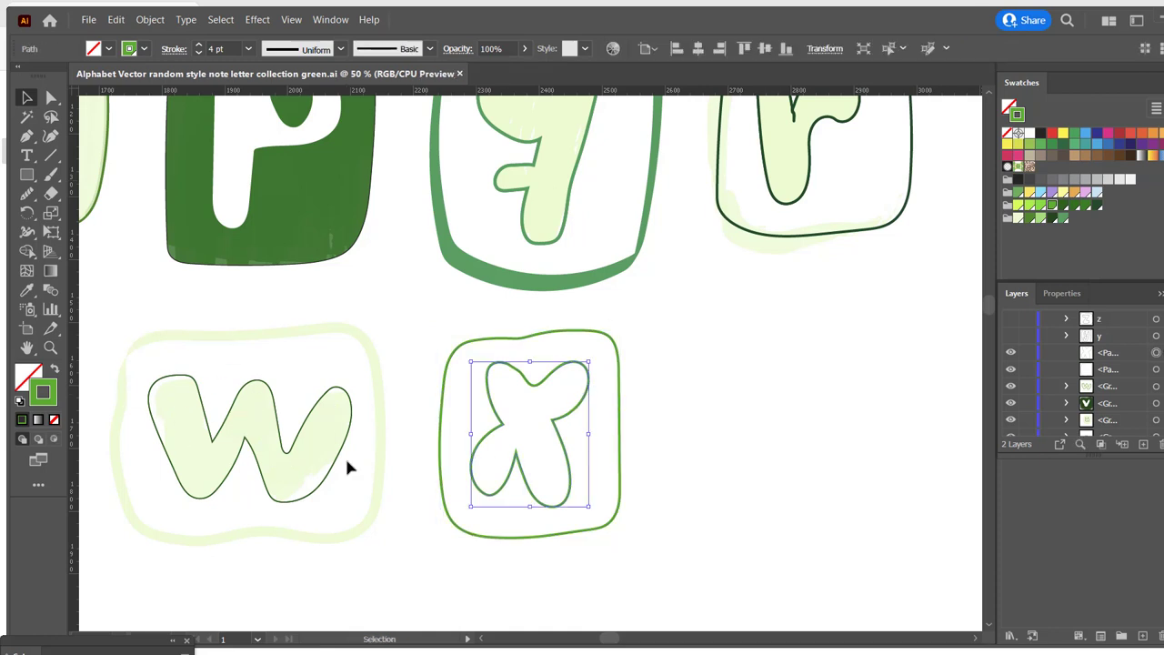
click(484, 241)
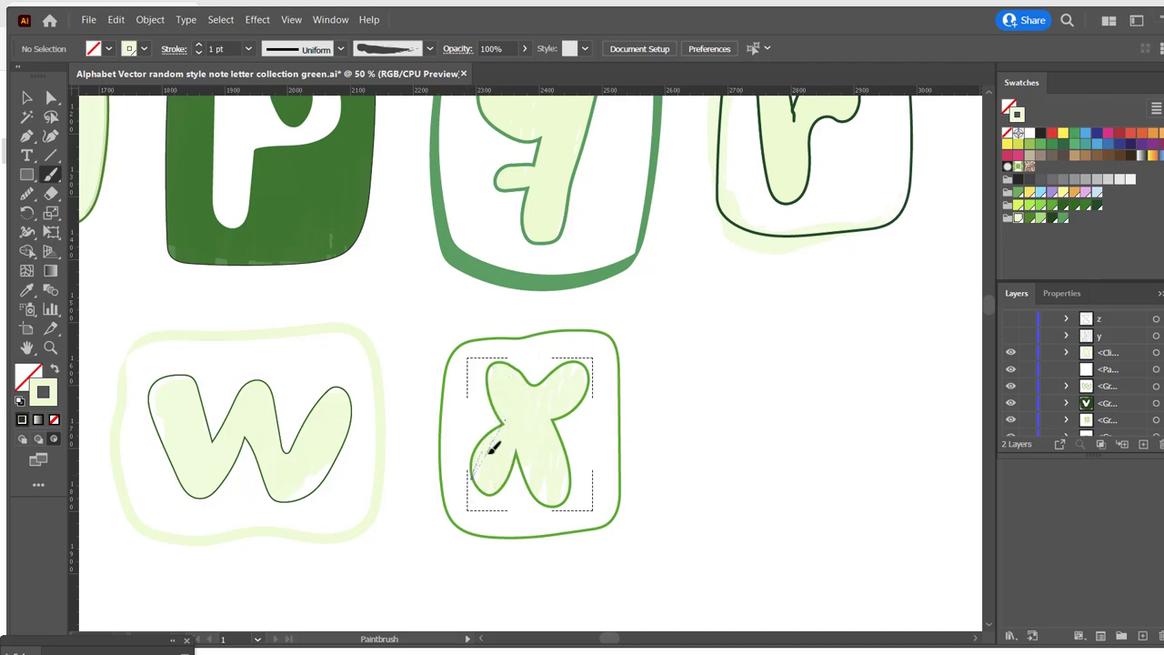
Step: Show the y tile and give its border the 30 pt. Flat brush at 0.5 pt in dark green
key(a)
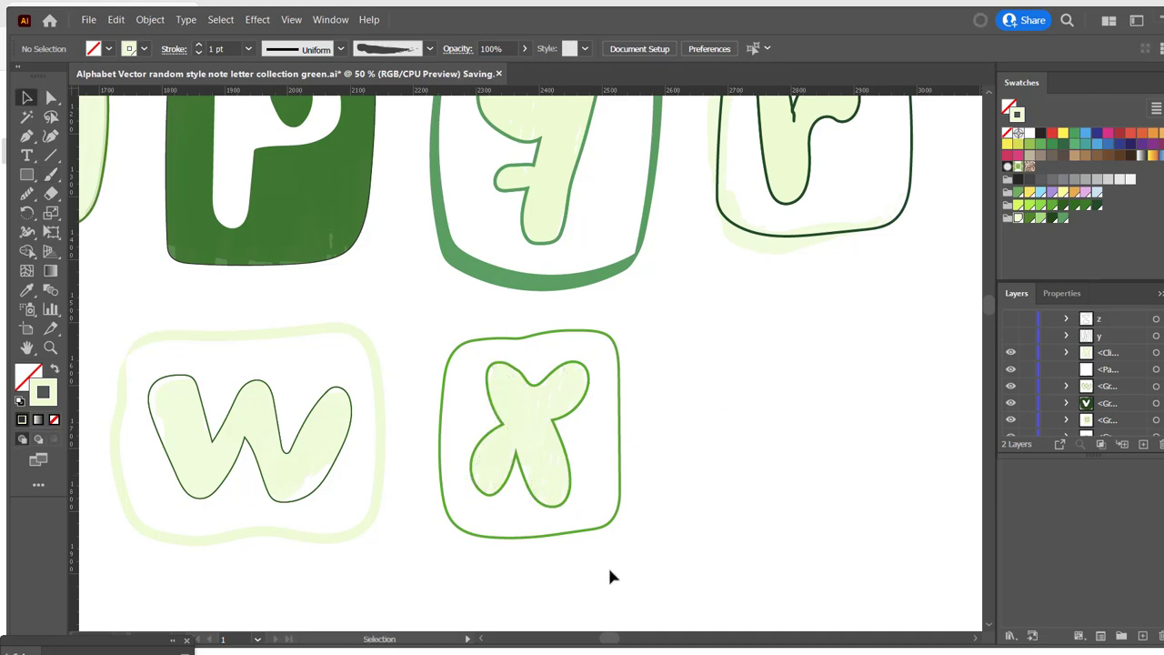
click(1011, 336)
drag(923, 428, 701, 437)
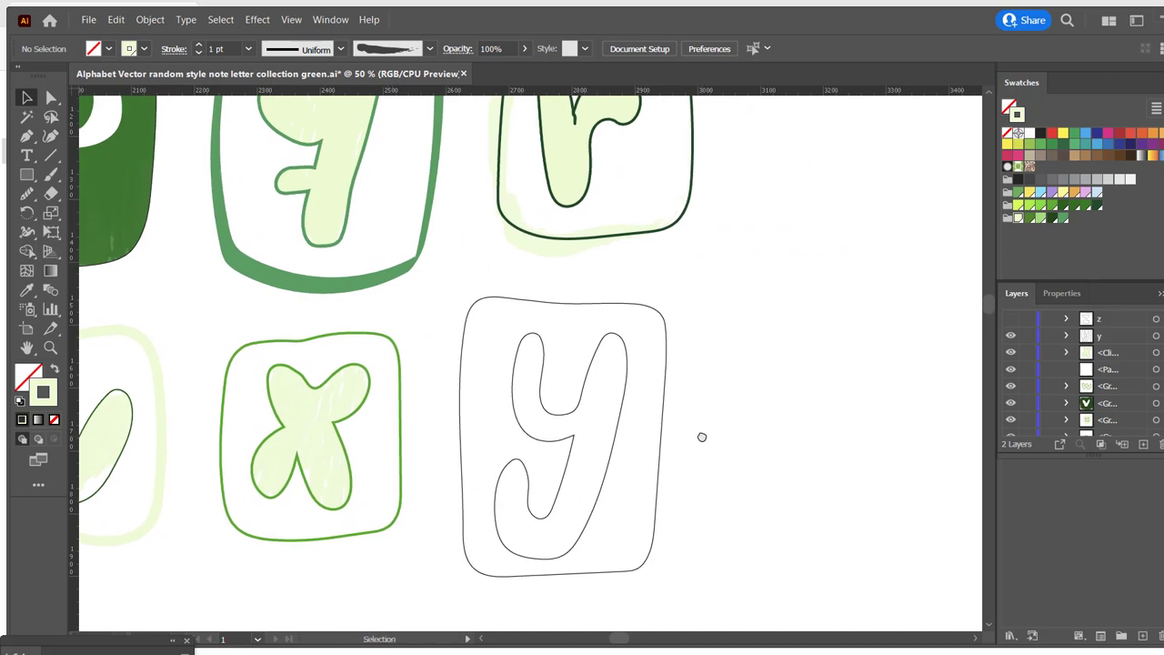
click(637, 304)
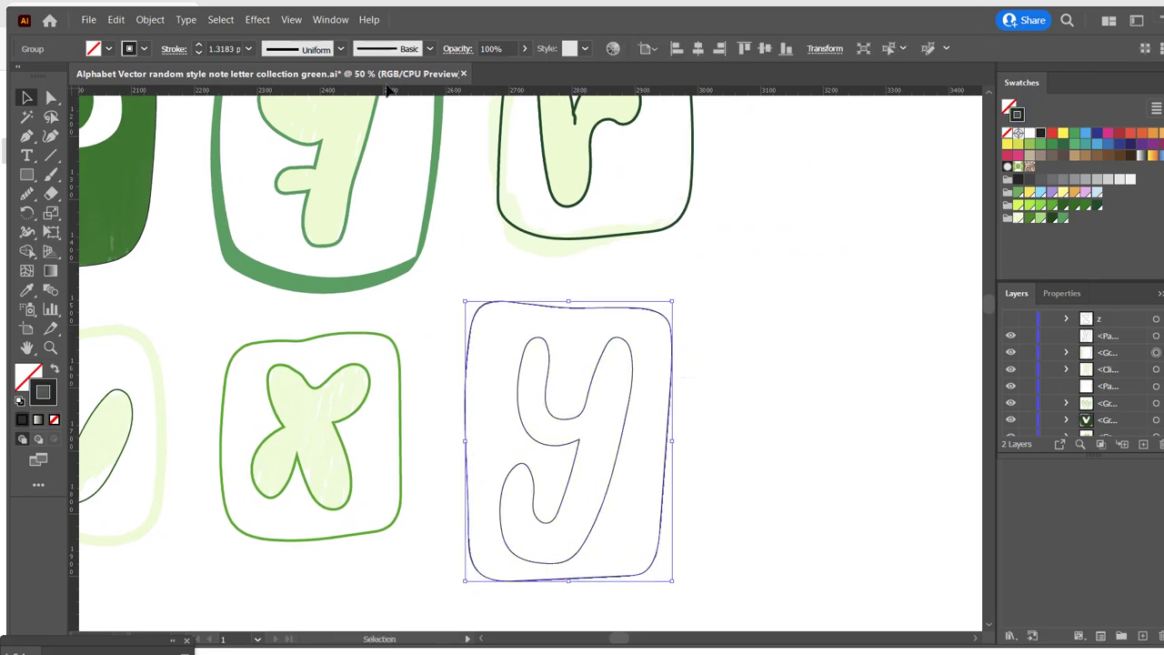
click(430, 48)
click(309, 113)
click(198, 53)
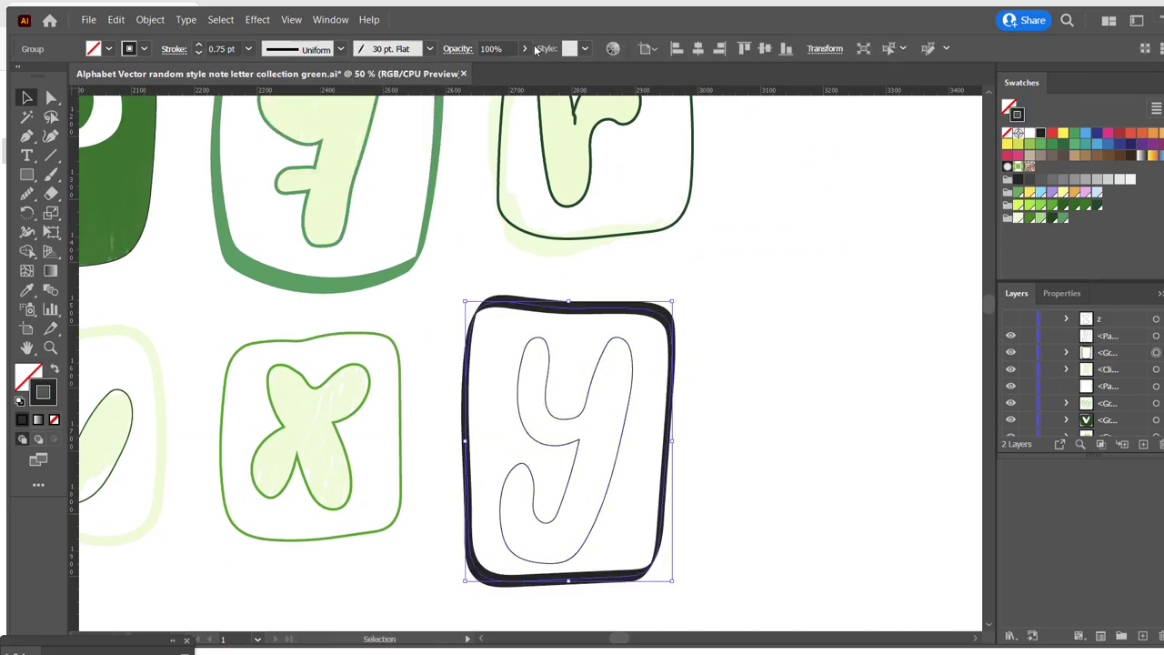
click(199, 53)
click(1059, 225)
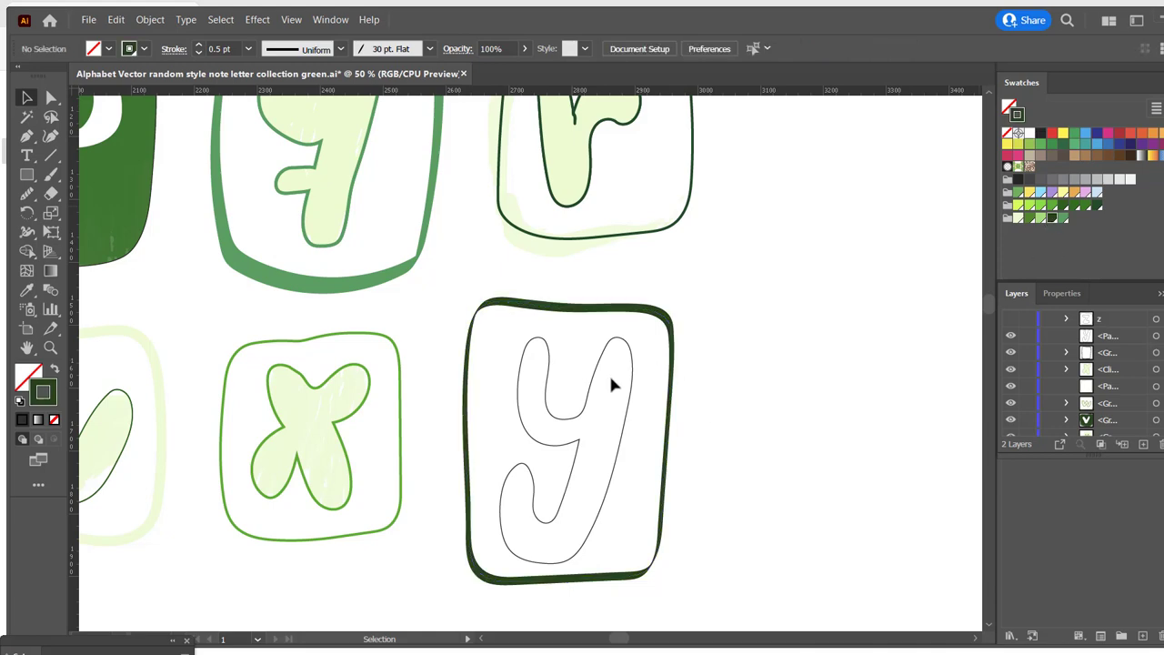
Step: Fill the y letter solid dark green and reveal the hidden z tile
click(608, 373)
key(shift+x)
click(1046, 226)
click(732, 379)
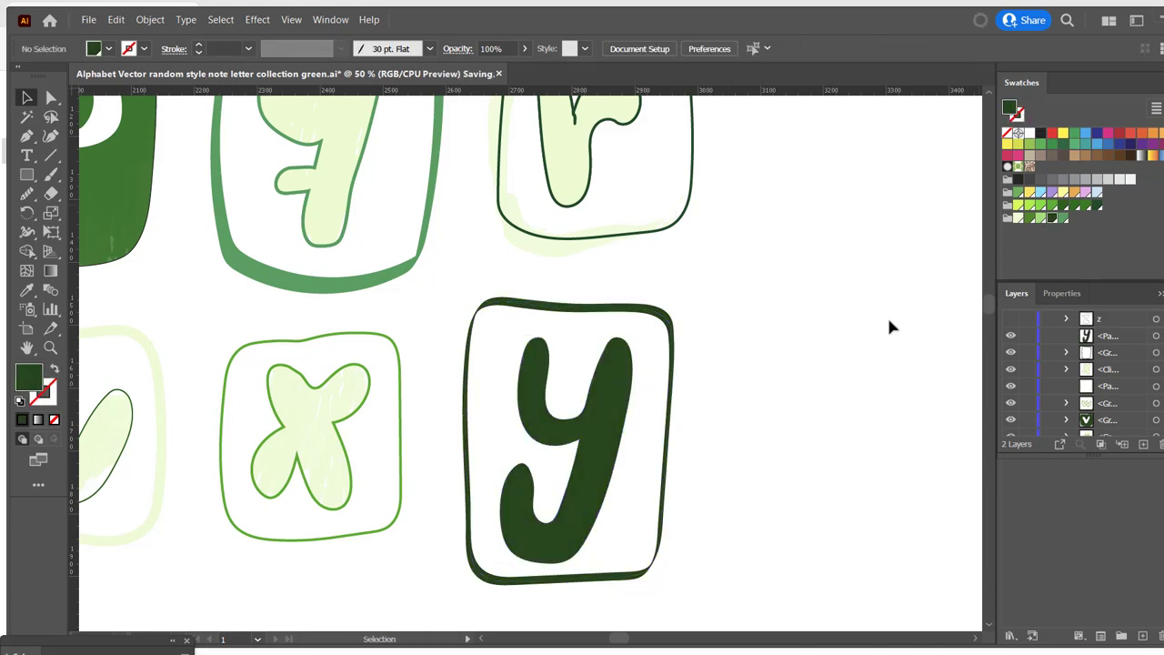
click(1010, 318)
scroll(715, 294, right, 2)
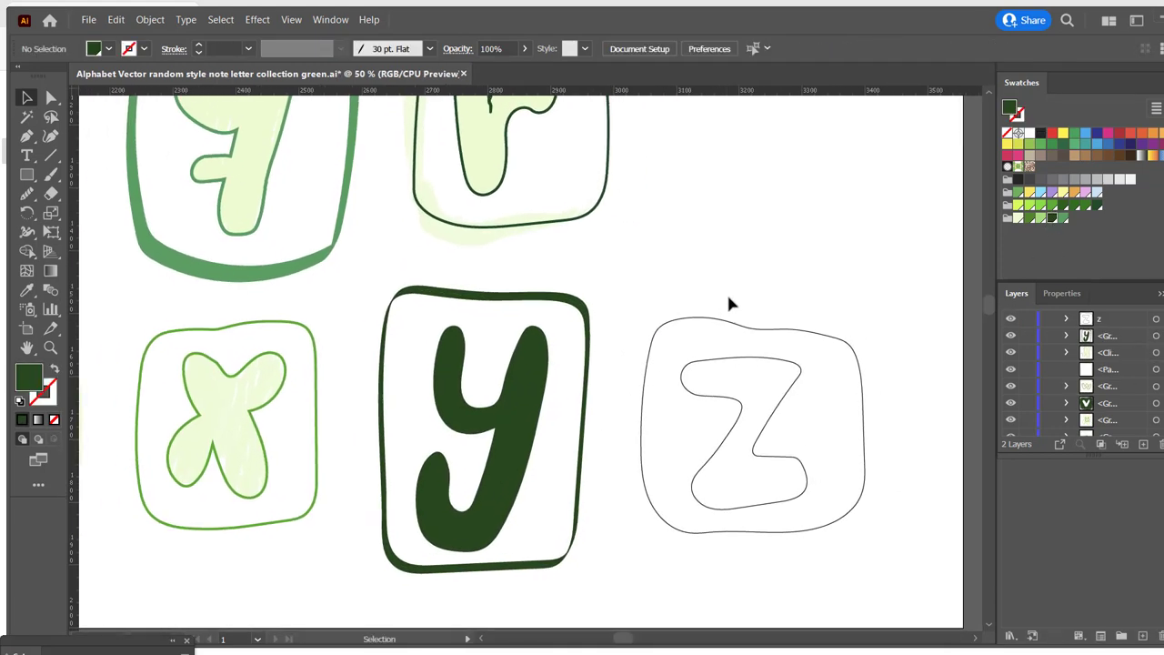
Step: Give the z outlines the 5 pt. Round brush with no fill and a dark green stroke, then save
click(800, 464)
click(430, 49)
click(312, 83)
key(Escape)
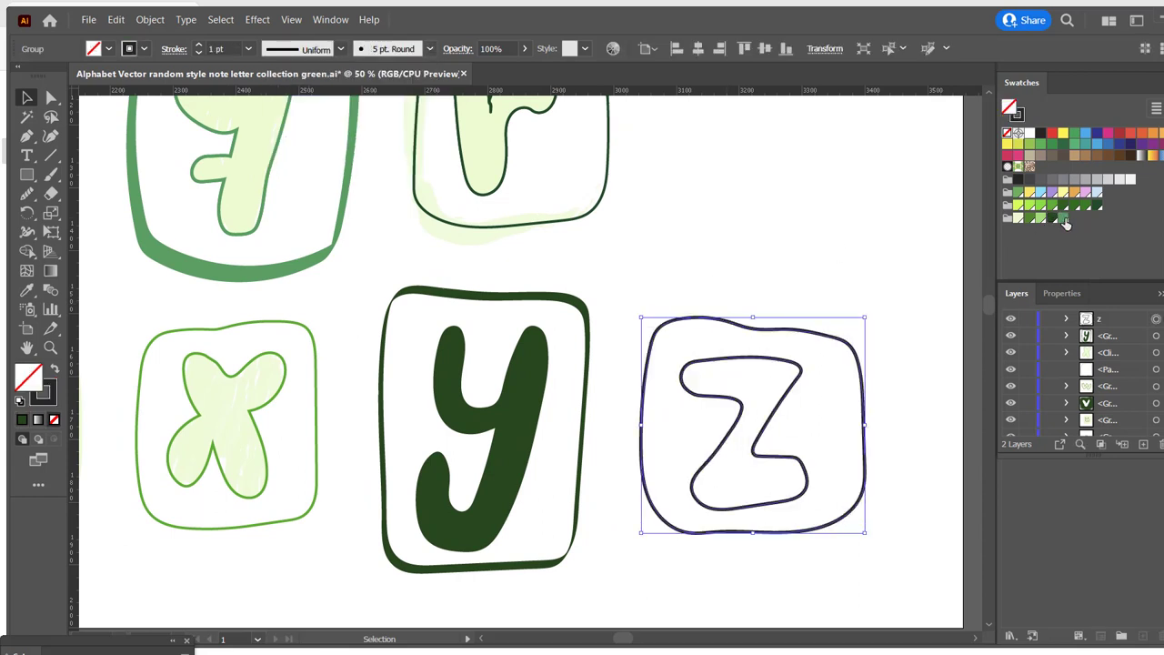
click(1052, 218)
key(slash)
key(x)
click(1053, 205)
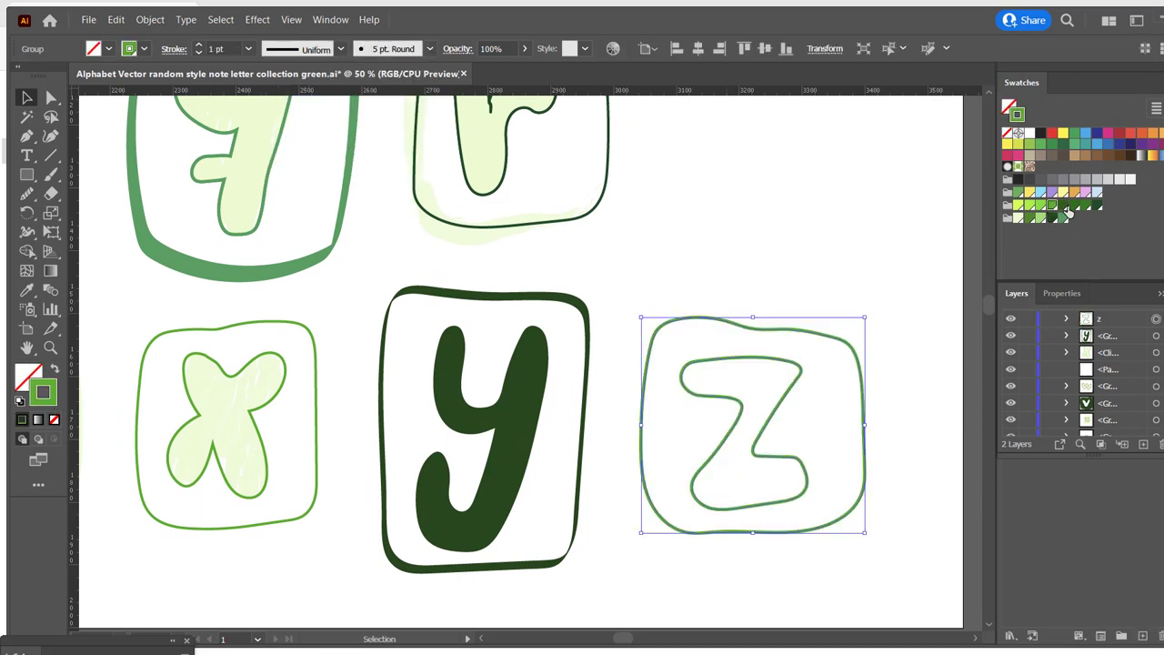
click(1085, 204)
click(667, 261)
key(ctrl+s)
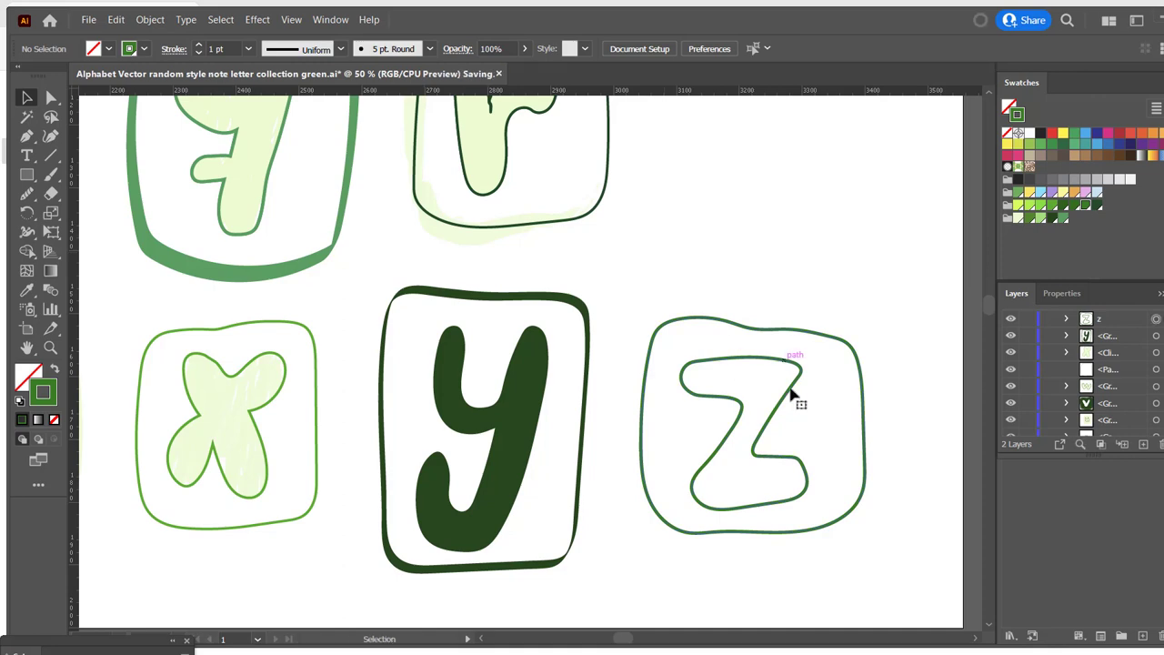
Step: Ungroup the z tile and reset its colours to no fill
click(787, 364)
key(ctrl+shift+g)
click(694, 291)
key(a)
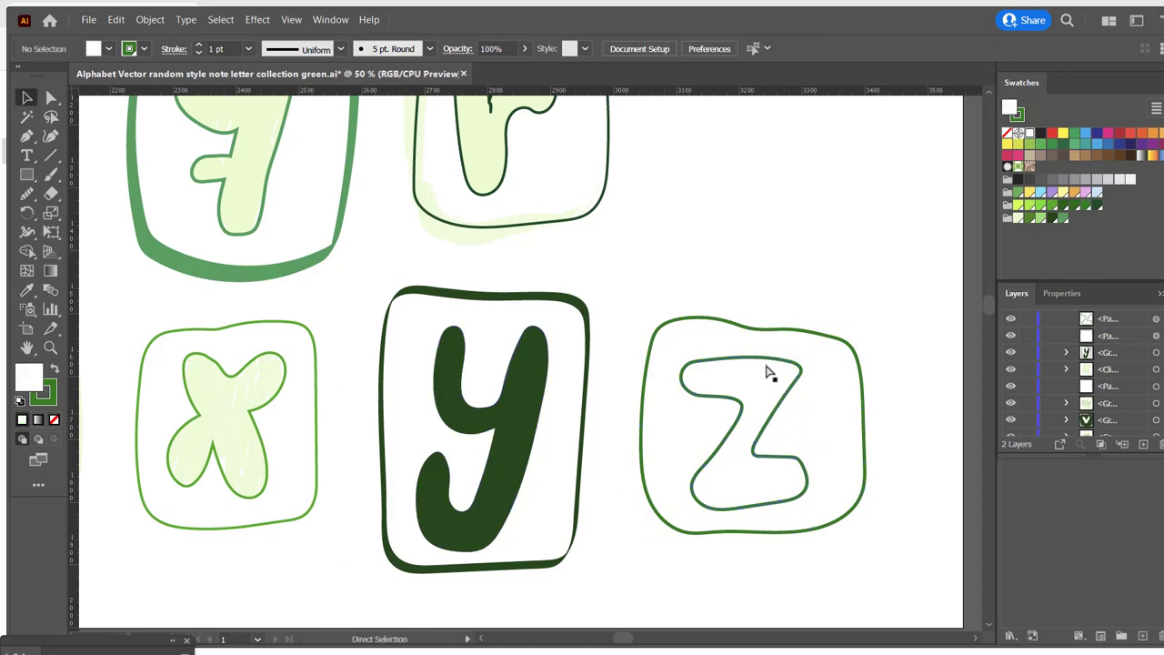
key(v)
Step: Try a charcoal brush stroke inside the z tile, then undo it
click(791, 364)
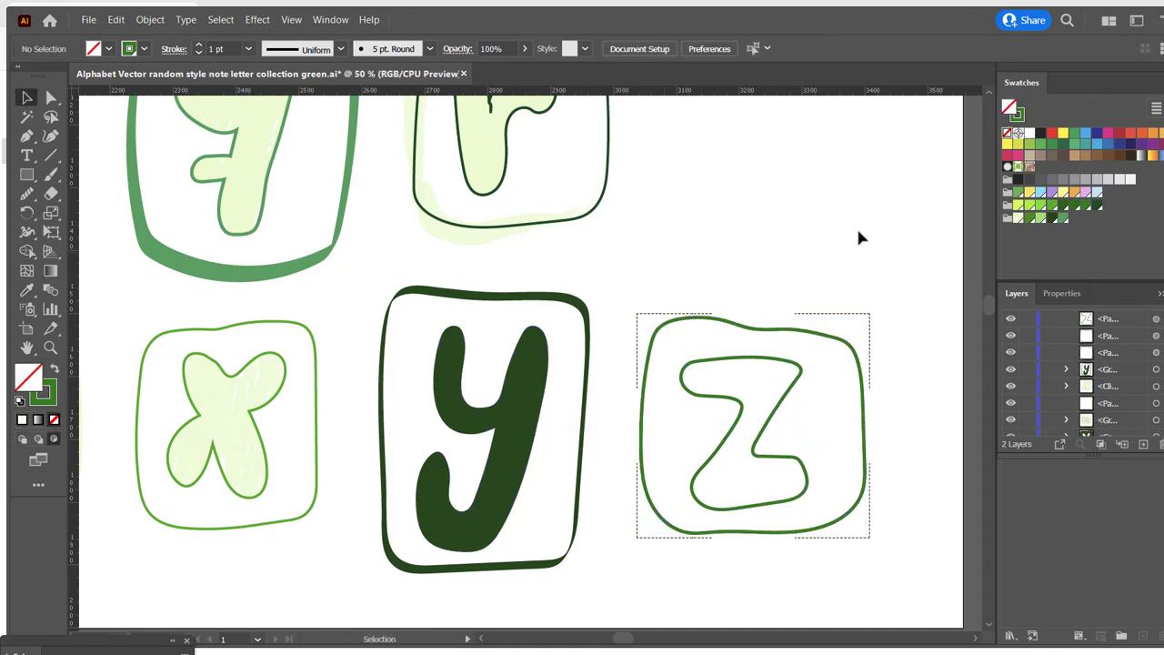
click(431, 49)
click(364, 134)
key(slash)
key(b)
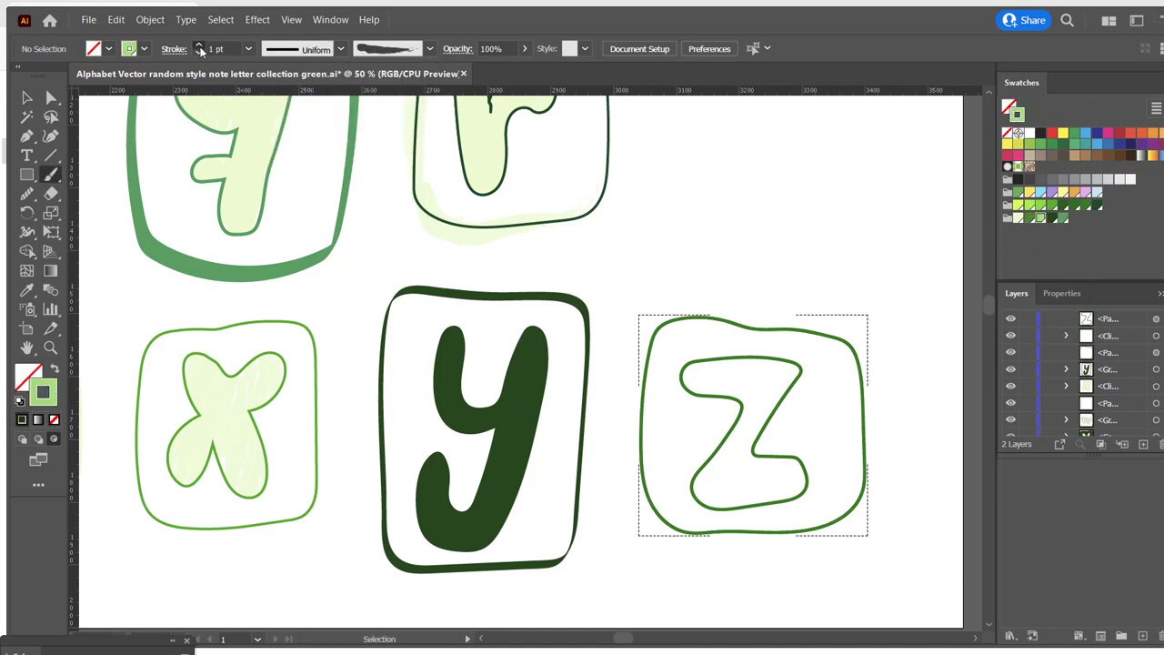
mouse_move(673, 335)
mouse_down()
mouse_move(757, 416)
mouse_move(852, 355)
mouse_up()
key(ctrl+z)
key(v)
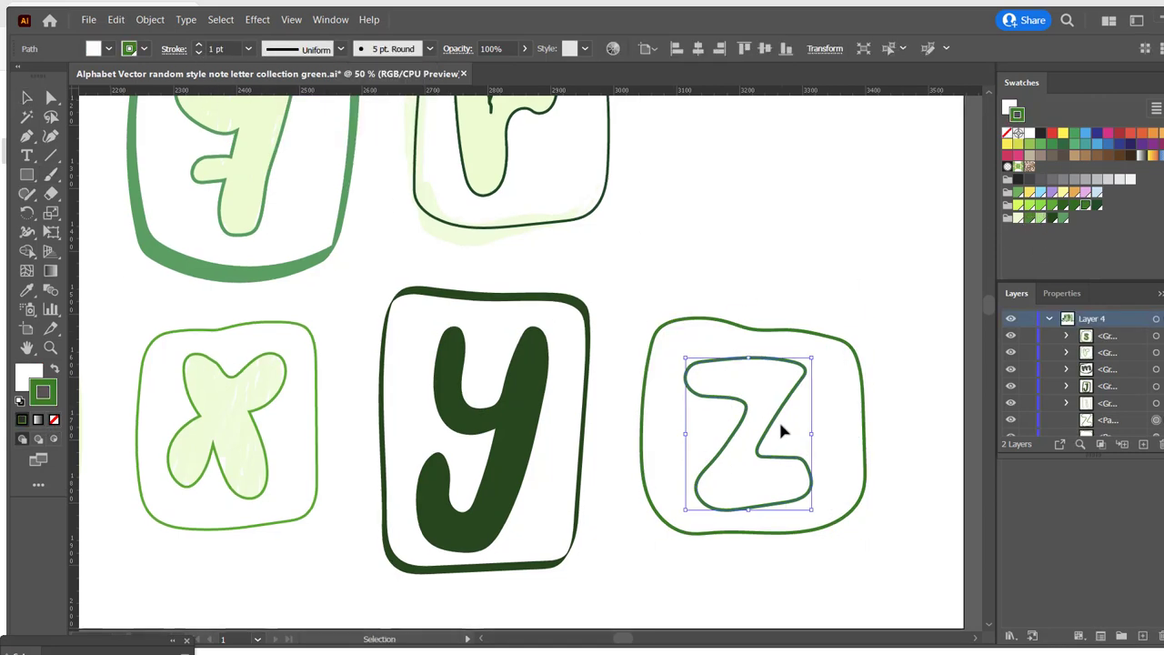
key(ctrl+shift+a)
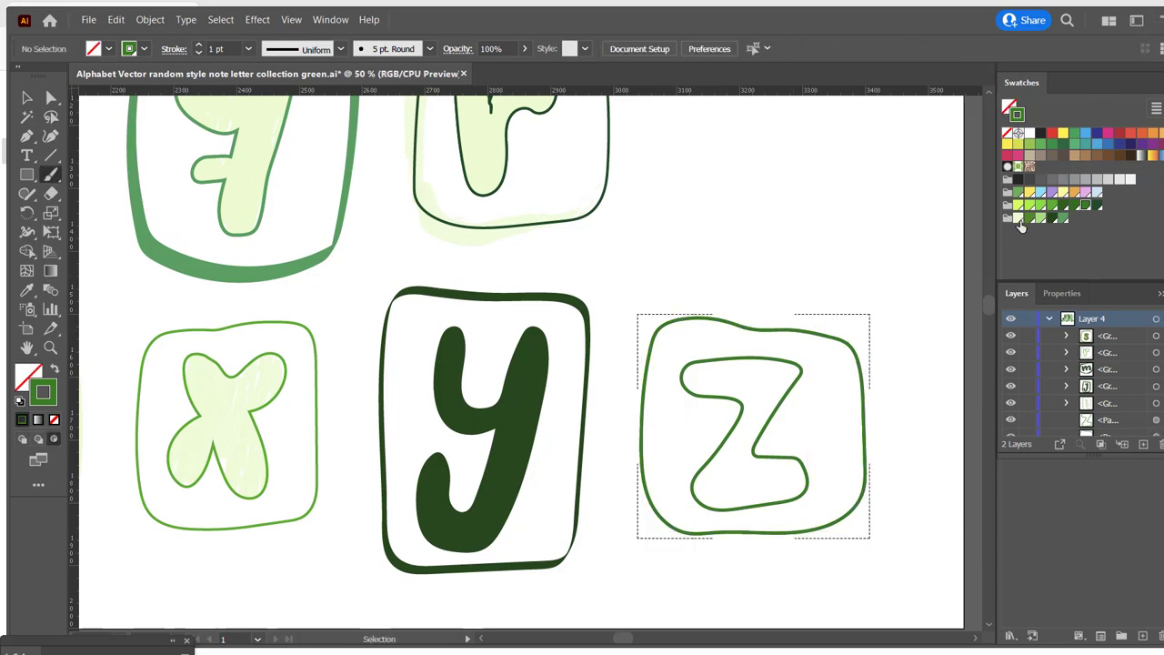
Step: Paint light green charcoal-brush texture across the z tile
click(1019, 220)
key(b)
click(1039, 218)
click(429, 48)
scroll(346, 118, down, 3)
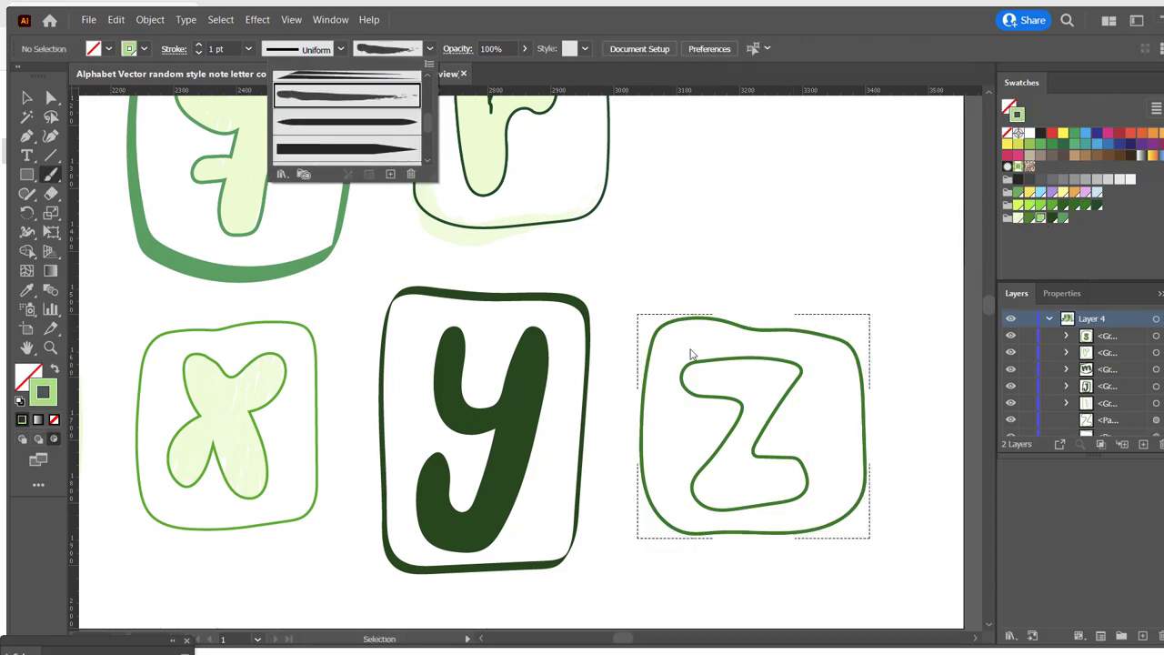
click(346, 117)
mouse_move(651, 418)
mouse_down()
mouse_move(691, 408)
mouse_move(701, 463)
mouse_move(761, 336)
mouse_move(847, 475)
mouse_move(772, 592)
mouse_move(691, 509)
mouse_up()
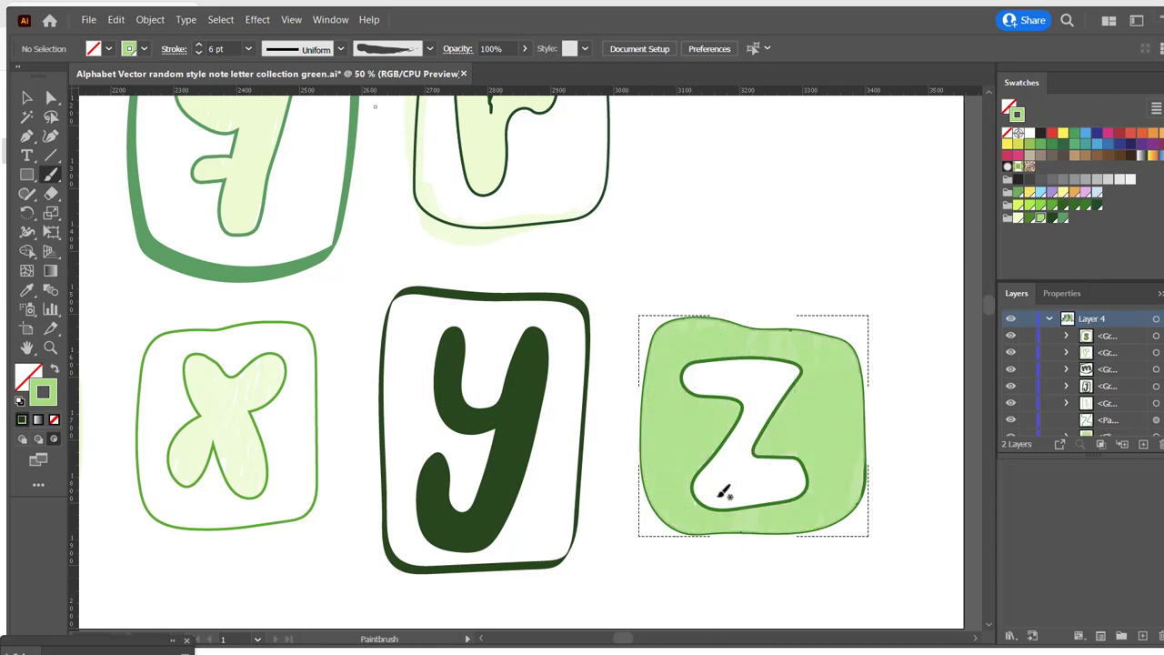
Step: Clip the texture to the z frame, paste a white z letter on top, and zoom out
click(795, 351)
key(ctrl+7)
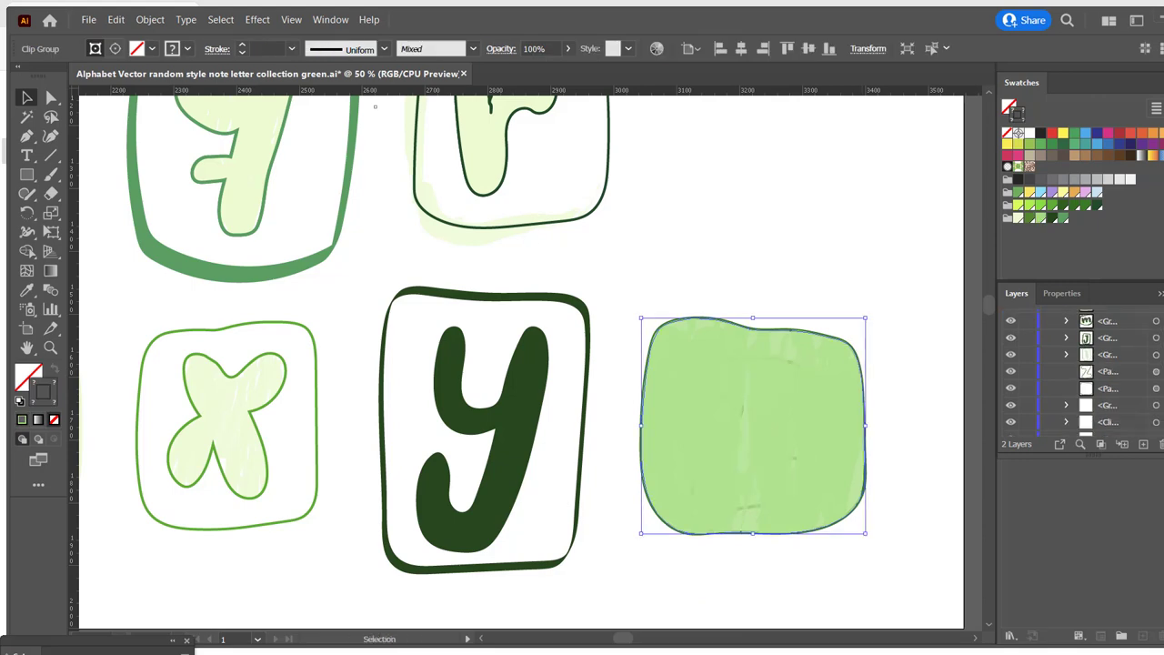
key(ctrl+f)
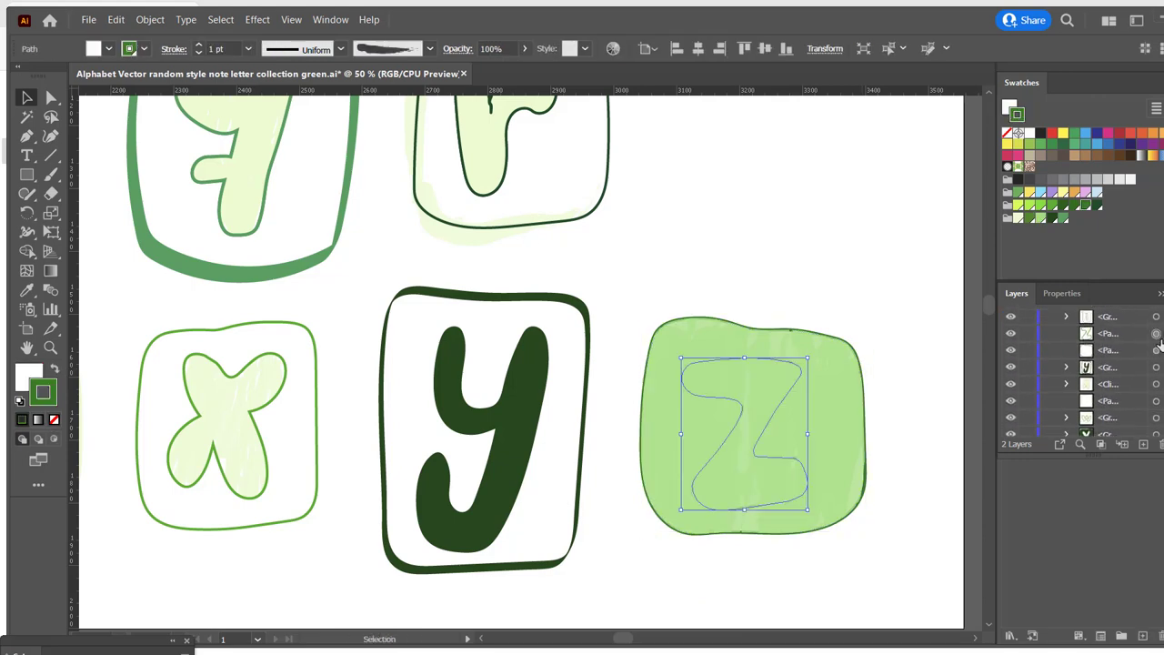
click(800, 379)
click(788, 239)
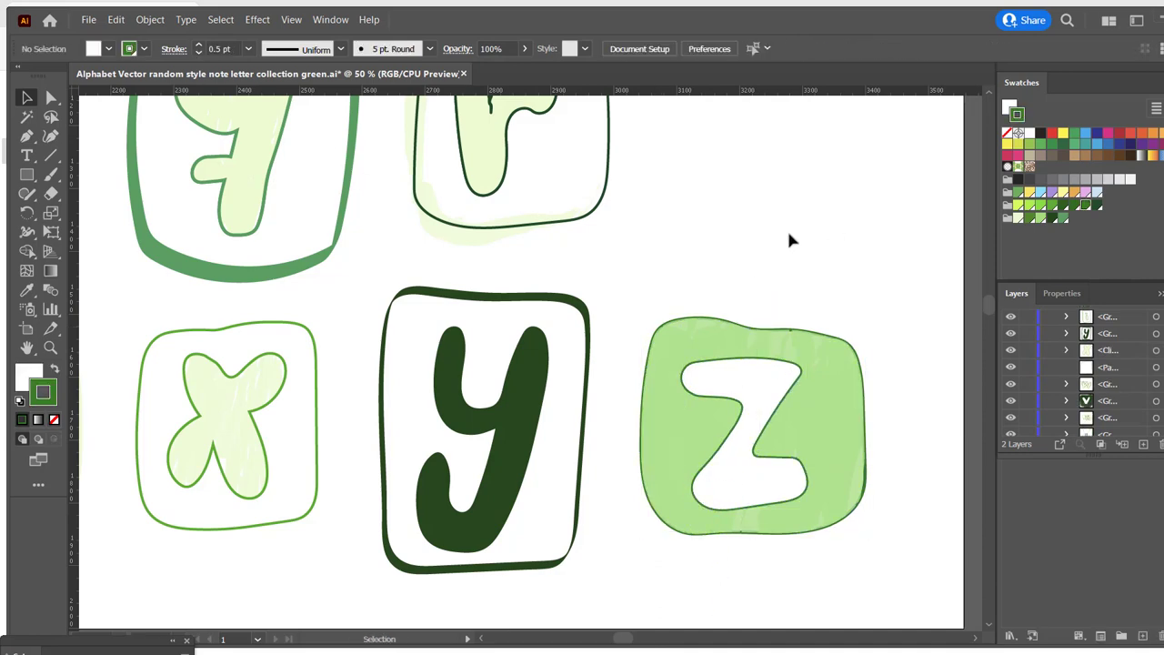
key(ctrl+0)
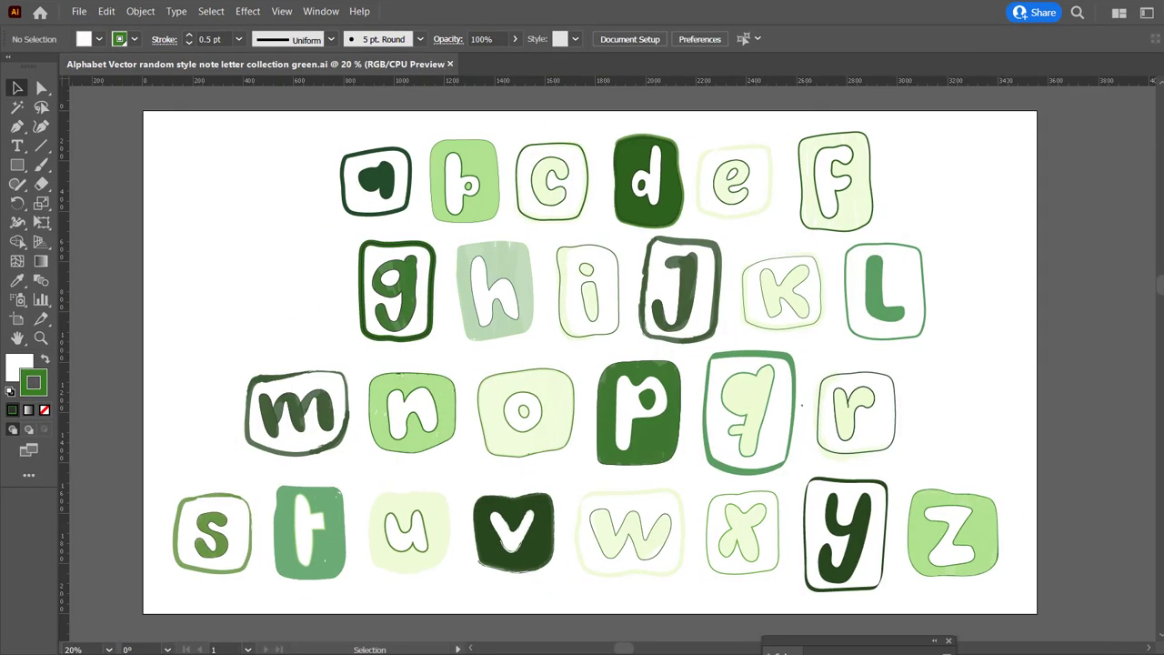